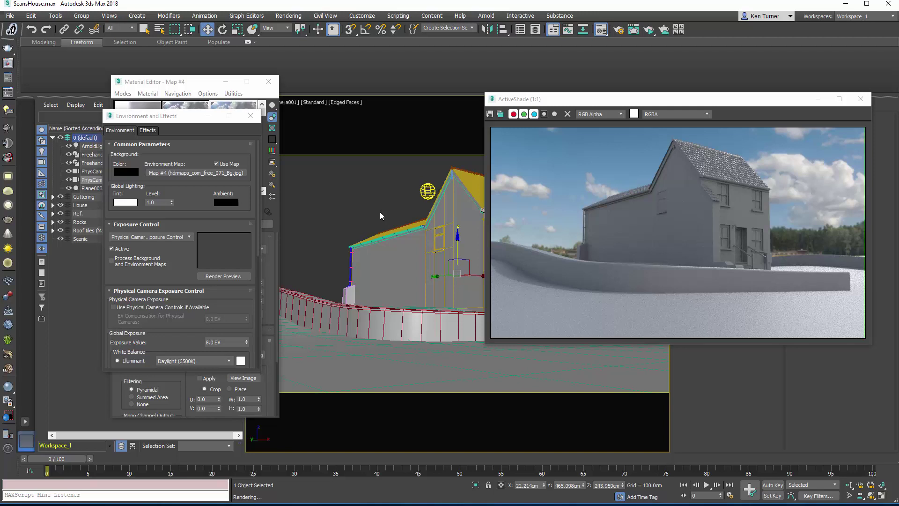
Examine the ActiveShade render of the house enlarged to full size, with the environment settings out of the way.
{"action": "left_click_drag", "start_coordinate": [582, 107], "coordinate": [402, 123]}
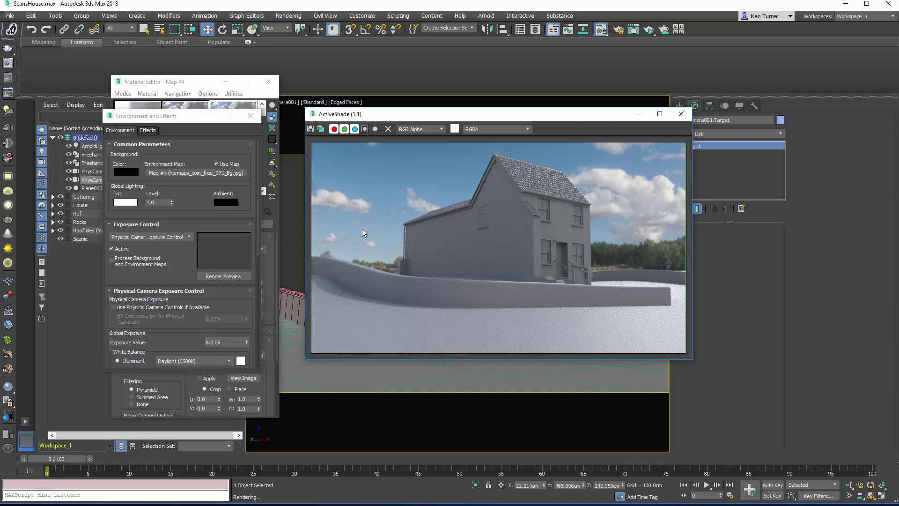
{"action": "left_click", "coordinate": [189, 123]}
{"action": "left_click", "coordinate": [250, 116]}
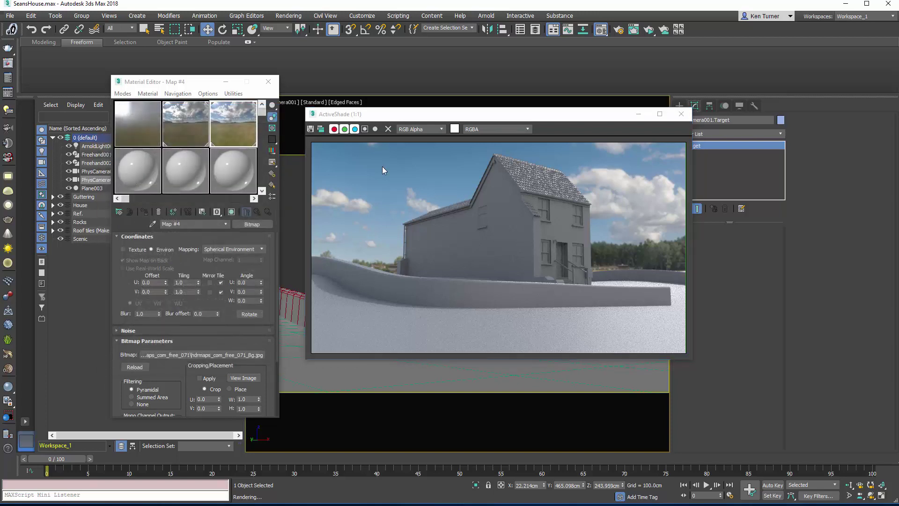
{"action": "double_click", "coordinate": [580, 115]}
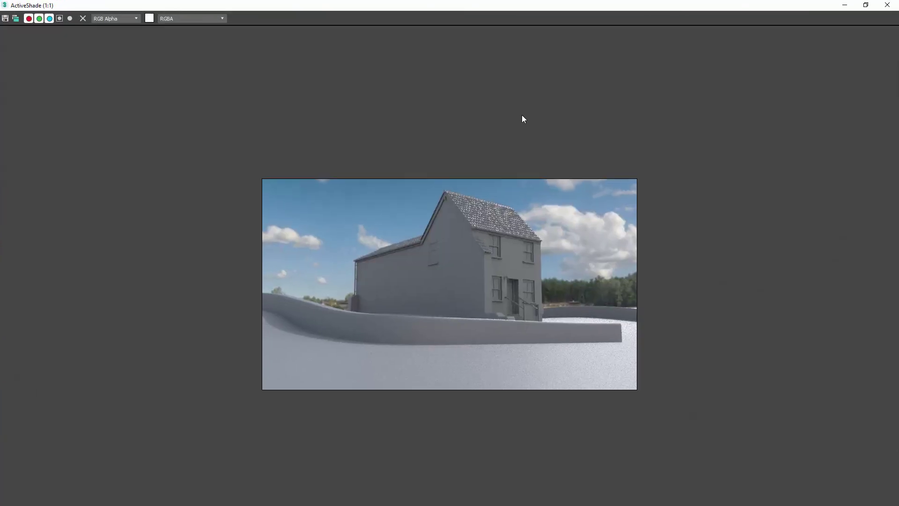
{"action": "left_click", "coordinate": [865, 5]}
{"action": "left_click_drag", "start_coordinate": [554, 115], "coordinate": [458, 123]}
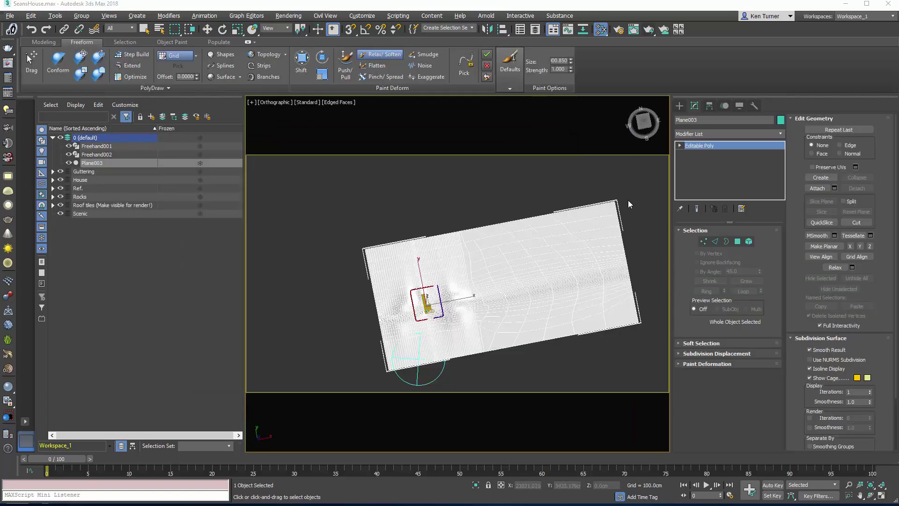
Set the scene's production renderer to Arnold in the render setup.
{"action": "middle_click_drag", "start_coordinate": [566, 194], "coordinate": [581, 183], "text": "alt"}
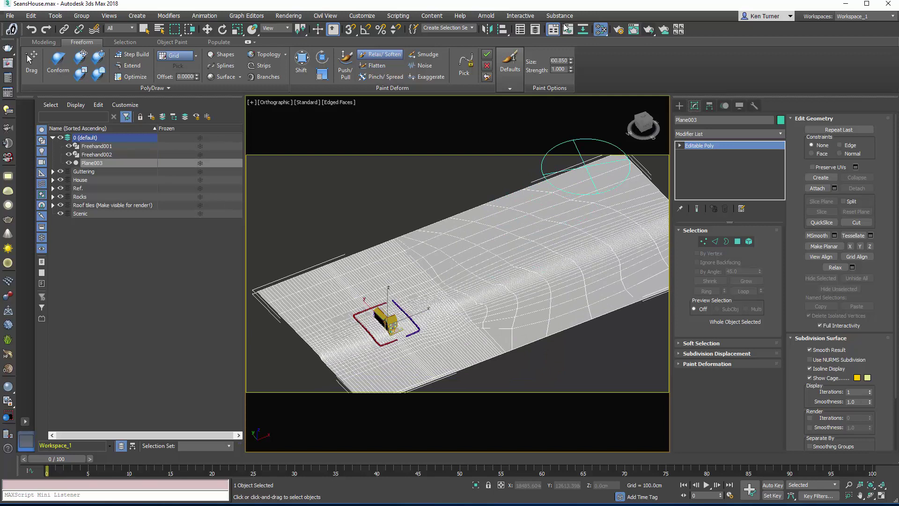
{"action": "left_click", "coordinate": [618, 30]}
{"action": "left_click_drag", "start_coordinate": [117, 102], "coordinate": [402, 97]}
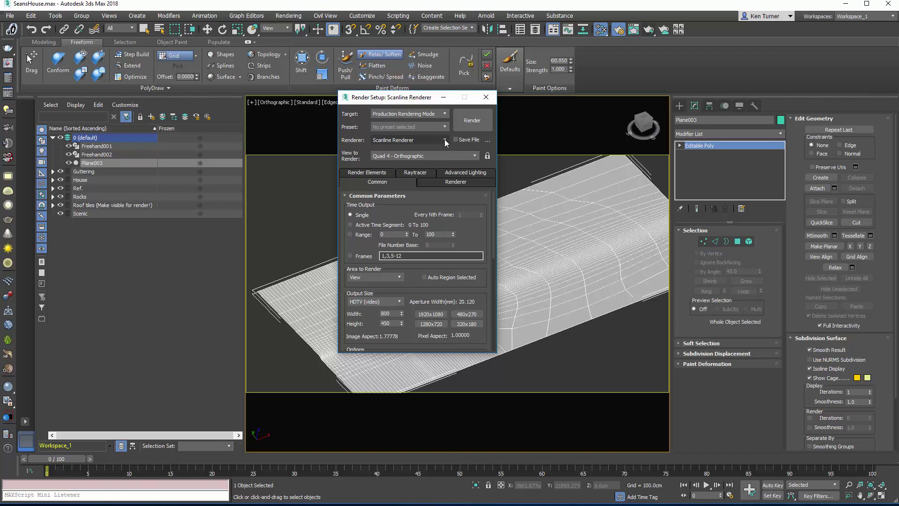
{"action": "left_click", "coordinate": [444, 140]}
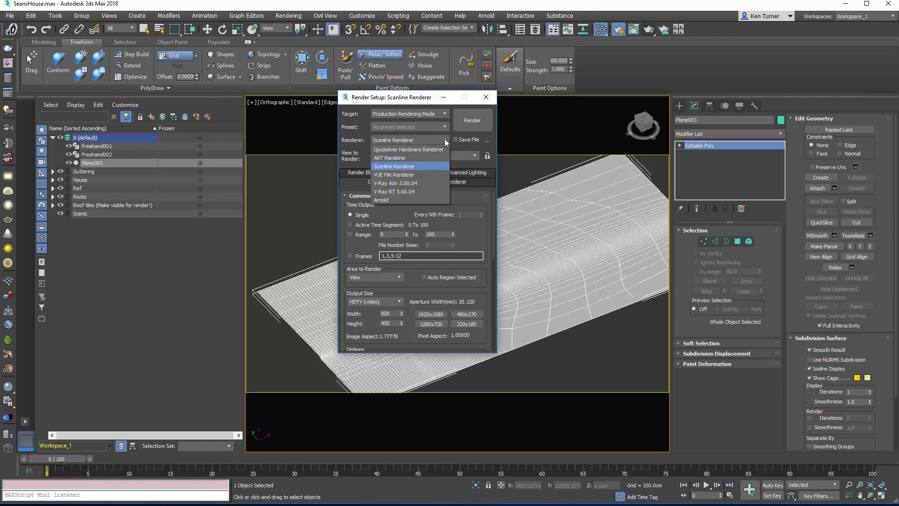
{"action": "left_click", "coordinate": [397, 199]}
Enable Legacy 3ds Max Map support in Arnold's system render settings.
{"action": "left_click_drag", "start_coordinate": [423, 101], "coordinate": [314, 110]}
{"action": "left_click", "coordinate": [311, 190]}
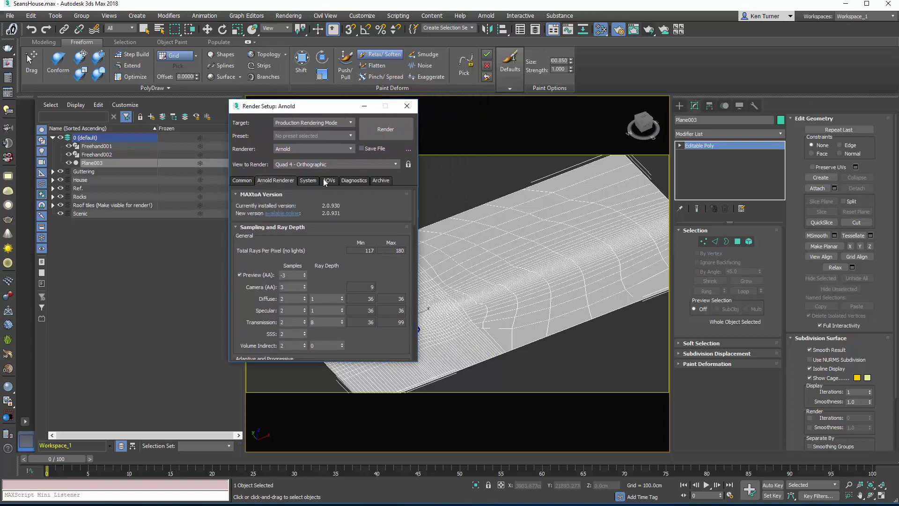
{"action": "left_click", "coordinate": [310, 179]}
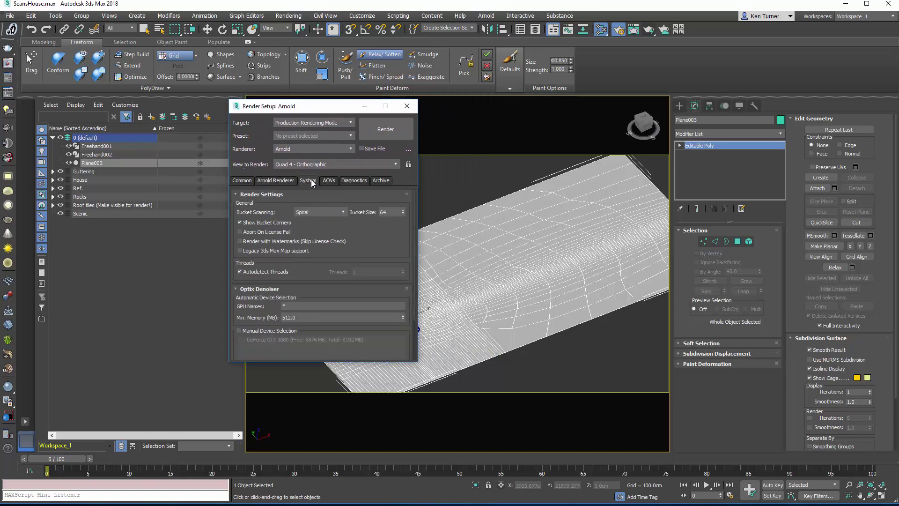
{"action": "left_click", "coordinate": [239, 251]}
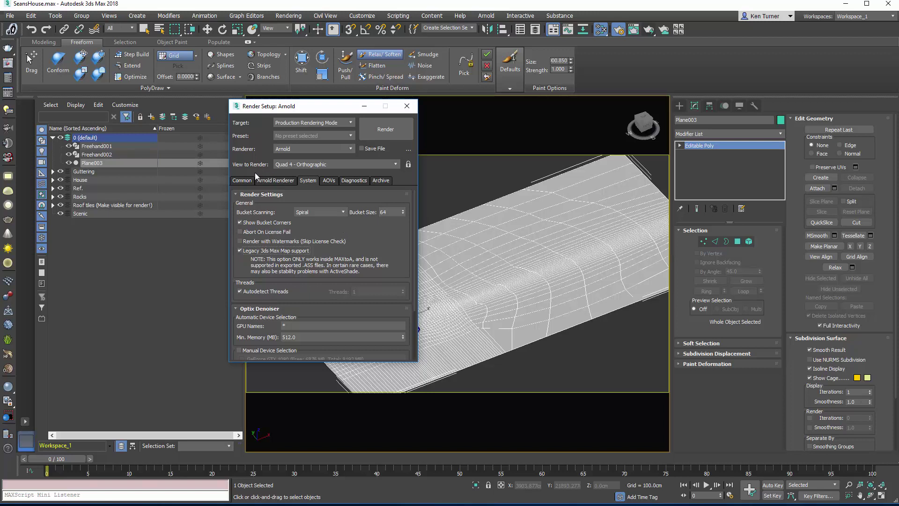
Set the render output size to 800 by 450 with the HDTV (video) format.
{"action": "left_click", "coordinate": [242, 181]}
{"action": "scroll", "coordinate": [395, 267], "scroll_direction": "down", "scroll_amount": 3}
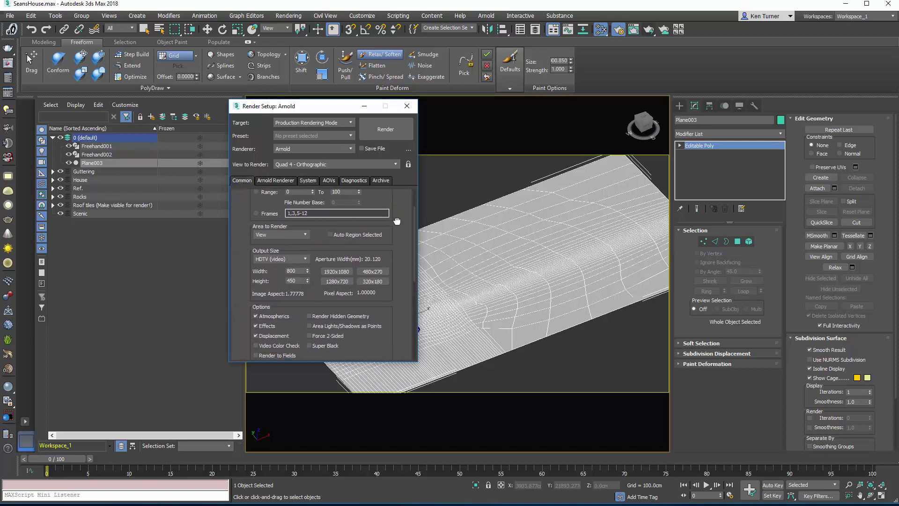
{"action": "left_click", "coordinate": [301, 245]}
{"action": "left_click", "coordinate": [298, 362]}
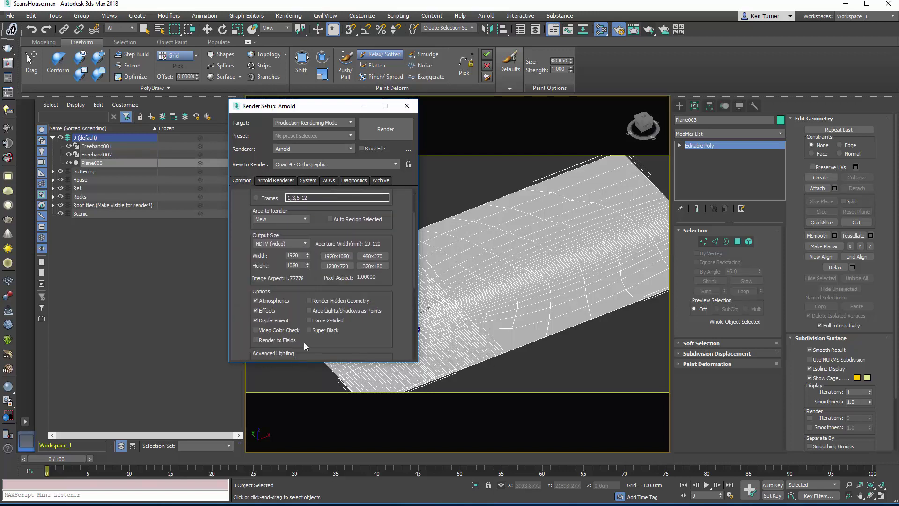
{"action": "double_click", "coordinate": [300, 255]}
{"action": "key", "text": "Return"}
{"action": "left_click_drag", "start_coordinate": [342, 110], "coordinate": [260, 134]}
In the top view, create a targeted physical camera southwest of the house, aimed at it from about 7778 cm away.
{"action": "middle_click_drag", "start_coordinate": [445, 190], "coordinate": [467, 201], "text": "alt"}
{"action": "key", "text": "t"}
{"action": "scroll", "coordinate": [477, 195], "scroll_direction": "down", "scroll_amount": 10}
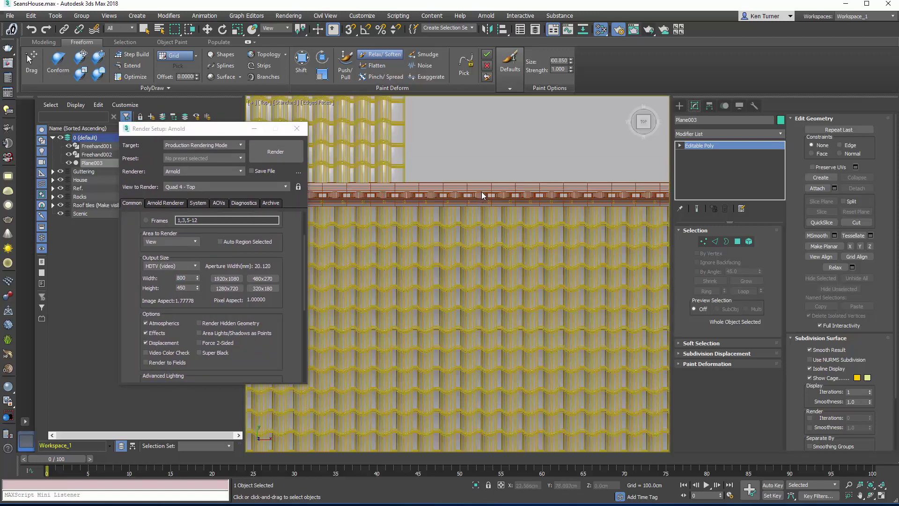
{"action": "scroll", "coordinate": [487, 280], "scroll_direction": "down", "scroll_amount": 2}
{"action": "key", "text": "w"}
{"action": "left_click", "coordinate": [680, 105]}
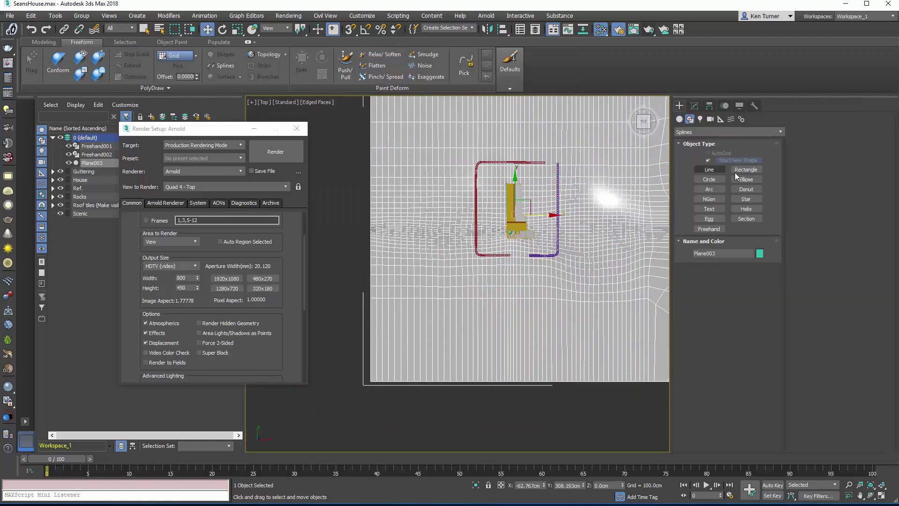
{"action": "left_click", "coordinate": [709, 119]}
{"action": "left_click", "coordinate": [708, 162]}
{"action": "left_click_drag", "start_coordinate": [344, 350], "coordinate": [519, 210]}
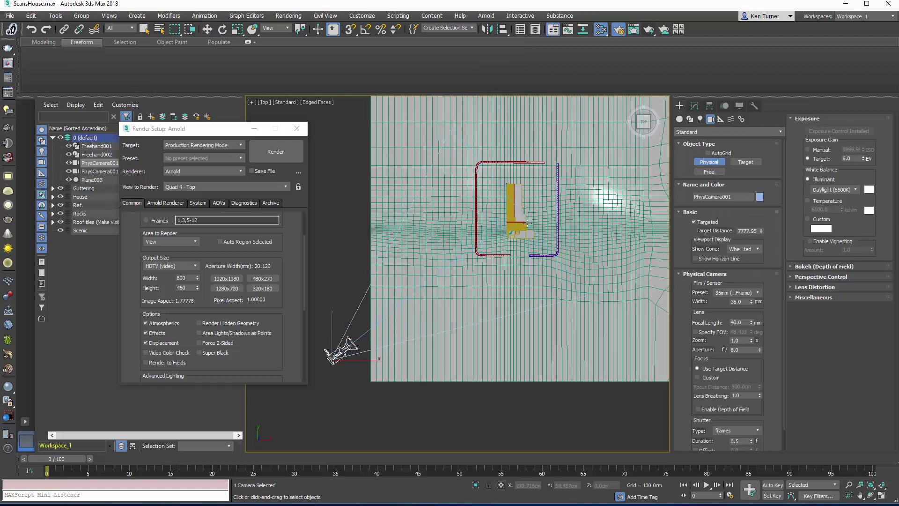
Look through the new physical camera, close the render setup and show the safe frame.
{"action": "key", "text": "c"}
{"action": "scroll", "coordinate": [543, 236], "scroll_direction": "up", "scroll_amount": 3}
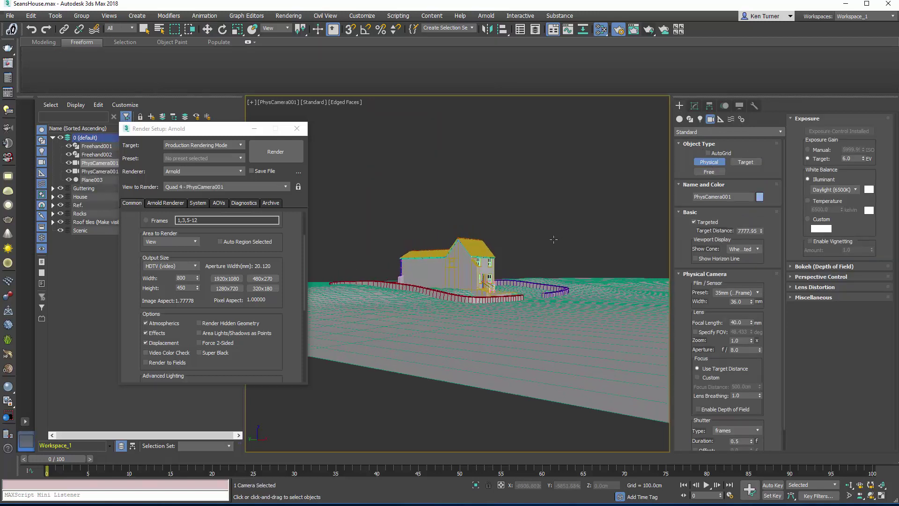
{"action": "left_click", "coordinate": [297, 128]}
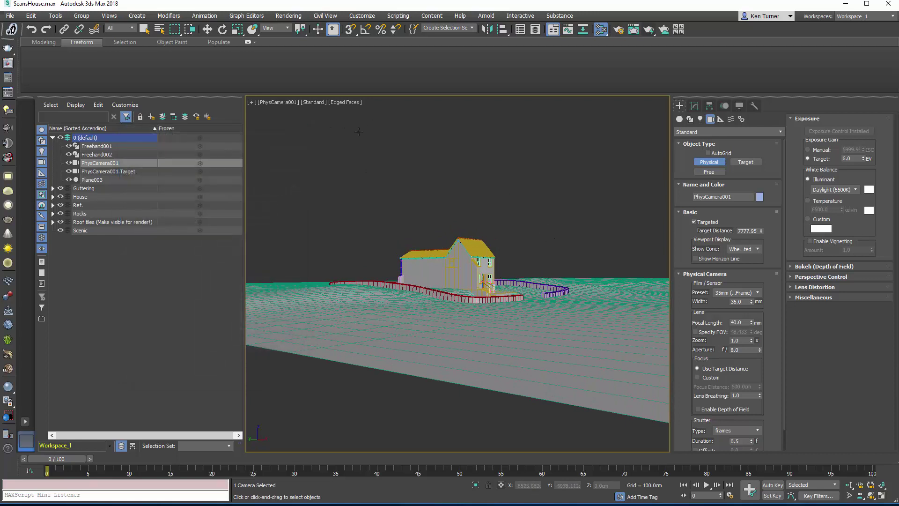
{"action": "key", "text": "shift+f"}
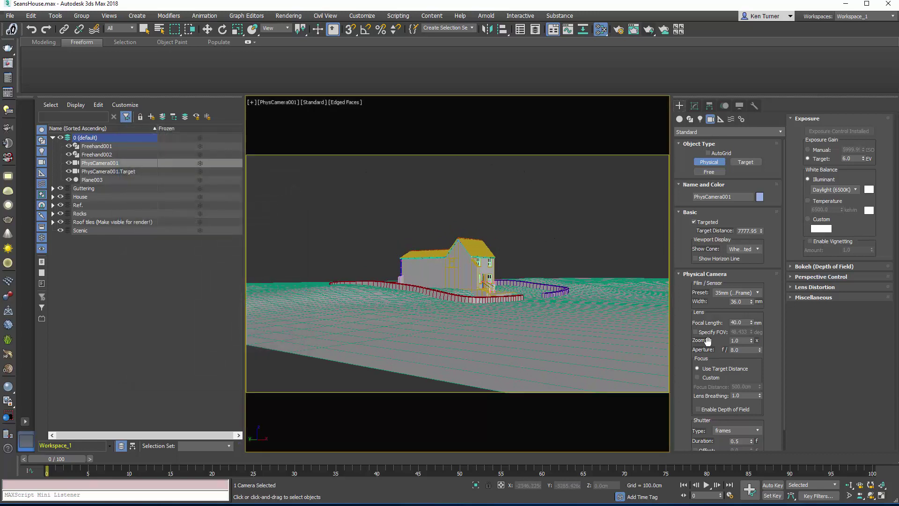
Dolly, orbit and pan the physical camera closer so the house and its curved boundary wall fill the frame.
{"action": "left_click", "coordinate": [849, 485]}
{"action": "left_click_drag", "start_coordinate": [555, 338], "coordinate": [511, 331]}
{"action": "left_click", "coordinate": [872, 497]}
{"action": "left_click_drag", "start_coordinate": [552, 351], "coordinate": [586, 338]}
{"action": "left_click", "coordinate": [848, 484]}
{"action": "right_click", "coordinate": [590, 255]}
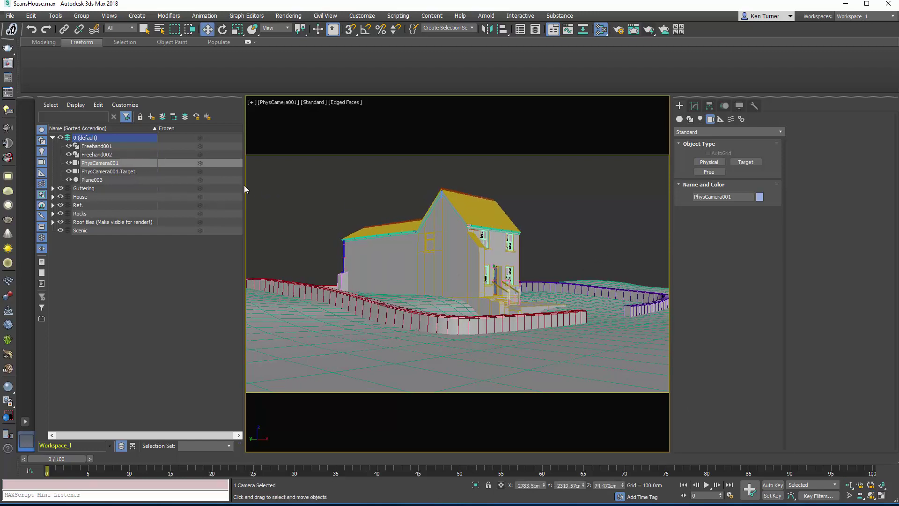
{"action": "mouse_move", "coordinate": [537, 209]}
{"action": "middle_mouse_down"}
{"action": "mouse_move", "coordinate": [523, 201]}
{"action": "mouse_move", "coordinate": [543, 209]}
{"action": "middle_mouse_up"}
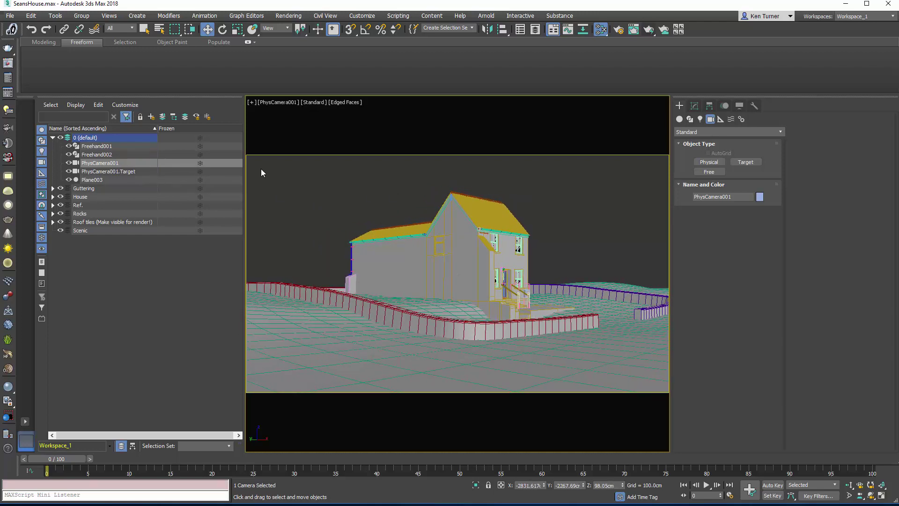
Lock the physical camera's movement on the X, Y and Z axes.
{"action": "left_click", "coordinate": [679, 120]}
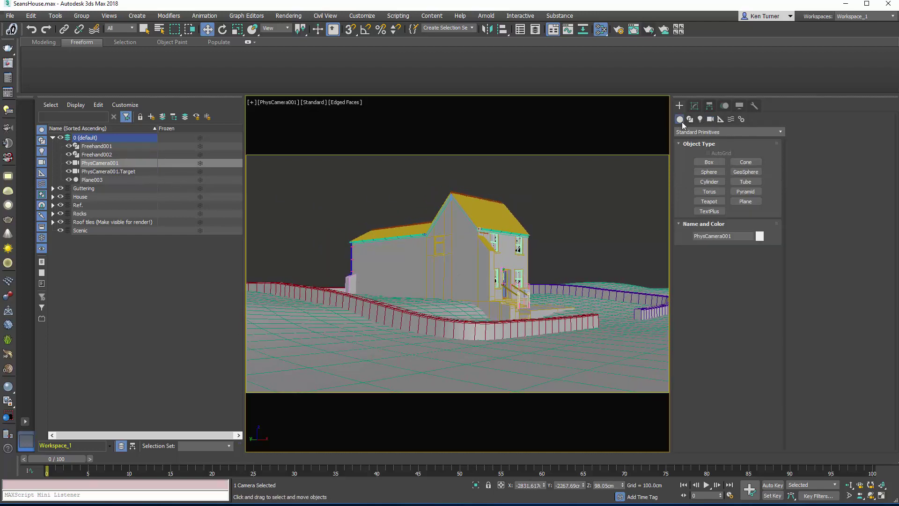
{"action": "left_click", "coordinate": [709, 106]}
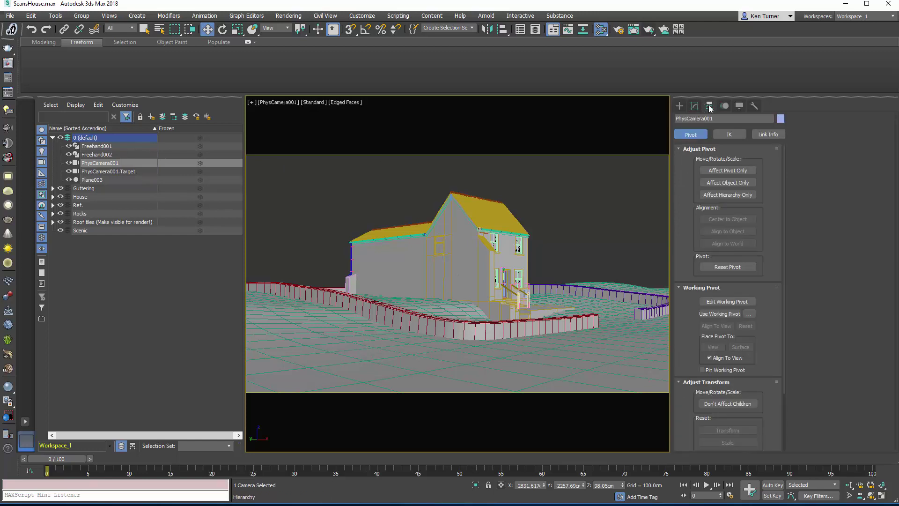
{"action": "left_click", "coordinate": [768, 134]}
{"action": "left_click", "coordinate": [703, 170]}
{"action": "left_click", "coordinate": [727, 170]}
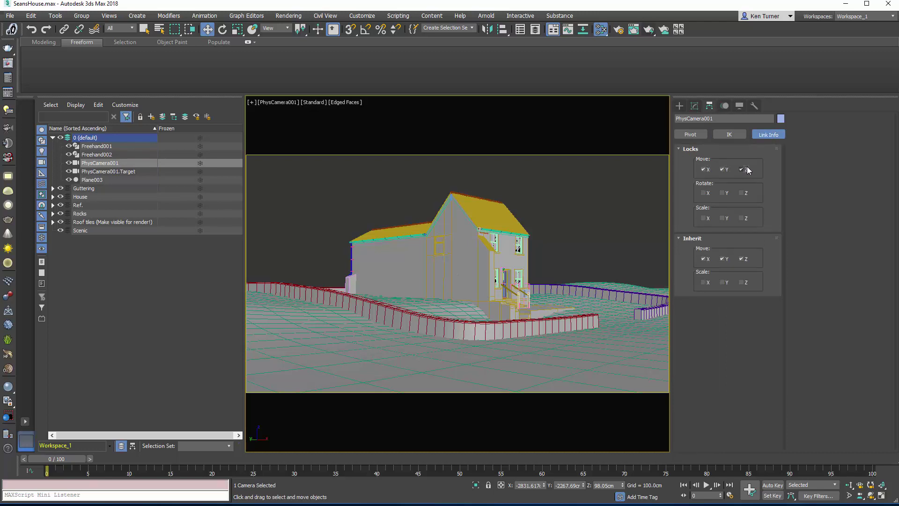
Lock the movement of the physical camera's target and clear the selection.
{"action": "left_click", "coordinate": [112, 172]}
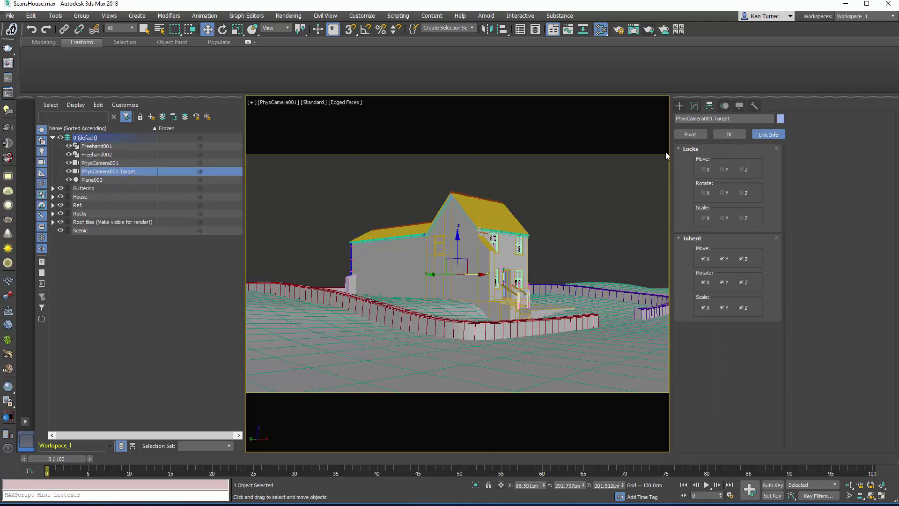
{"action": "left_click", "coordinate": [722, 169]}
{"action": "left_click", "coordinate": [695, 107]}
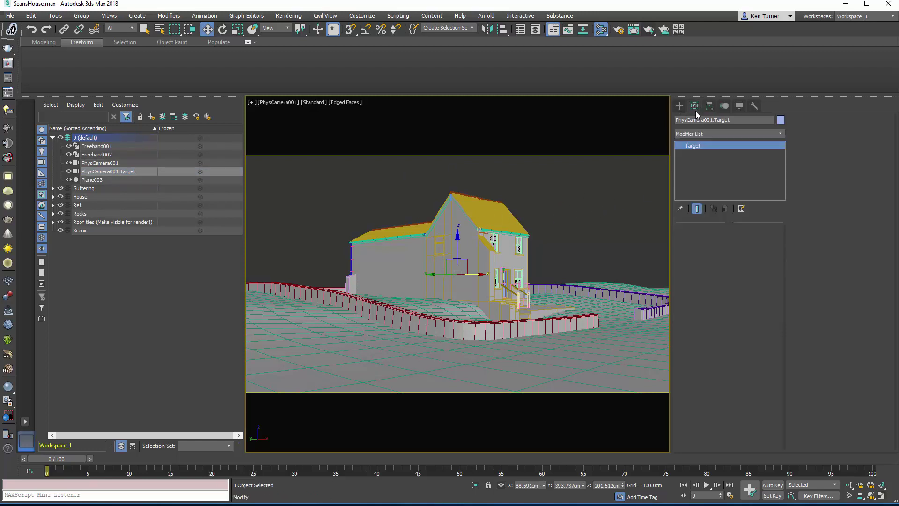
{"action": "left_click", "coordinate": [585, 217]}
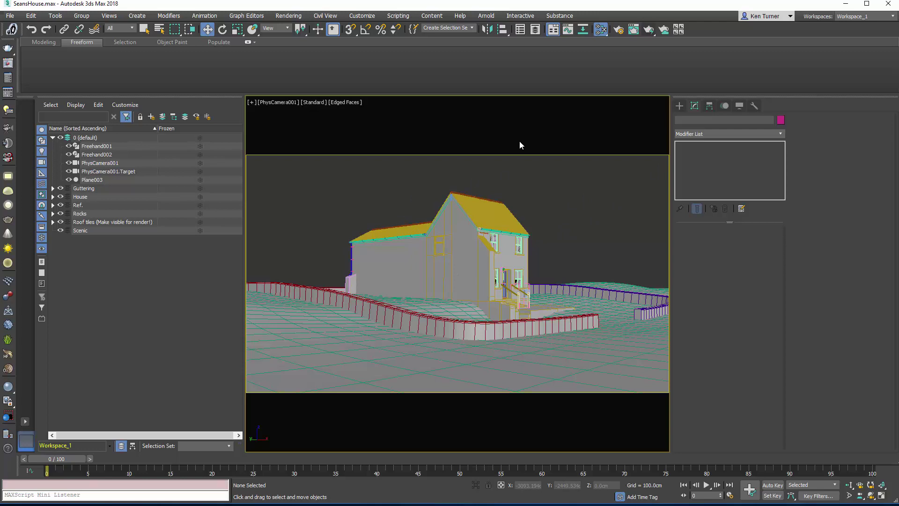
Assign Arnold's Physical Sky map as the scene's environment map.
{"action": "left_click", "coordinate": [289, 18]}
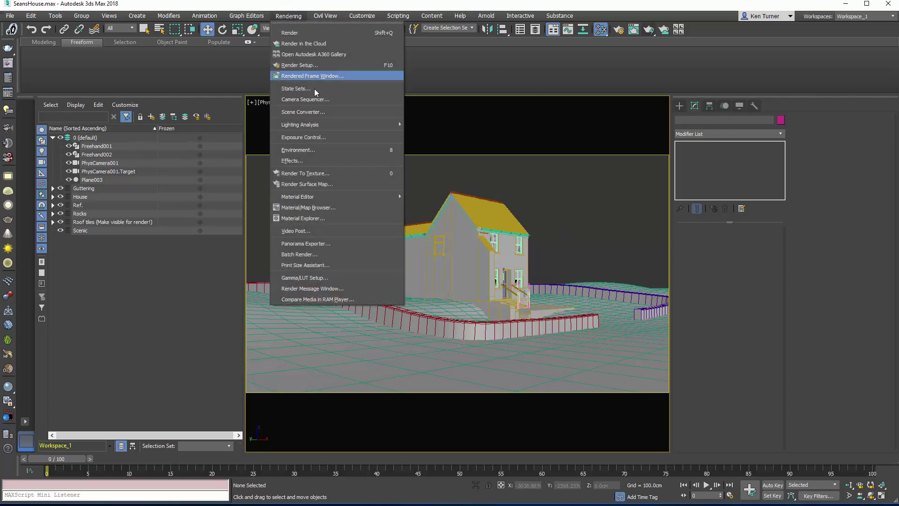
{"action": "left_click", "coordinate": [305, 150]}
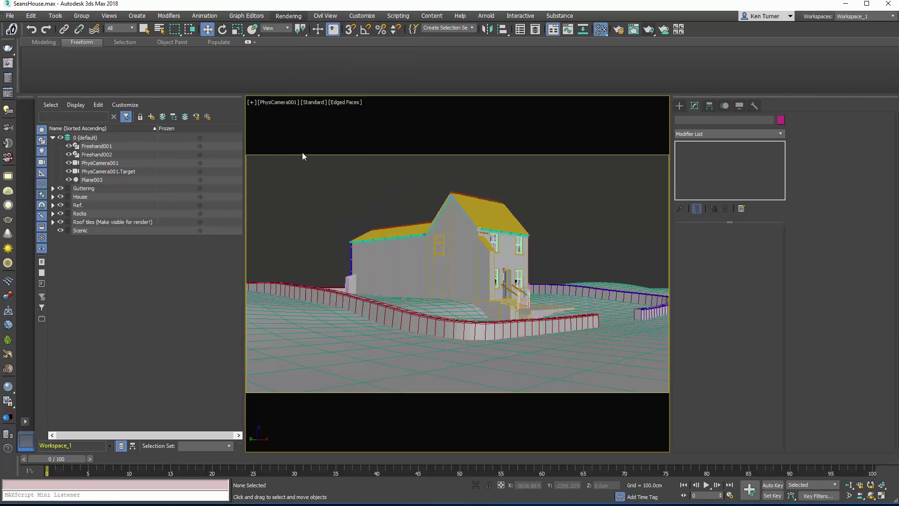
{"action": "left_click_drag", "start_coordinate": [141, 99], "coordinate": [642, 80]}
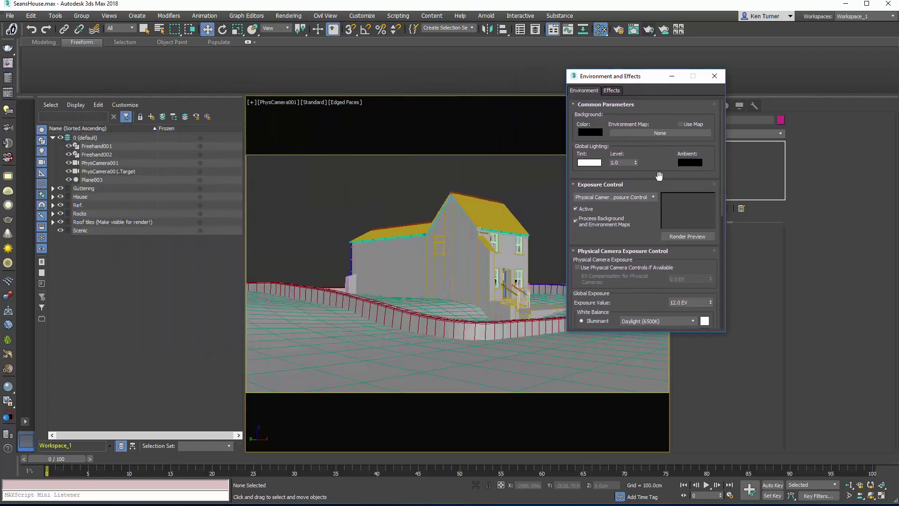
{"action": "left_click", "coordinate": [656, 133]}
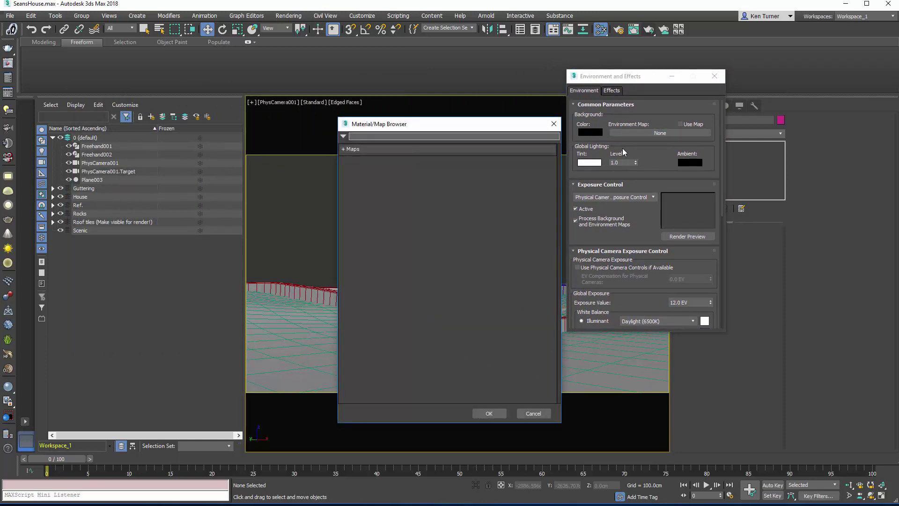
{"action": "left_click", "coordinate": [351, 151]}
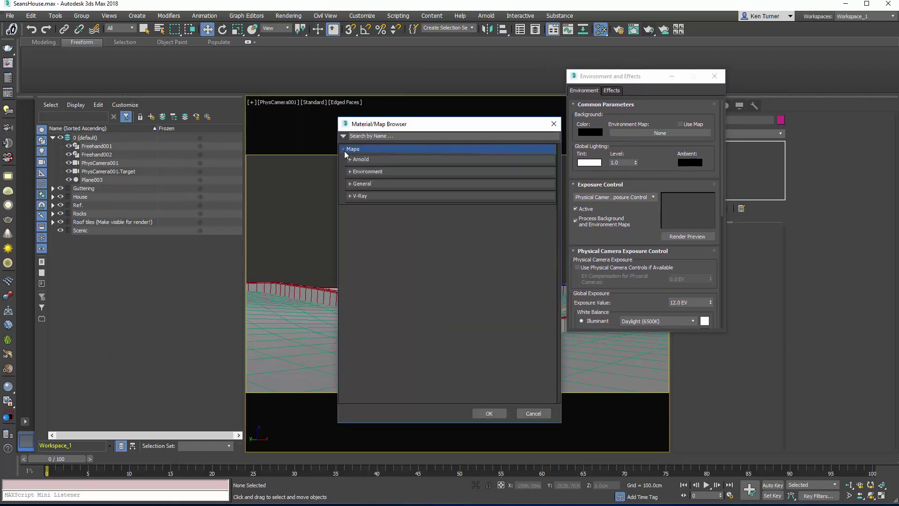
{"action": "left_click", "coordinate": [350, 159]}
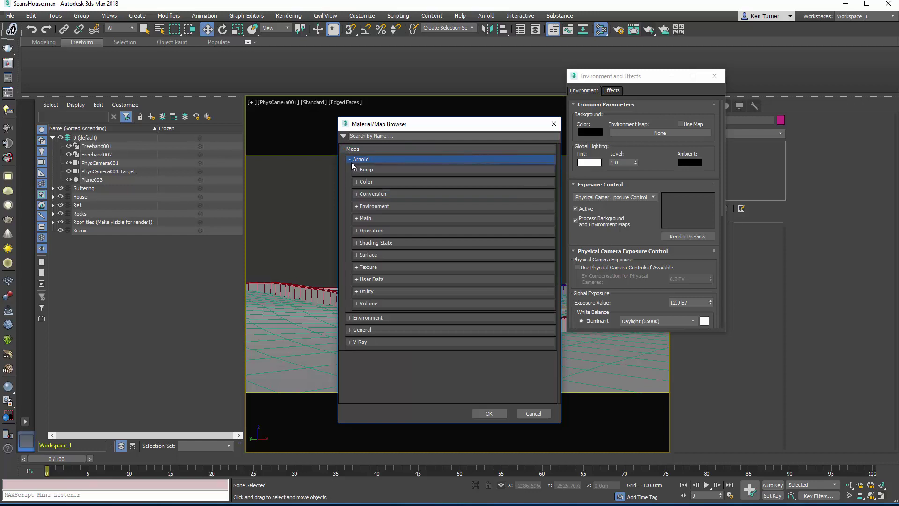
{"action": "left_click", "coordinate": [350, 317]}
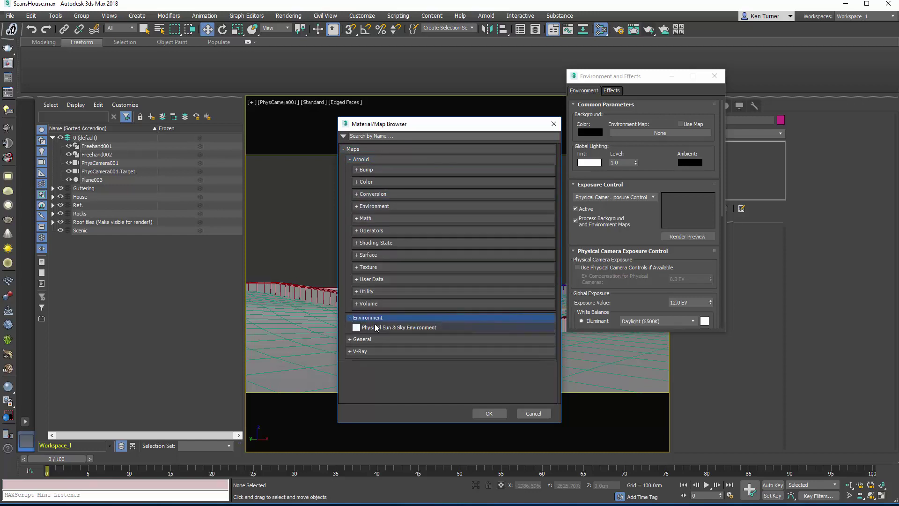
{"action": "left_click", "coordinate": [357, 206]}
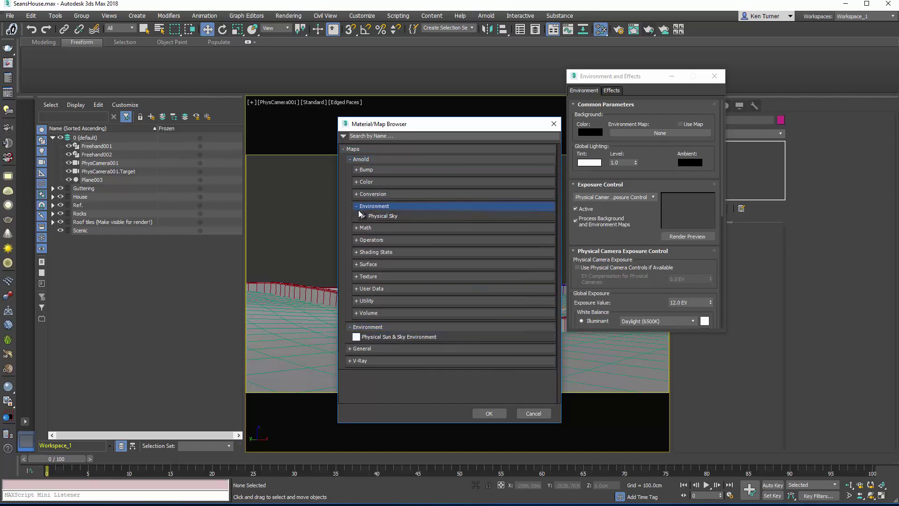
{"action": "double_click", "coordinate": [383, 216]}
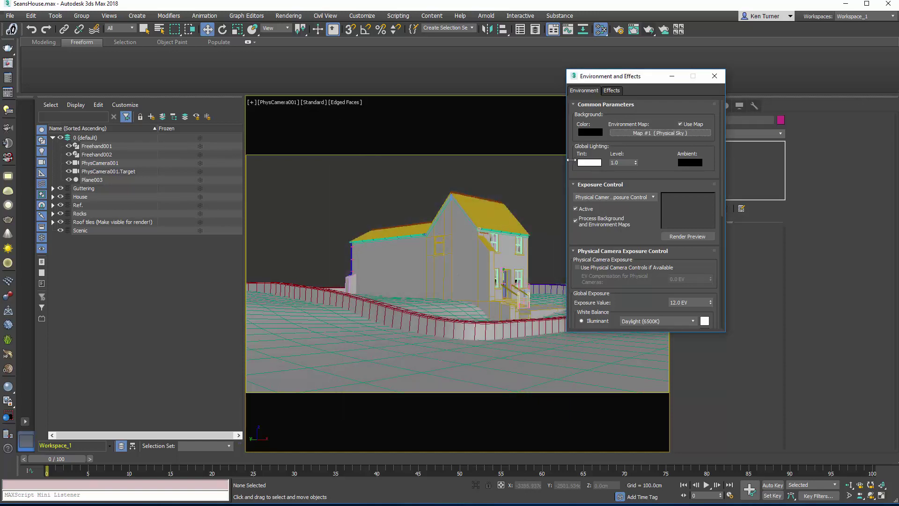
Open the Slate Material Editor, delete the selected node from its view and arrange it alongside the Environment and Effects settings.
{"action": "left_click_drag", "start_coordinate": [629, 81], "coordinate": [514, 149]}
{"action": "key", "text": "m"}
{"action": "left_click_drag", "start_coordinate": [278, 153], "coordinate": [622, 197]}
{"action": "left_click", "coordinate": [372, 221]}
{"action": "key", "text": "Delete"}
{"action": "left_click_drag", "start_coordinate": [520, 150], "coordinate": [263, 87]}
{"action": "left_click_drag", "start_coordinate": [470, 200], "coordinate": [582, 105]}
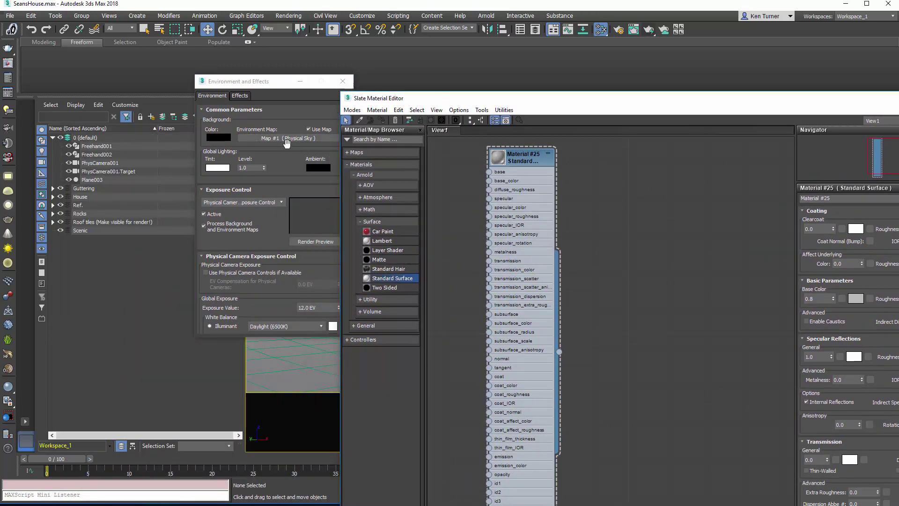
Bring the Physical Sky environment map into the Slate Material Editor as an instance, display its parameters and minimize the editor.
{"action": "left_click_drag", "start_coordinate": [288, 139], "coordinate": [643, 198]}
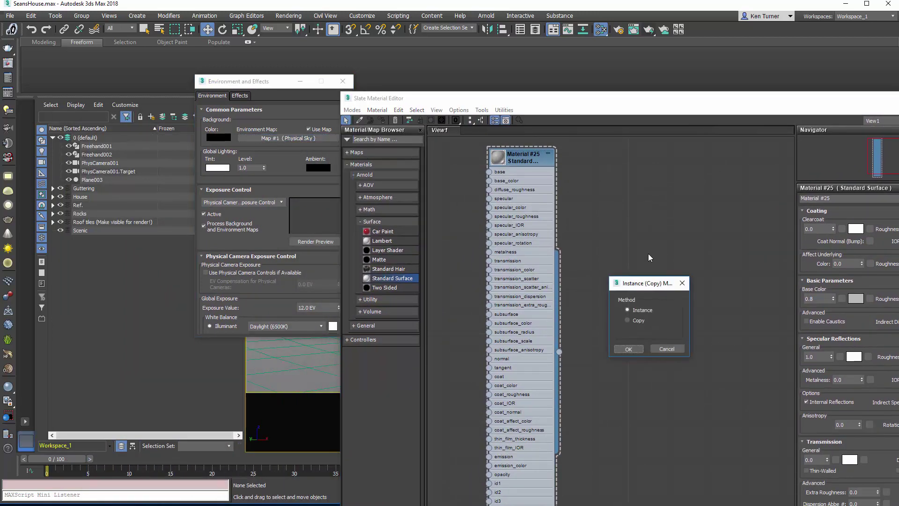
{"action": "left_click", "coordinate": [631, 353]}
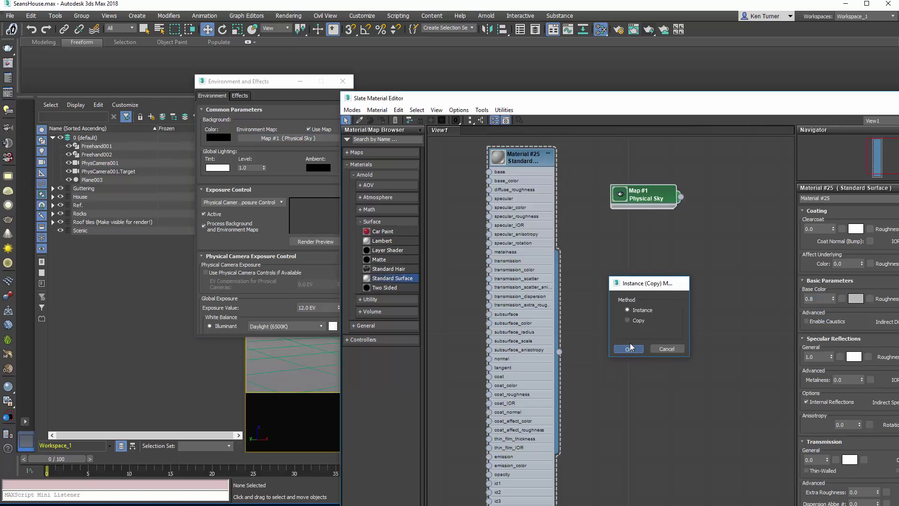
{"action": "left_click", "coordinate": [651, 195]}
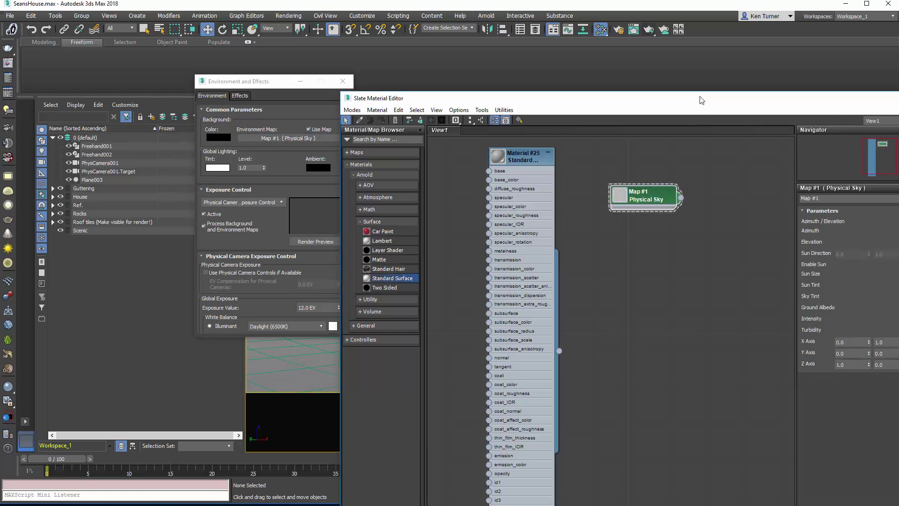
{"action": "left_click_drag", "start_coordinate": [734, 103], "coordinate": [365, 125]}
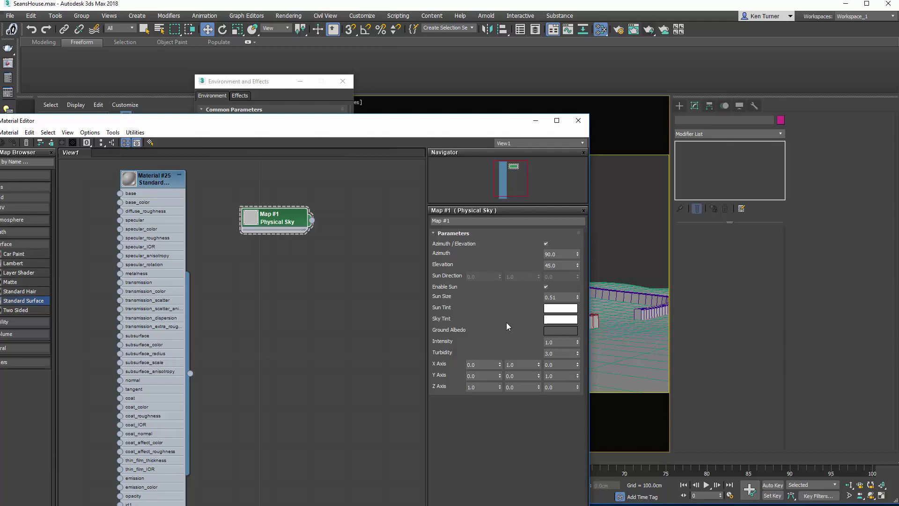
{"action": "left_click", "coordinate": [535, 121]}
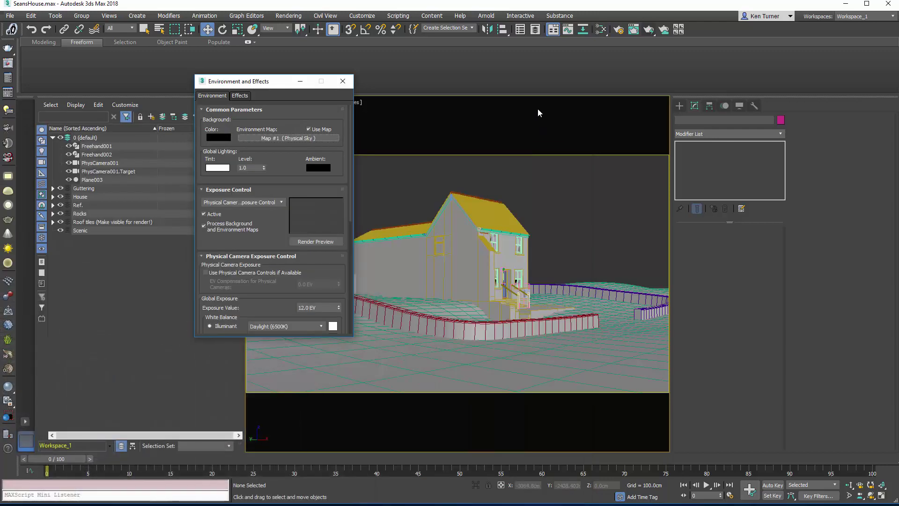
Try enabling physical camera controls for the exposure, and switch back to the global exposure.
{"action": "left_click_drag", "start_coordinate": [286, 88], "coordinate": [315, 84]}
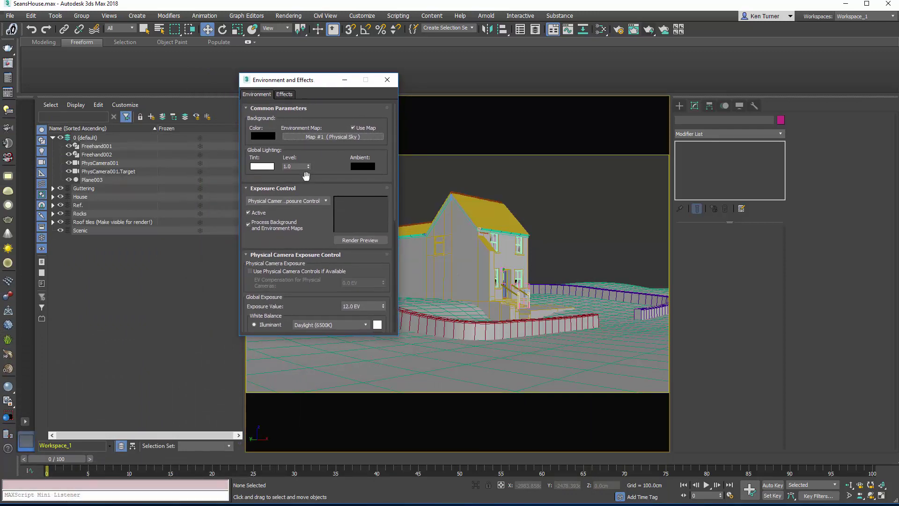
{"action": "left_click", "coordinate": [250, 271]}
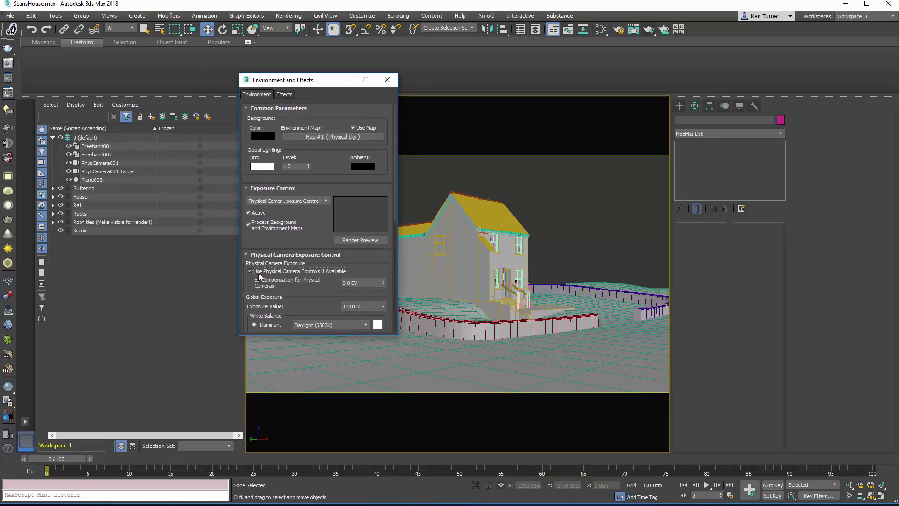
{"action": "left_click_drag", "start_coordinate": [308, 234], "coordinate": [305, 196]}
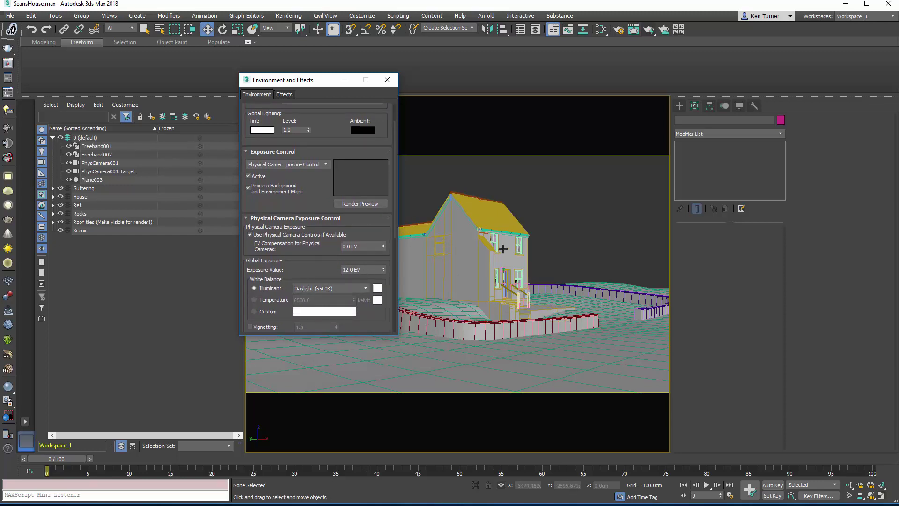
{"action": "left_click", "coordinate": [249, 234]}
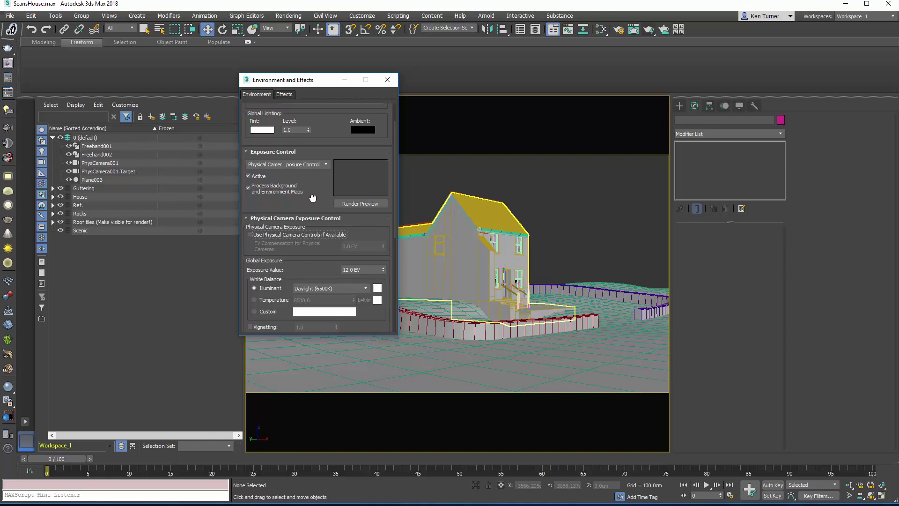
Render the physical camera view as a production test with the global exposure settings kept in sight.
{"action": "scroll", "coordinate": [310, 197], "scroll_direction": "down", "scroll_amount": 3}
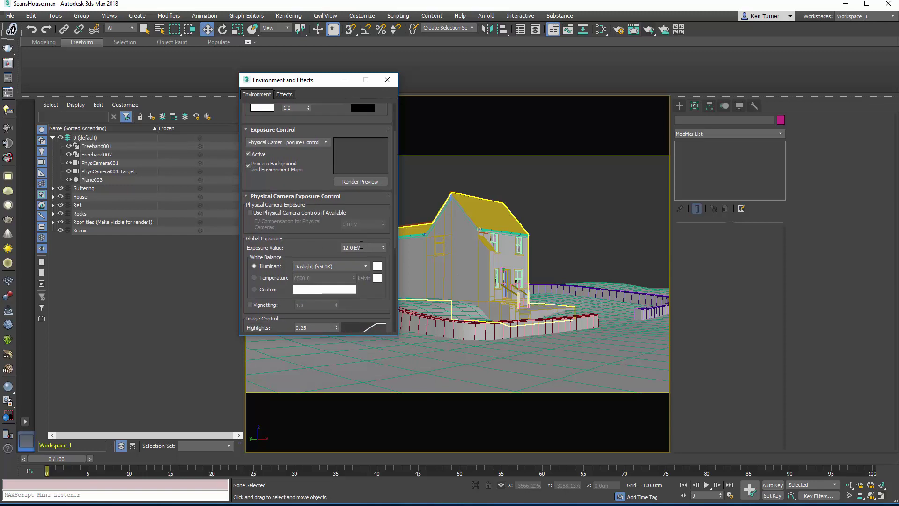
{"action": "left_click_drag", "start_coordinate": [316, 82], "coordinate": [175, 127]}
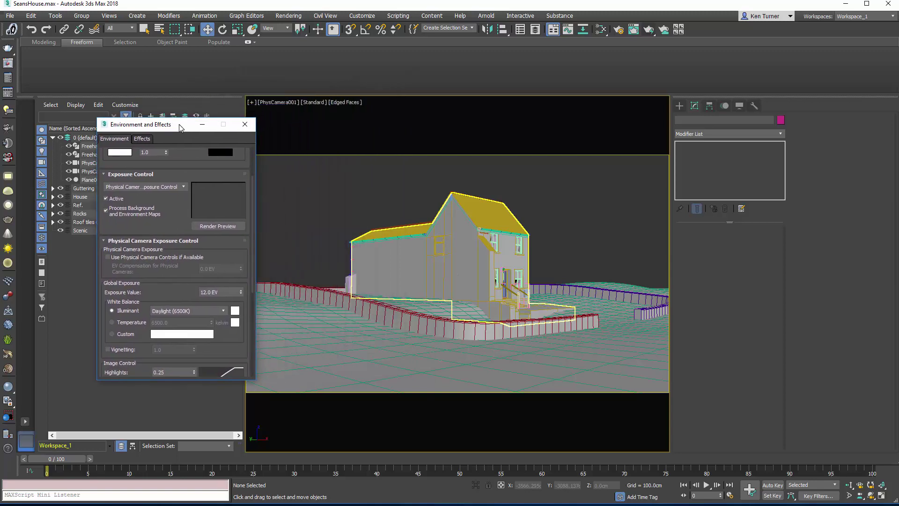
{"action": "left_click", "coordinate": [648, 31]}
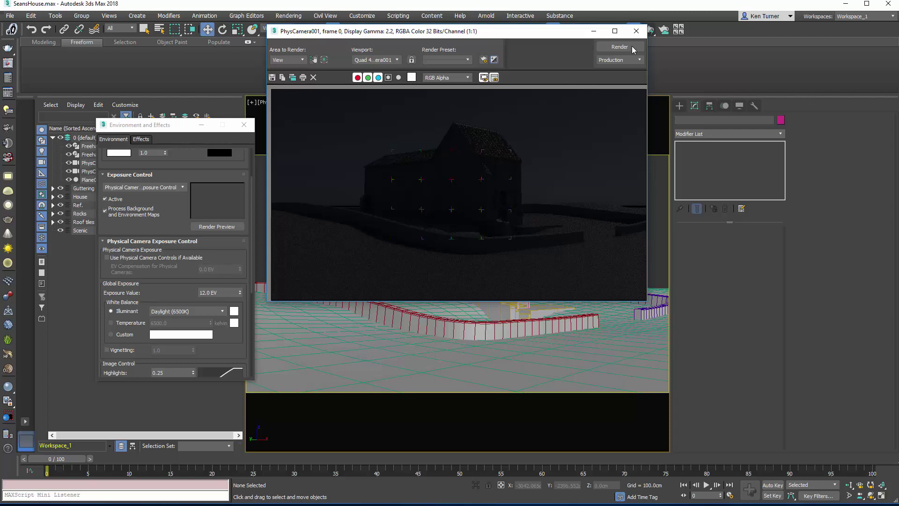
{"action": "left_click_drag", "start_coordinate": [546, 36], "coordinate": [548, 95]}
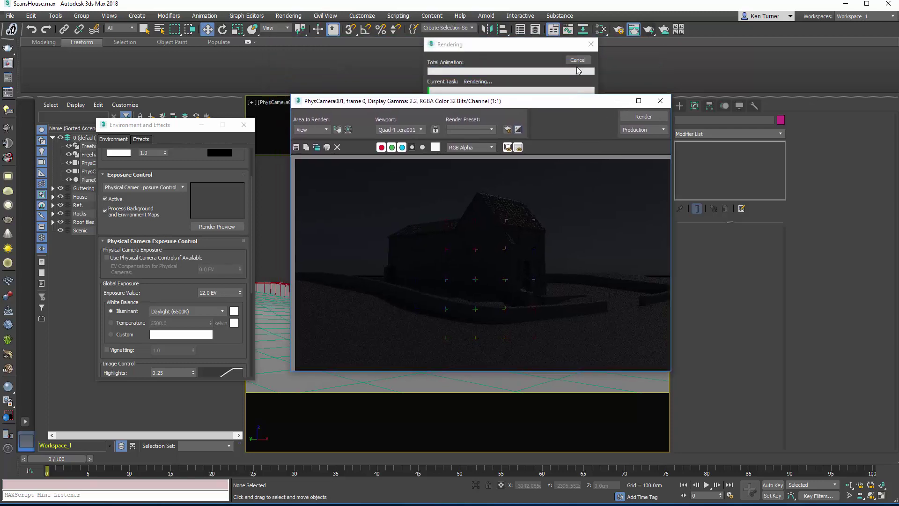
Set the global exposure value to 8 EV and render the camera view again.
{"action": "left_click", "coordinate": [159, 304]}
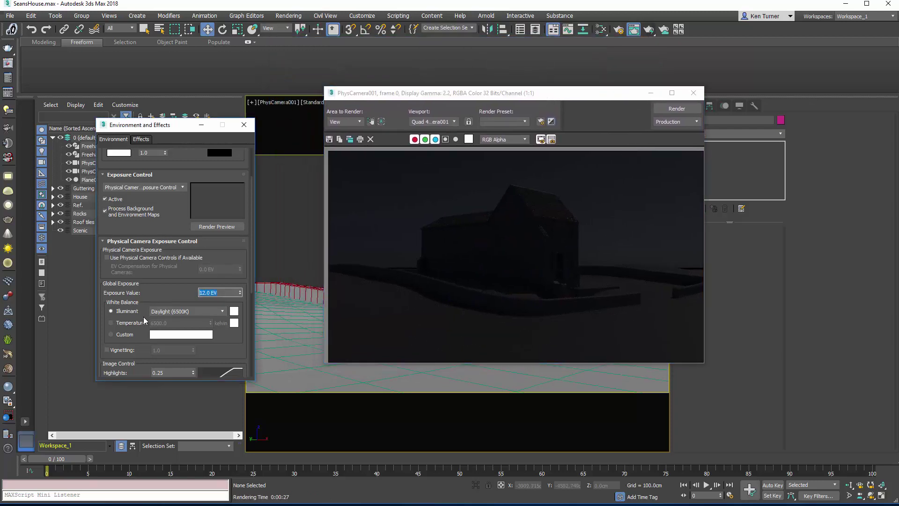
{"action": "left_click", "coordinate": [676, 109]}
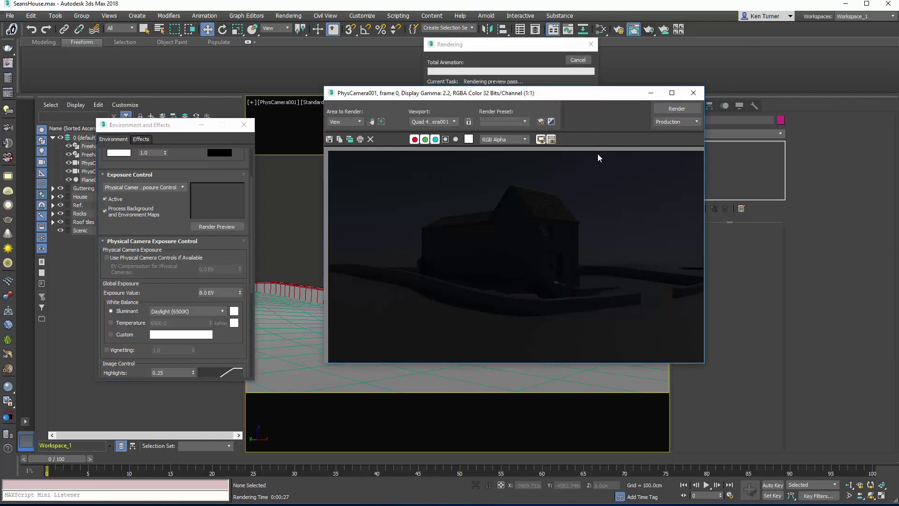
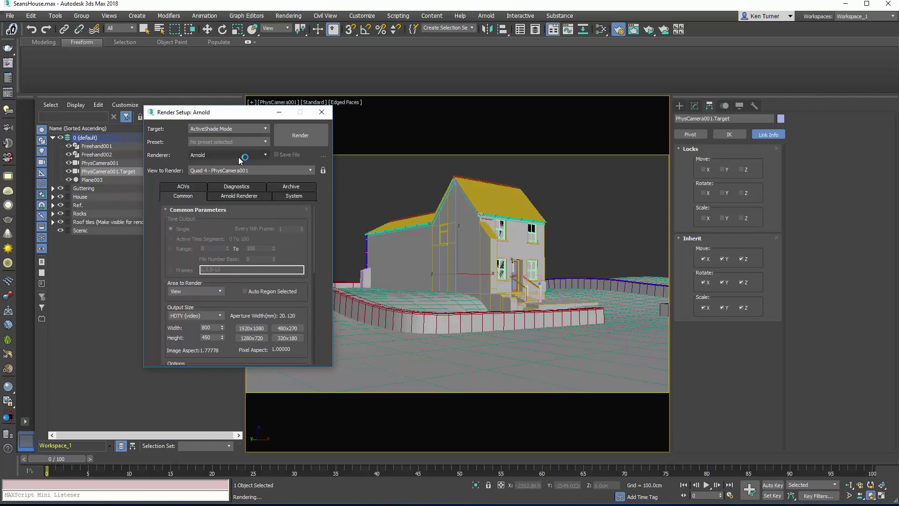
Switch the ActiveShade renderer to Scanline Renderer and back to Arnold.
{"action": "left_click", "coordinate": [237, 154]}
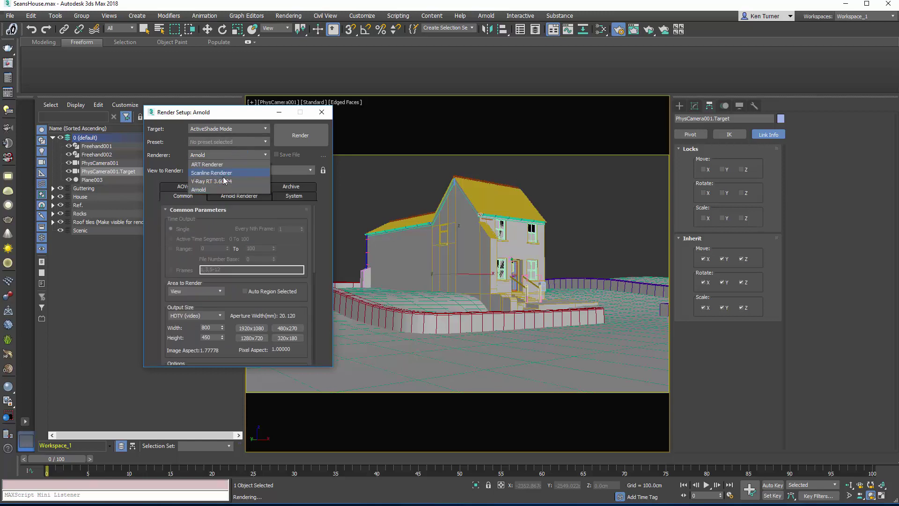
{"action": "left_click", "coordinate": [226, 173]}
{"action": "left_click", "coordinate": [234, 154]}
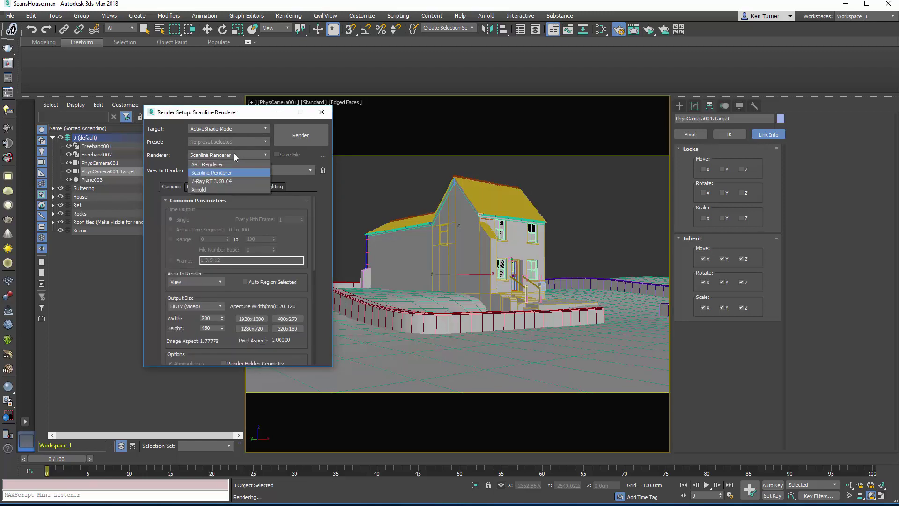
{"action": "left_click", "coordinate": [215, 189]}
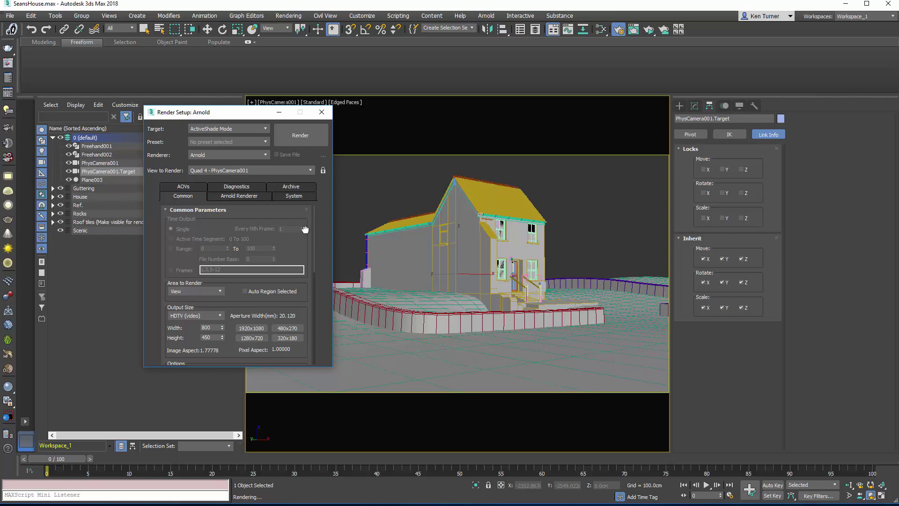
Start an Arnold ActiveShade render of the physical camera view and place its window beside Render Setup.
{"action": "left_click_drag", "start_coordinate": [305, 229], "coordinate": [299, 173]}
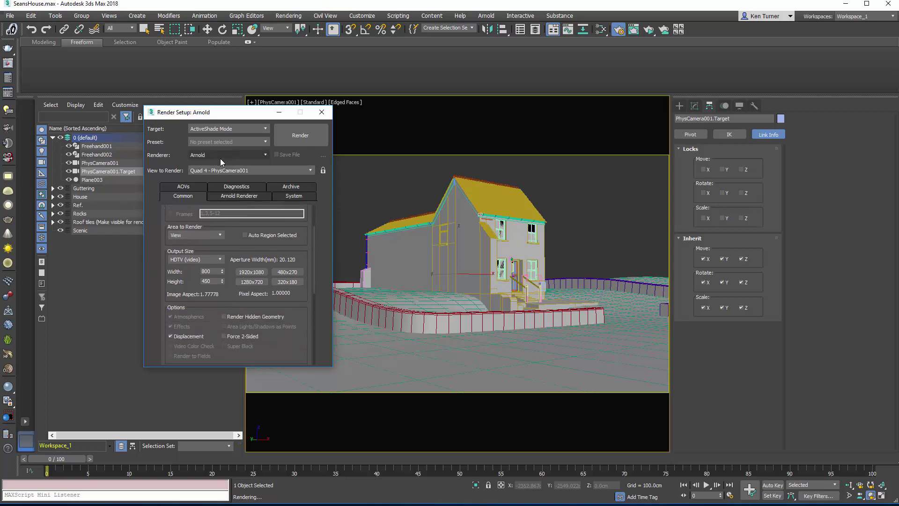
{"action": "left_click_drag", "start_coordinate": [235, 116], "coordinate": [155, 131]}
{"action": "left_click", "coordinate": [649, 30]}
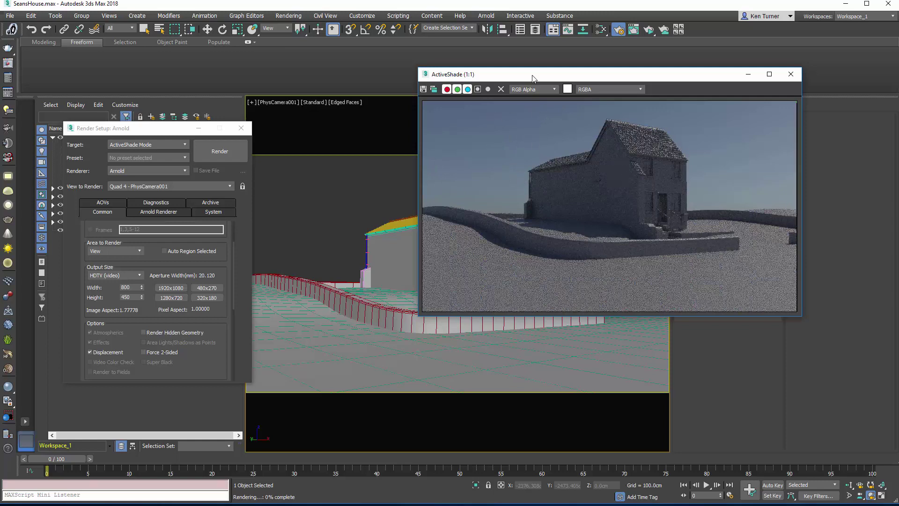
{"action": "left_click_drag", "start_coordinate": [538, 80], "coordinate": [551, 118]}
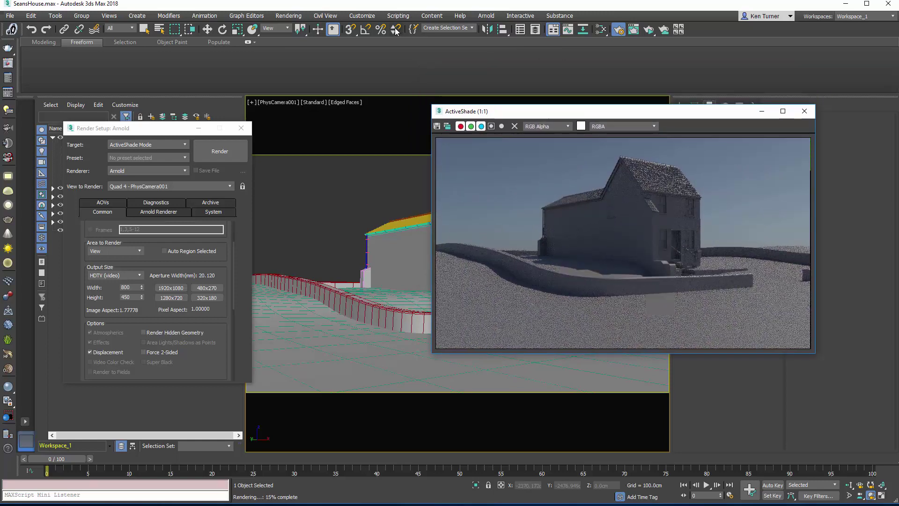
Open the Environment and Effects settings and the Compact Material Editor, and arrange them next to the ActiveShade window.
{"action": "left_click", "coordinate": [283, 15]}
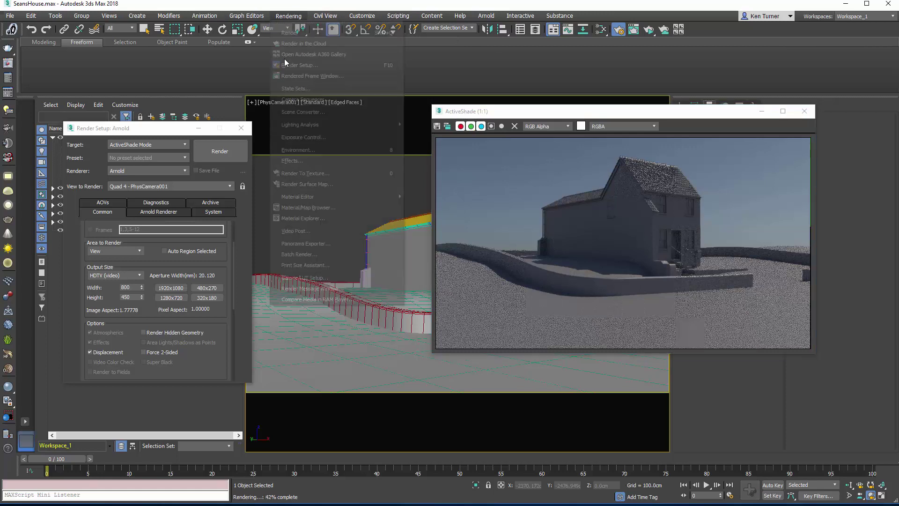
{"action": "left_click", "coordinate": [300, 150]}
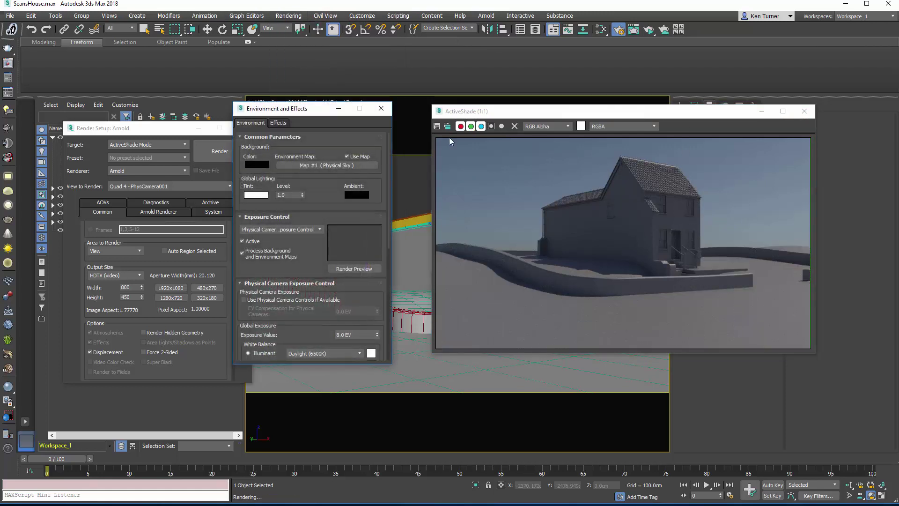
{"action": "left_click_drag", "start_coordinate": [307, 115], "coordinate": [226, 122]}
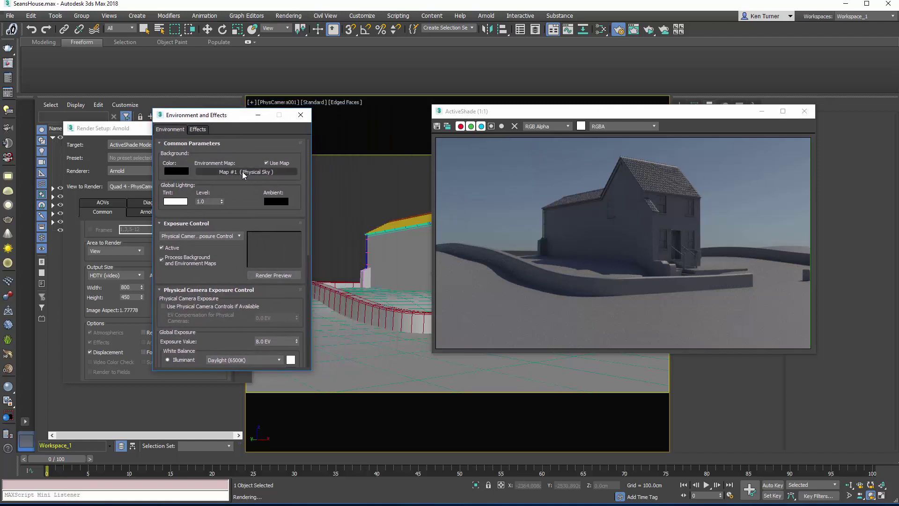
{"action": "left_click_drag", "start_coordinate": [600, 30], "coordinate": [600, 58]}
{"action": "left_click_drag", "start_coordinate": [177, 134], "coordinate": [193, 145]}
{"action": "left_click", "coordinate": [242, 118]}
{"action": "left_click_drag", "start_coordinate": [241, 118], "coordinate": [330, 94]}
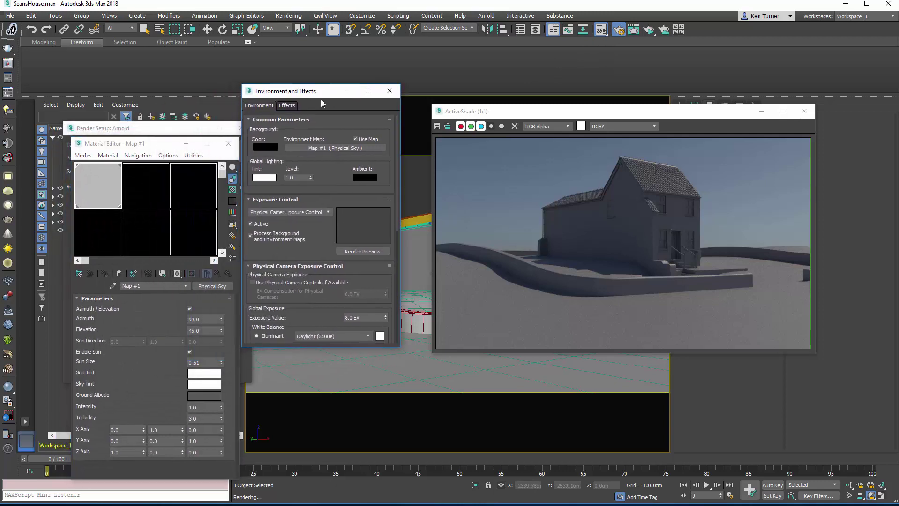
Place the Physical Sky environment map in the first material sample slot as an instance and close Render Setup.
{"action": "left_click_drag", "start_coordinate": [339, 147], "coordinate": [108, 192]}
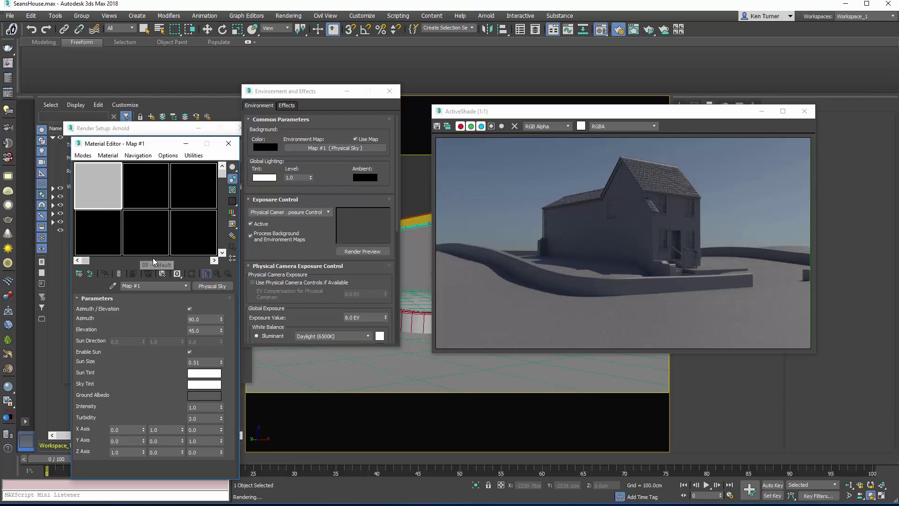
{"action": "left_click_drag", "start_coordinate": [327, 148], "coordinate": [103, 190]}
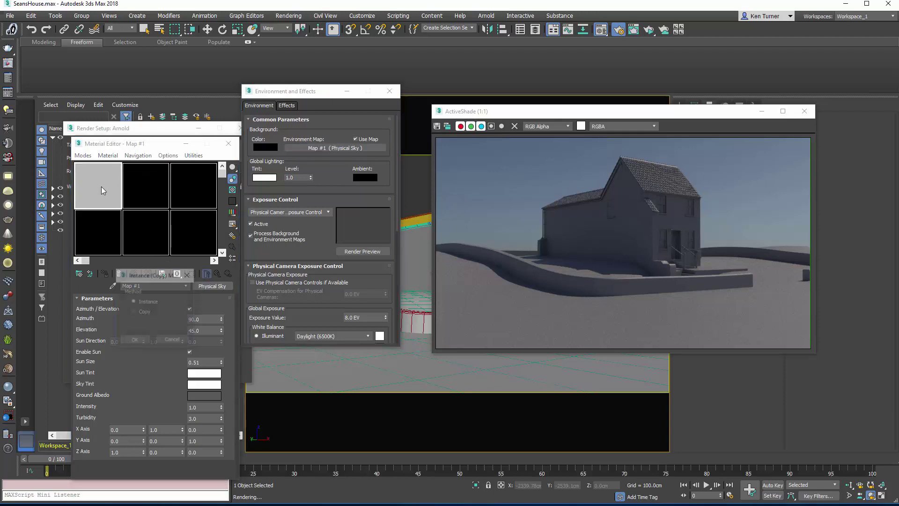
{"action": "left_click", "coordinate": [139, 340]}
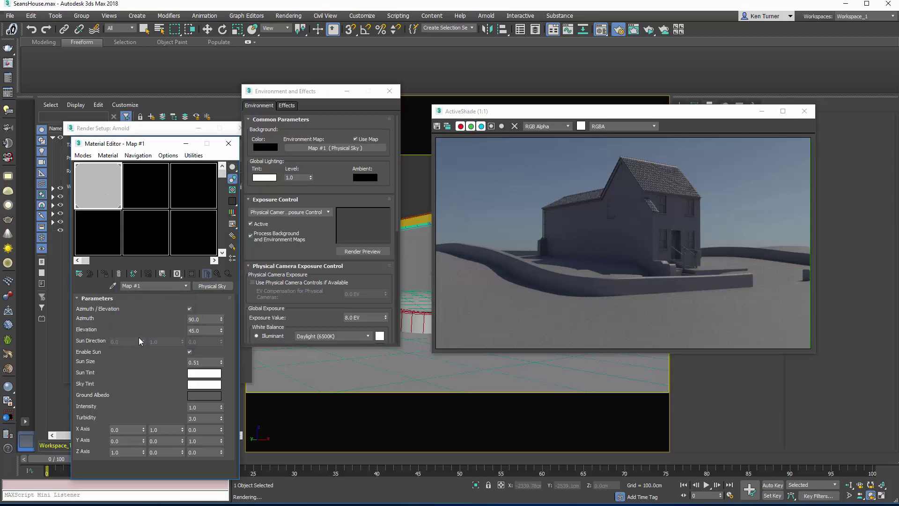
{"action": "left_click_drag", "start_coordinate": [170, 135], "coordinate": [163, 89]}
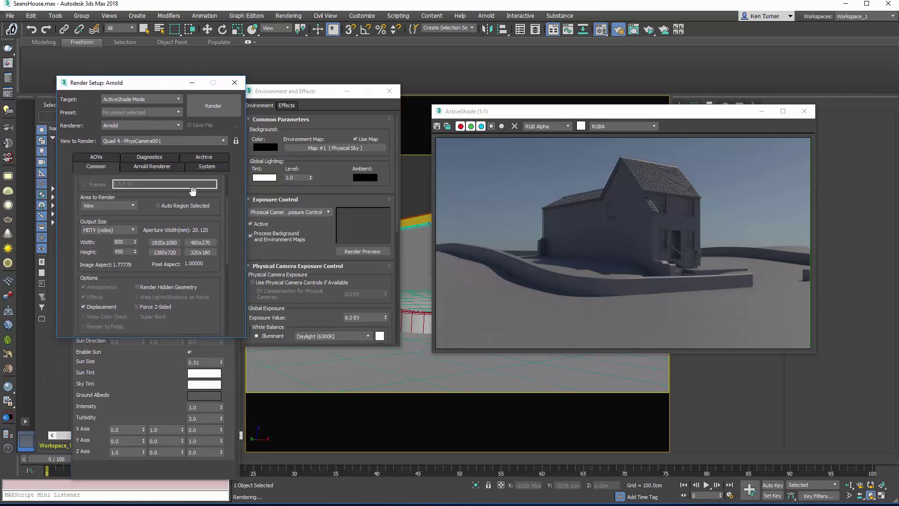
{"action": "left_click", "coordinate": [234, 82]}
{"action": "left_click_drag", "start_coordinate": [174, 143], "coordinate": [169, 108]}
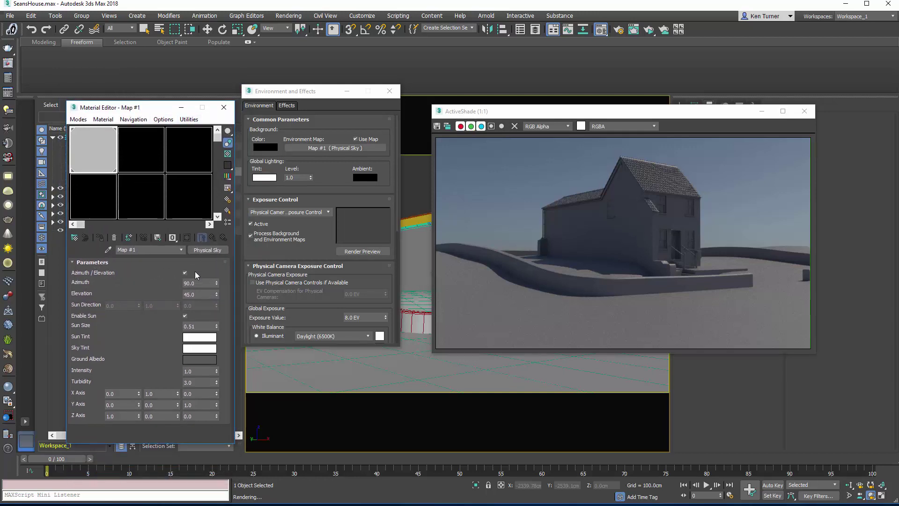
Adjust the Physical Sky's sun position to an azimuth of about 288.84 and an elevation of about 17.42.
{"action": "left_click_drag", "start_coordinate": [217, 284], "coordinate": [216, 236]}
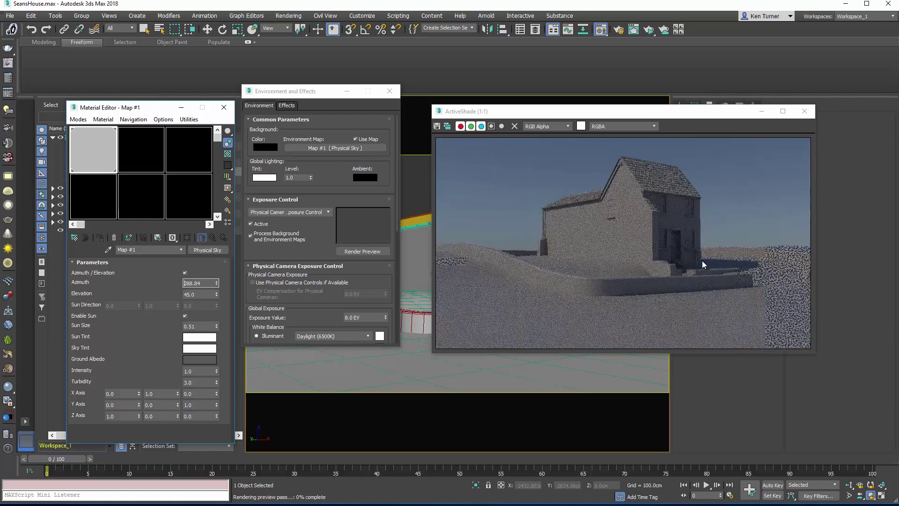
{"action": "left_click_drag", "start_coordinate": [216, 298], "coordinate": [217, 302]}
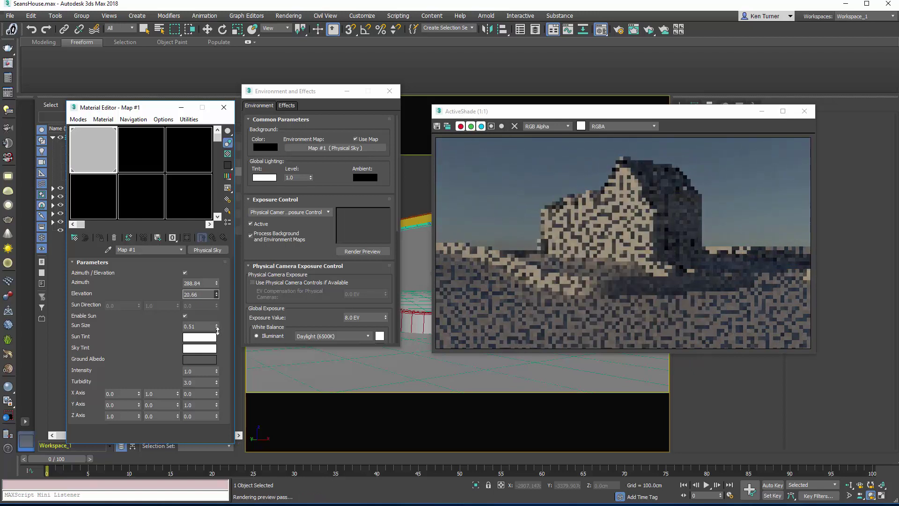
{"action": "left_click_drag", "start_coordinate": [218, 336], "coordinate": [217, 323]}
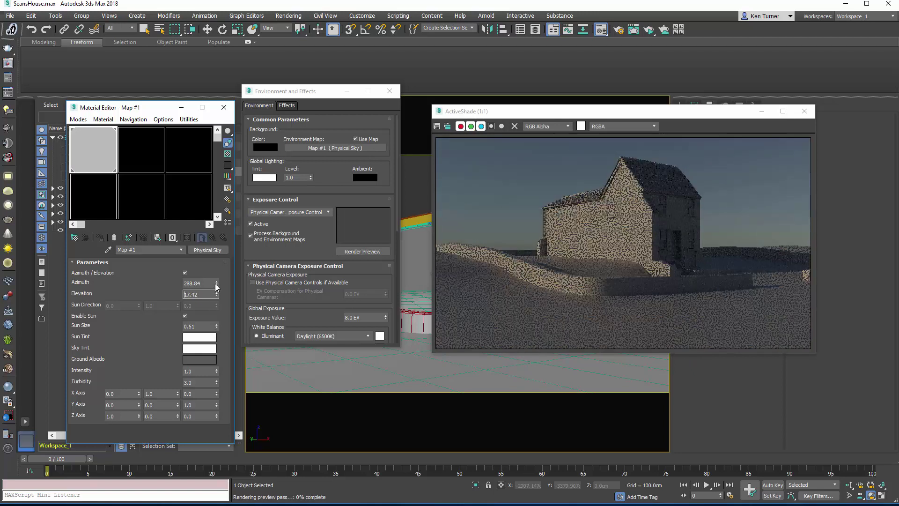
Bring the sun into view above the house at an elevation of about 13.78, with sun size about 3.09 and turbidity about 6.83.
{"action": "left_click_drag", "start_coordinate": [216, 282], "coordinate": [231, 361]}
{"action": "left_click_drag", "start_coordinate": [216, 296], "coordinate": [216, 321]}
{"action": "left_click_drag", "start_coordinate": [214, 278], "coordinate": [215, 274]}
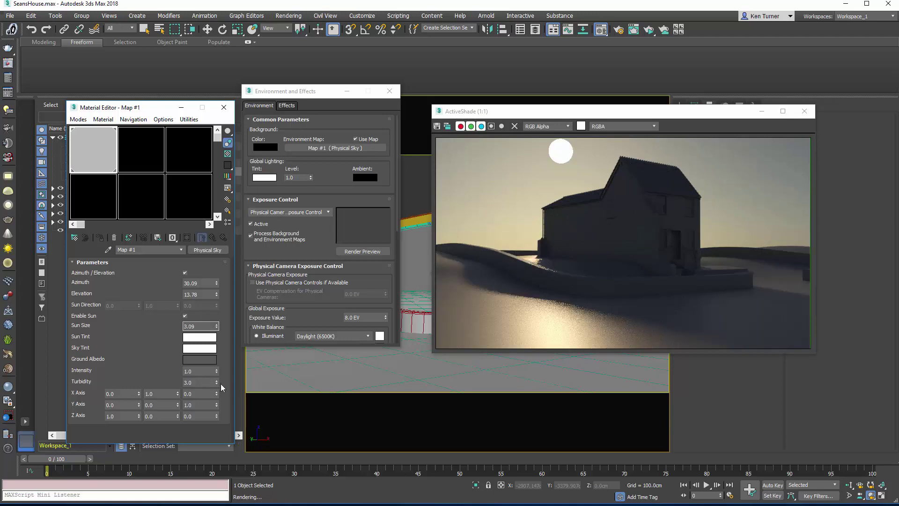
{"action": "left_click_drag", "start_coordinate": [217, 384], "coordinate": [215, 340]}
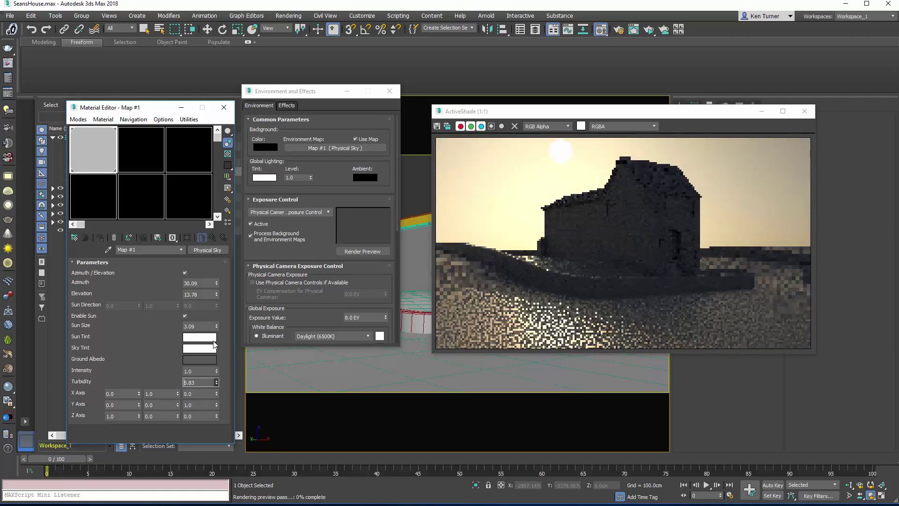
Set the Physical Sky's elevation to 45, try a turbidity of about 66.33, and reset the turbidity to 5.
{"action": "double_click", "coordinate": [197, 294]}
{"action": "type", "text": "45"}
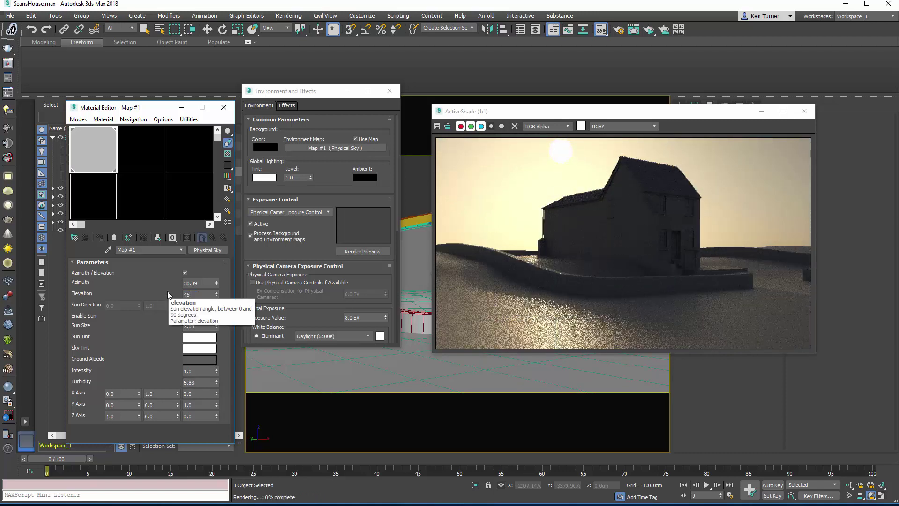
{"action": "key", "text": "Return"}
{"action": "left_click_drag", "start_coordinate": [217, 382], "coordinate": [217, 279]}
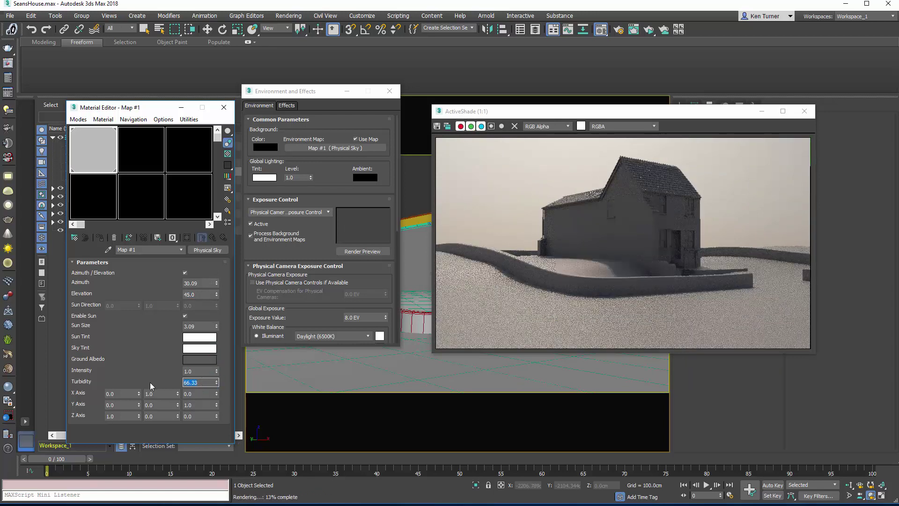
{"action": "type", "text": "5"}
{"action": "key", "text": "Return"}
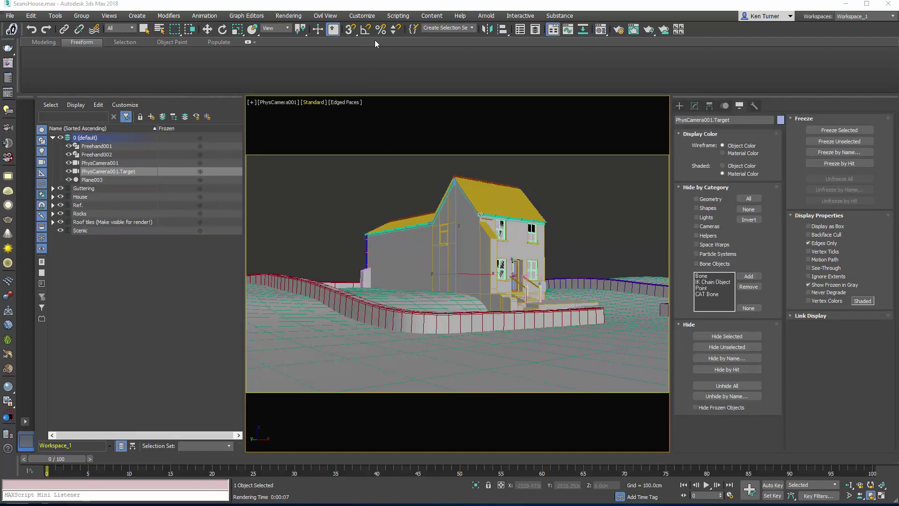
Check the environment map assignment in the Environment and Effects settings, then close them.
{"action": "left_click", "coordinate": [288, 16]}
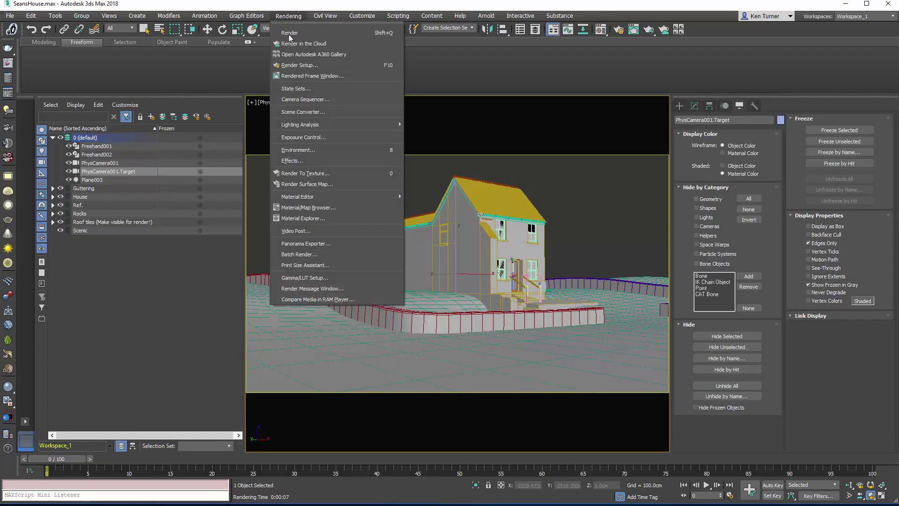
{"action": "left_click", "coordinate": [300, 149]}
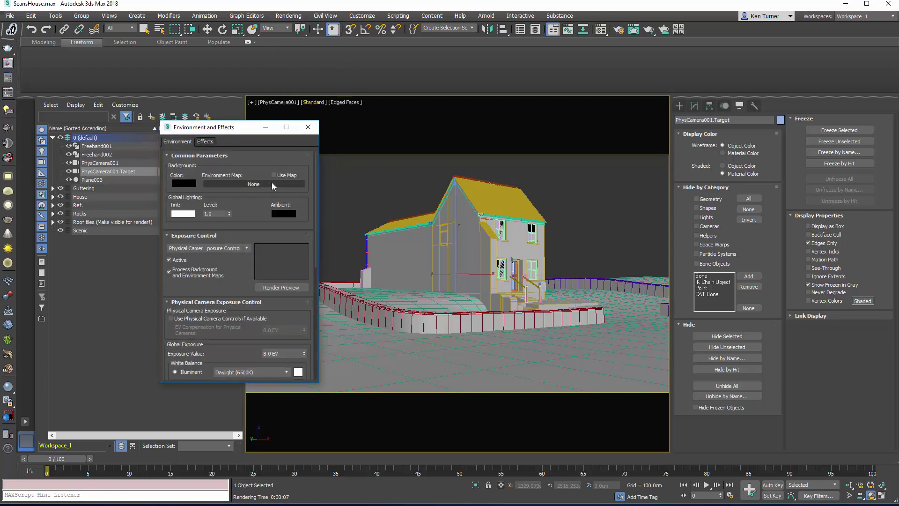
{"action": "left_click", "coordinate": [308, 127]}
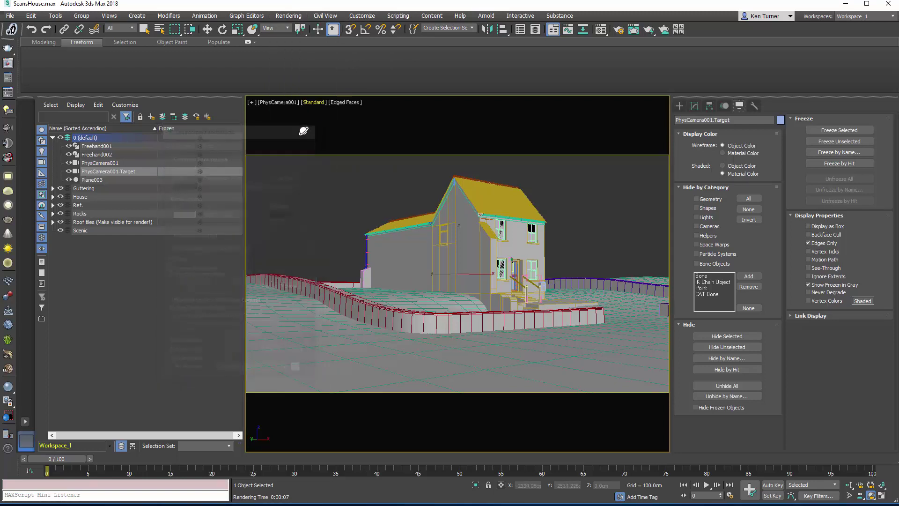
Create an Arnold light of the Skydome type in the physical camera view.
{"action": "left_click", "coordinate": [679, 107]}
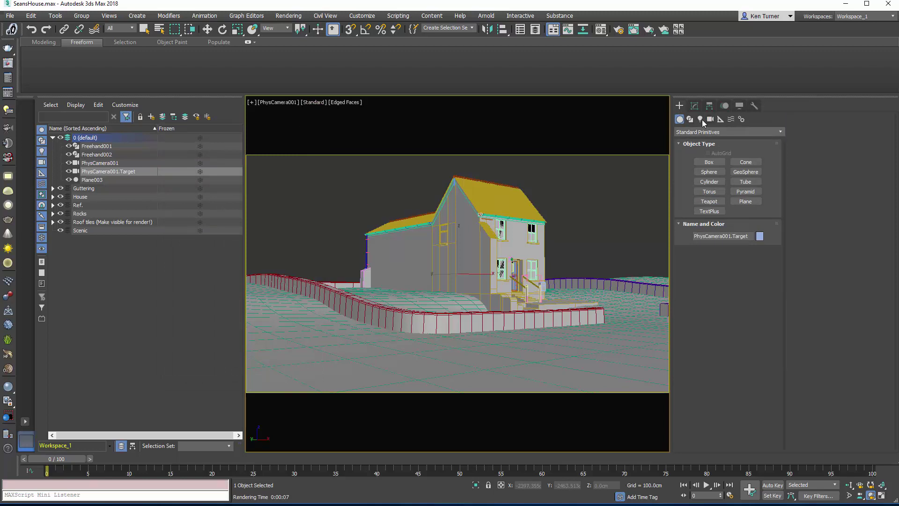
{"action": "left_click", "coordinate": [699, 119]}
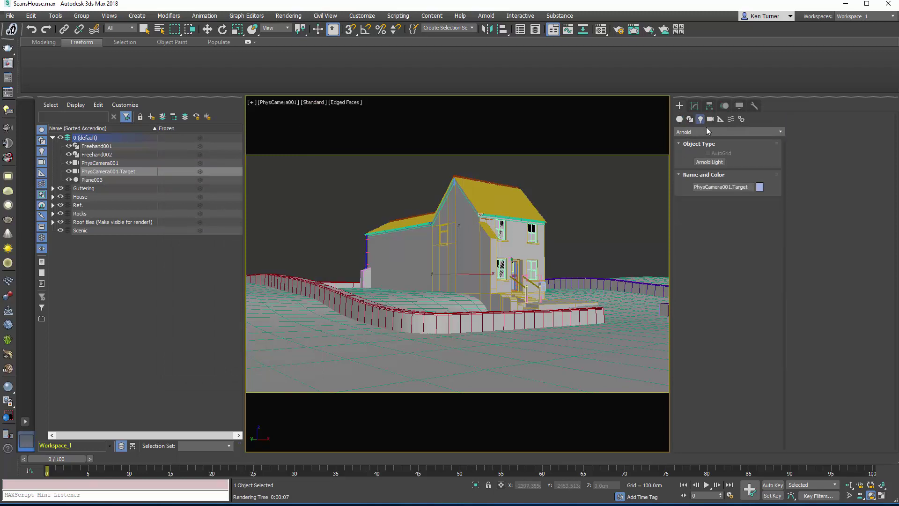
{"action": "left_click", "coordinate": [709, 162]}
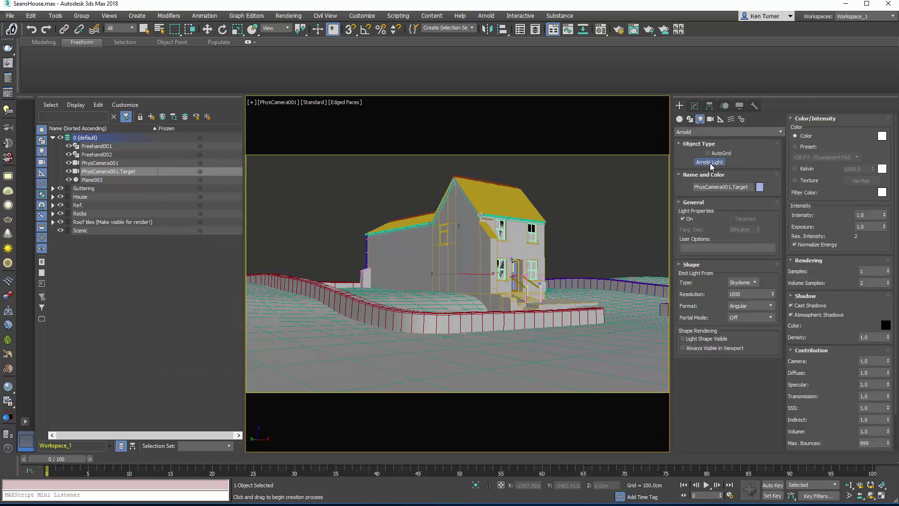
{"action": "left_click", "coordinate": [570, 223]}
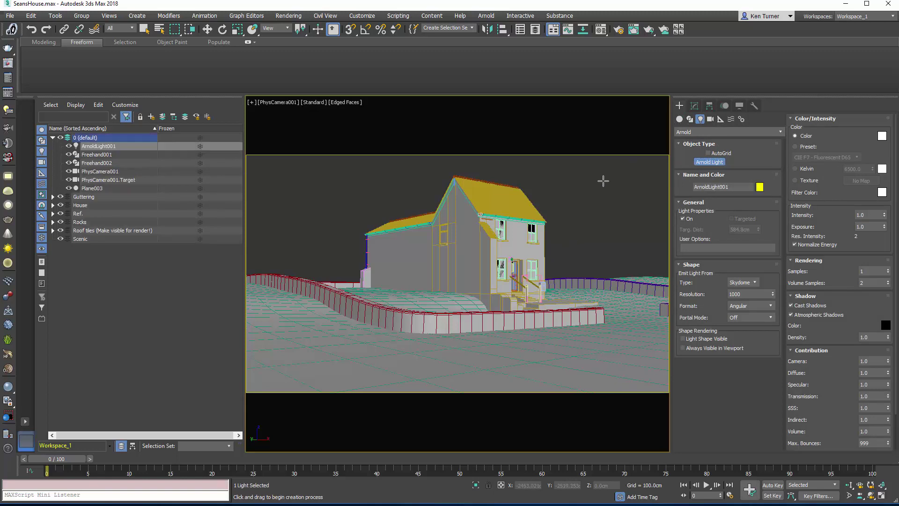
Move the skydome light over the house, raise it to a height of about 852 cm, and return to the physical camera view.
{"action": "key", "text": "t"}
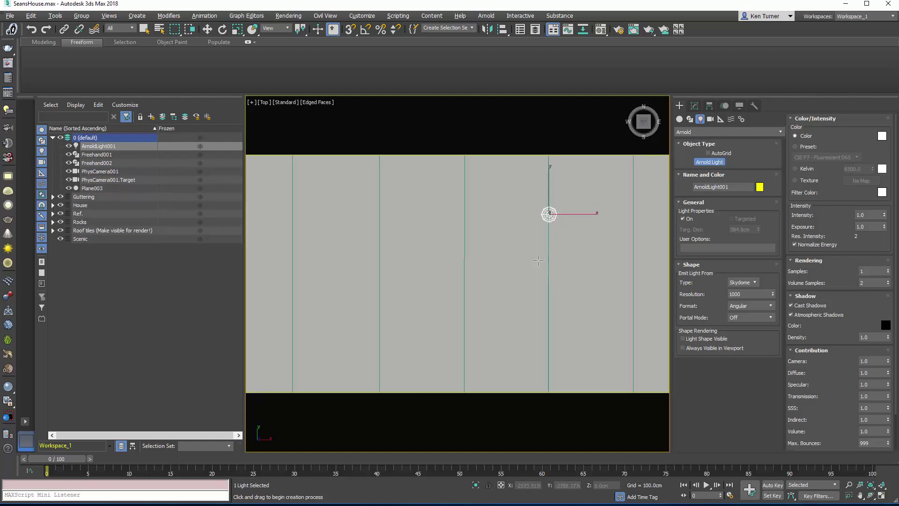
{"action": "key", "text": "w"}
{"action": "middle_click_drag", "start_coordinate": [567, 241], "coordinate": [490, 318]}
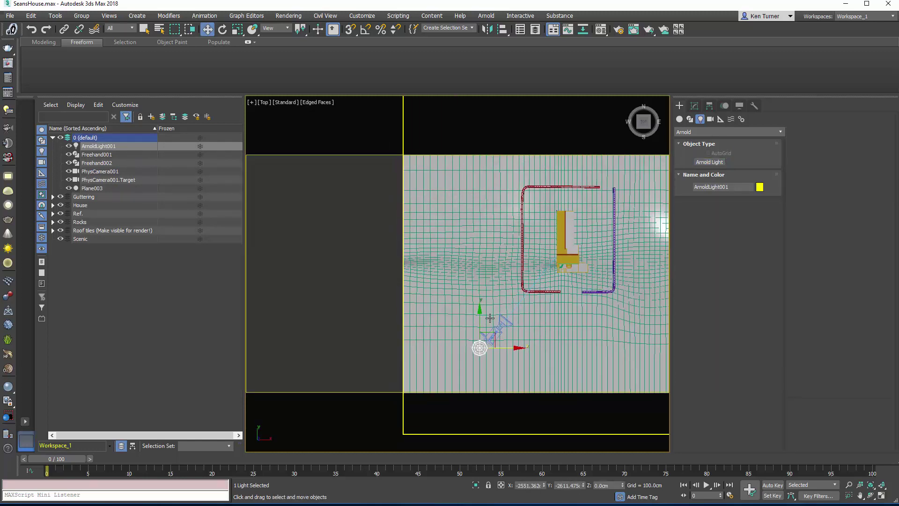
{"action": "left_click_drag", "start_coordinate": [490, 330], "coordinate": [588, 198]}
{"action": "middle_click_drag", "start_coordinate": [588, 199], "coordinate": [609, 188], "text": "alt"}
{"action": "left_click_drag", "start_coordinate": [565, 204], "coordinate": [565, 181]}
{"action": "middle_click_drag", "start_coordinate": [565, 183], "coordinate": [597, 190], "text": "alt"}
{"action": "key", "text": "c"}
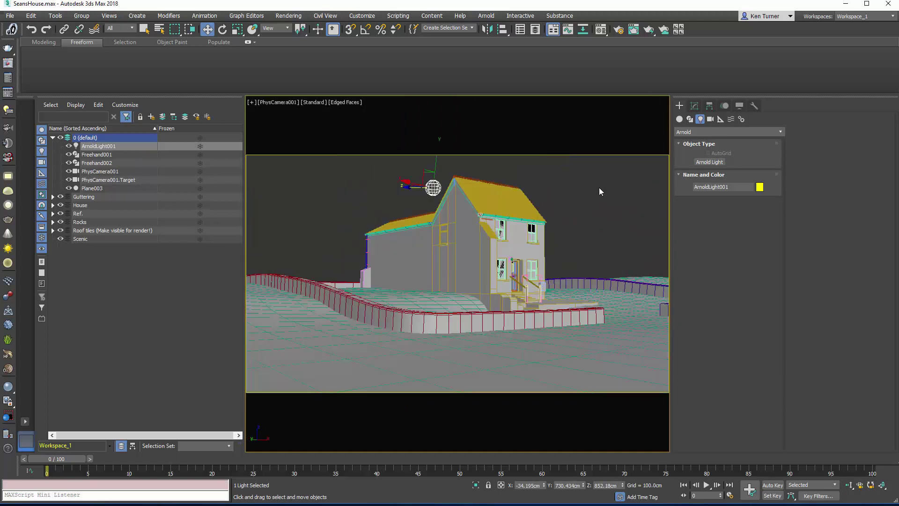
Review the skydome light's shape type and other parameters, and render the physical camera view.
{"action": "left_click", "coordinate": [546, 189]}
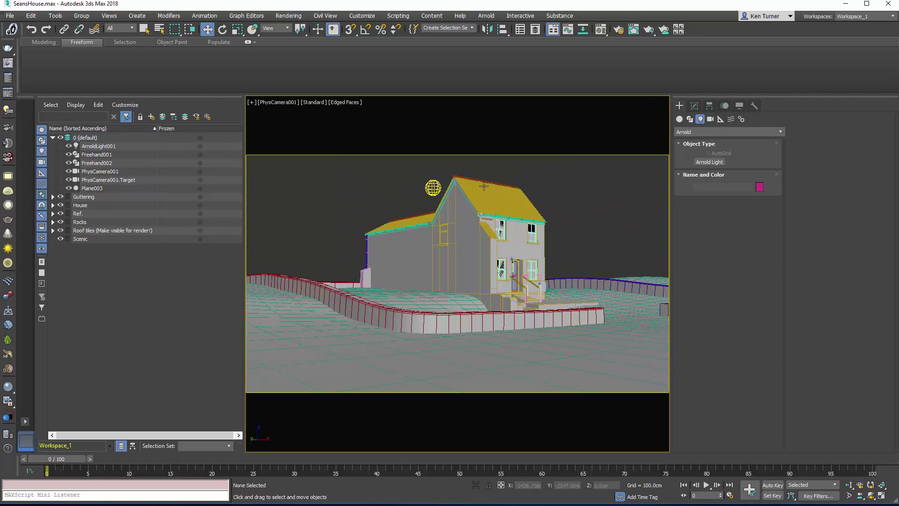
{"action": "left_click", "coordinate": [426, 187]}
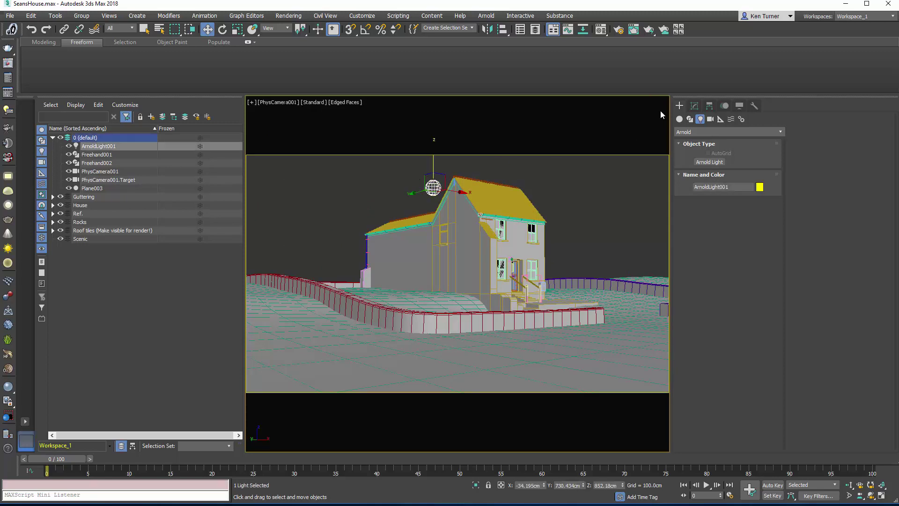
{"action": "left_click", "coordinate": [694, 107]}
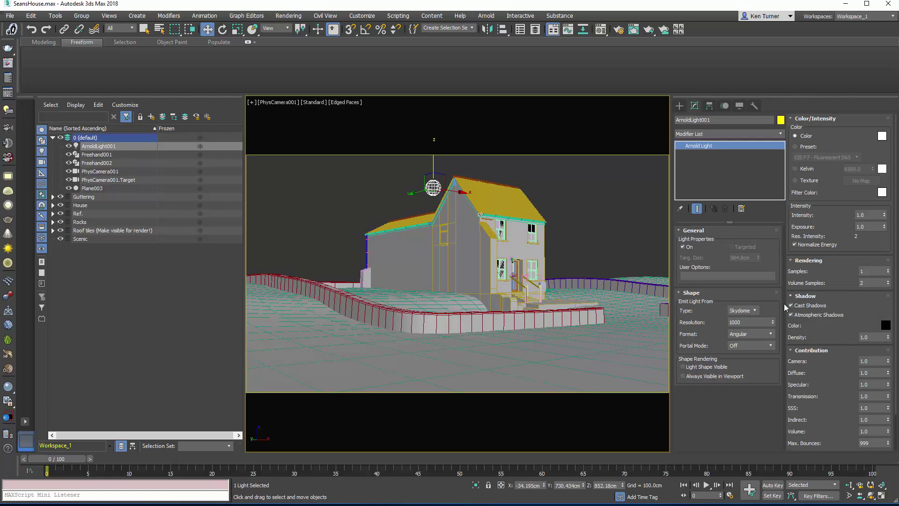
{"action": "left_click", "coordinate": [752, 310]}
{"action": "left_click", "coordinate": [754, 311]}
{"action": "scroll", "coordinate": [833, 272], "scroll_direction": "down", "scroll_amount": 1}
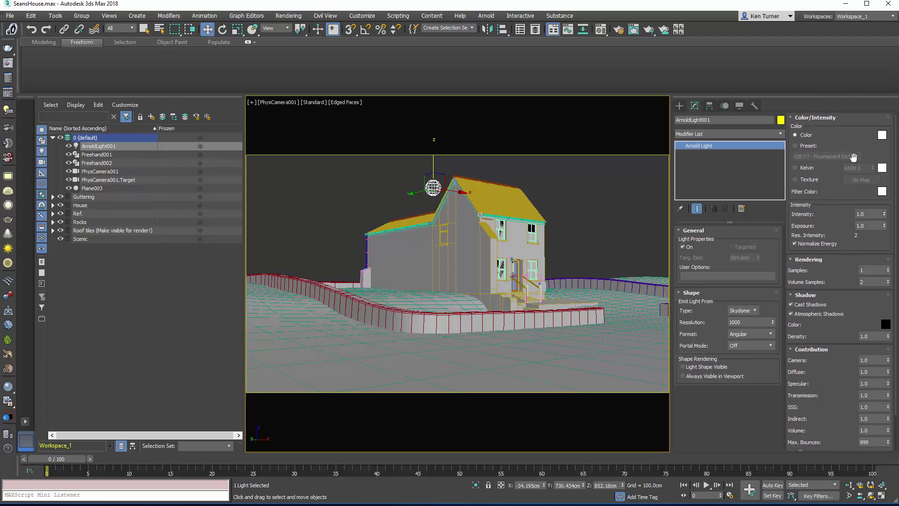
{"action": "left_click", "coordinate": [649, 30]}
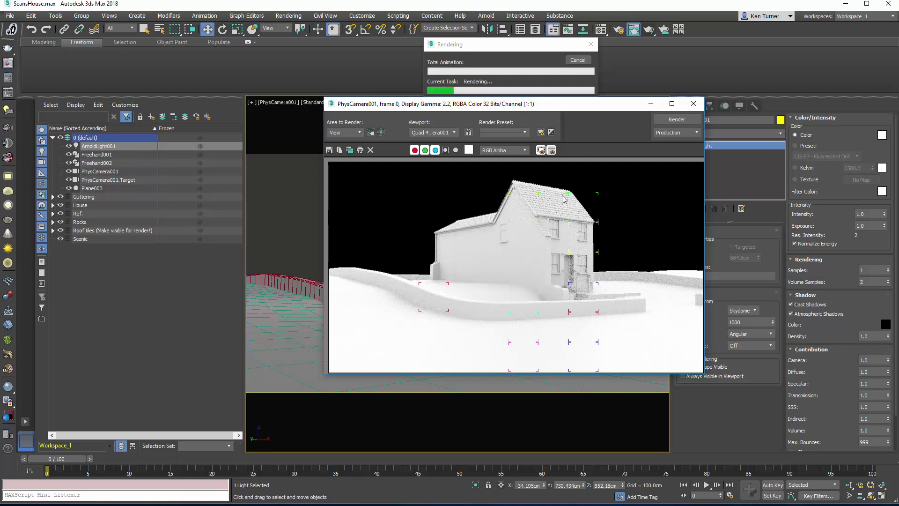
{"action": "left_click_drag", "start_coordinate": [580, 110], "coordinate": [398, 119]}
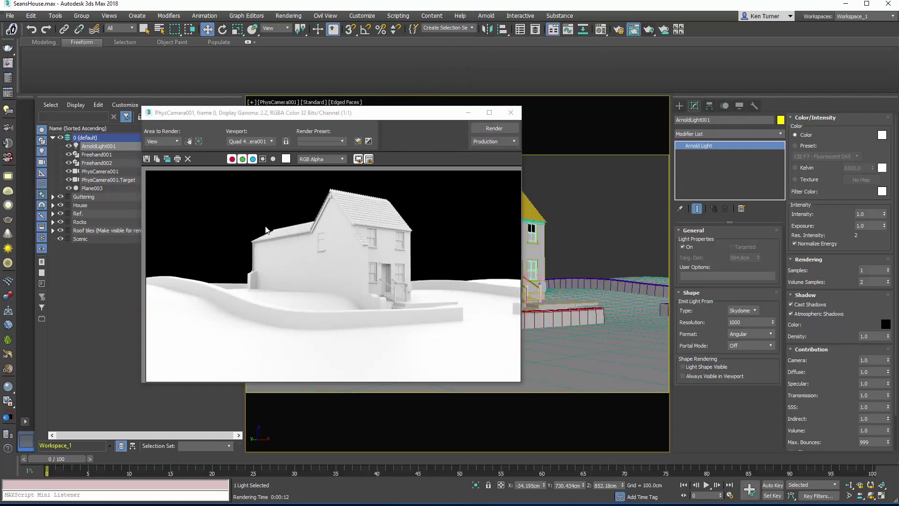
Enable Light Shape Visible for the skydome light and render the camera view again.
{"action": "left_click", "coordinate": [732, 294]}
{"action": "left_click", "coordinate": [728, 293]}
{"action": "left_click", "coordinate": [487, 129]}
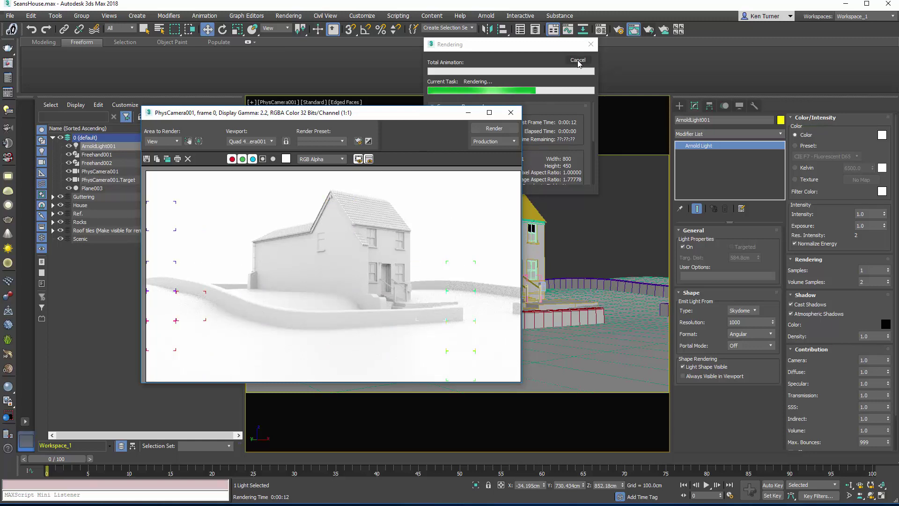
{"action": "left_click_drag", "start_coordinate": [401, 117], "coordinate": [369, 123]}
Assign an Arnold Physical Sky map as the skydome light's color texture and render the camera view.
{"action": "left_click_drag", "start_coordinate": [829, 192], "coordinate": [830, 185]}
{"action": "left_click", "coordinate": [794, 173]}
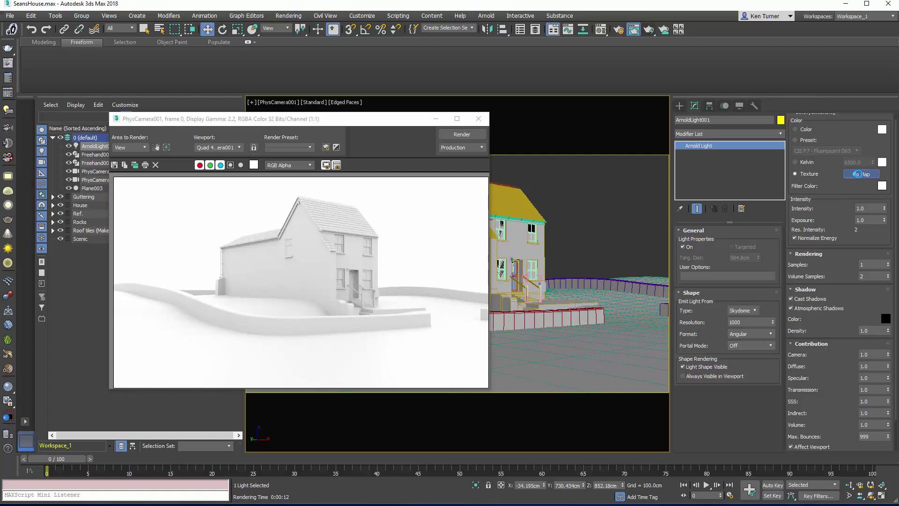
{"action": "left_click", "coordinate": [861, 173]}
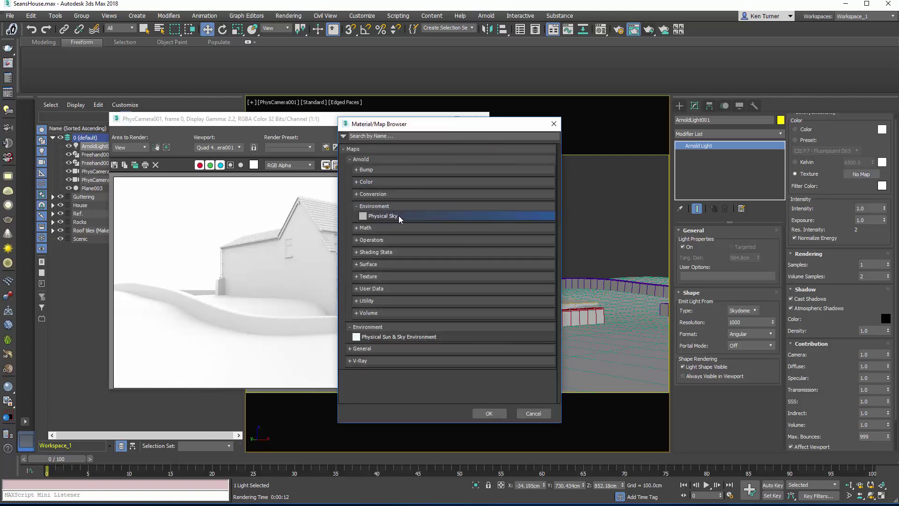
{"action": "double_click", "coordinate": [398, 216]}
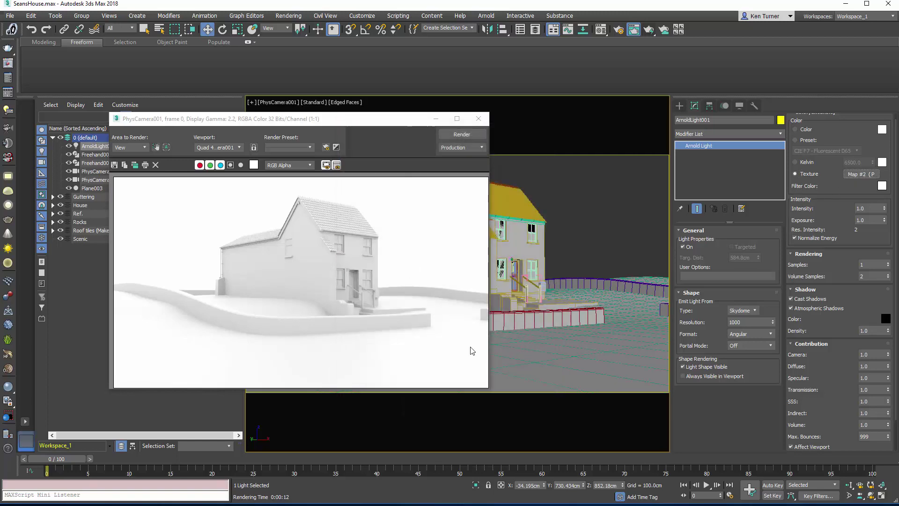
{"action": "left_click", "coordinate": [462, 134]}
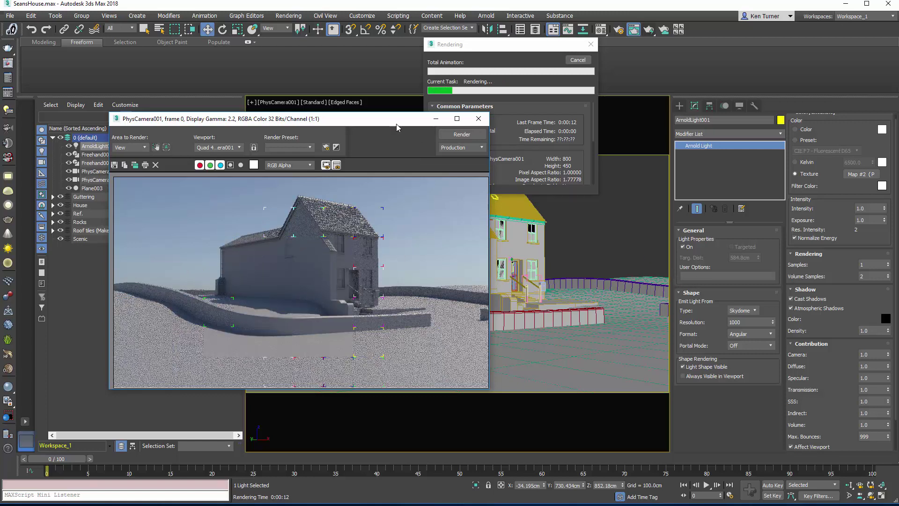
{"action": "left_click_drag", "start_coordinate": [394, 126], "coordinate": [300, 128]}
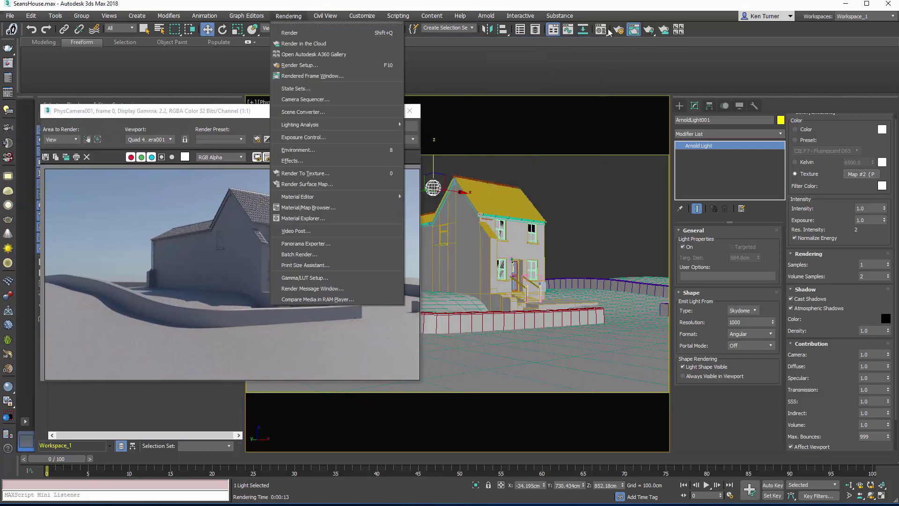
Start an Arnold ActiveShade render of the physical camera view and arrange its window and the rendered frame on either side of the light.
{"action": "left_click", "coordinate": [619, 34]}
{"action": "key", "text": "F10"}
{"action": "left_click", "coordinate": [141, 99]}
{"action": "left_click", "coordinate": [133, 126]}
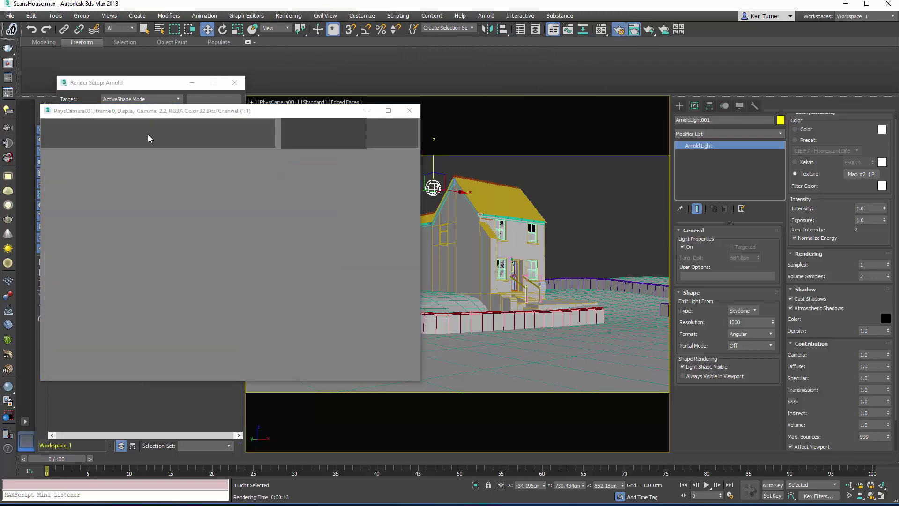
{"action": "left_click", "coordinate": [212, 109]}
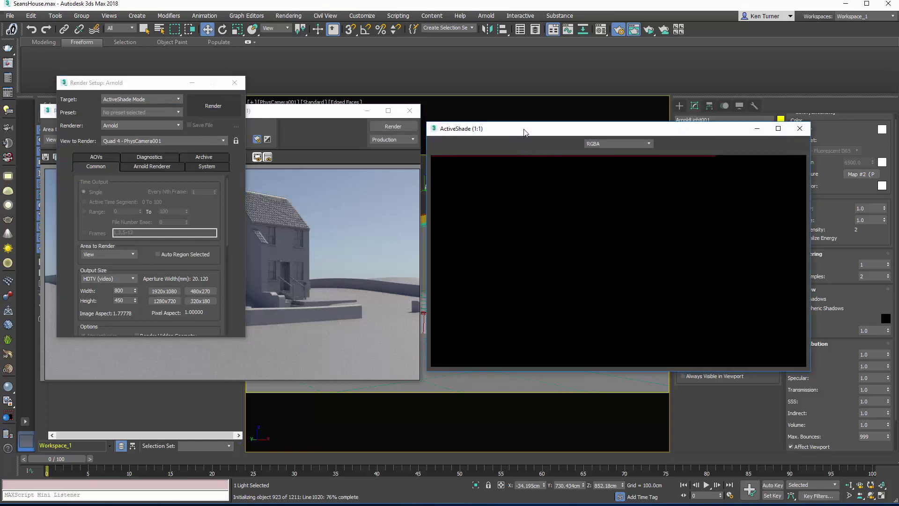
{"action": "left_click_drag", "start_coordinate": [525, 133], "coordinate": [585, 118]}
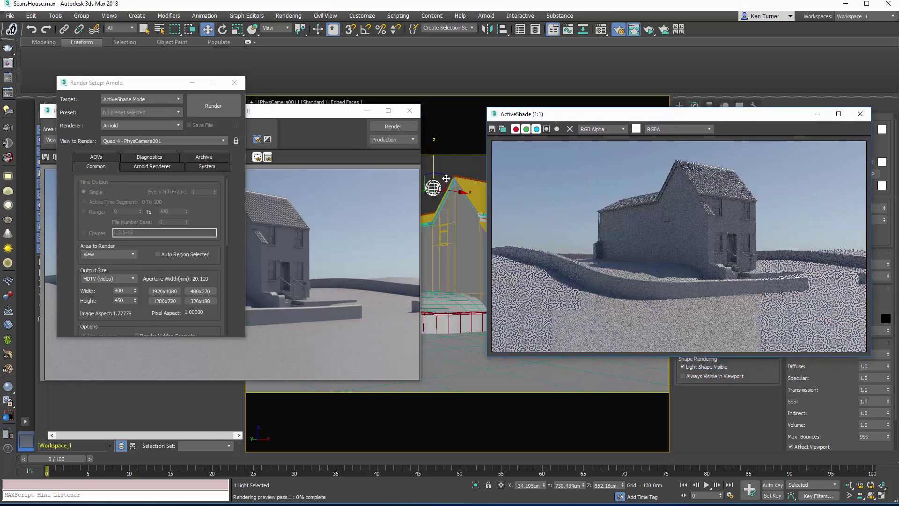
{"action": "left_click", "coordinate": [311, 116]}
{"action": "left_click_drag", "start_coordinate": [310, 117], "coordinate": [298, 119]}
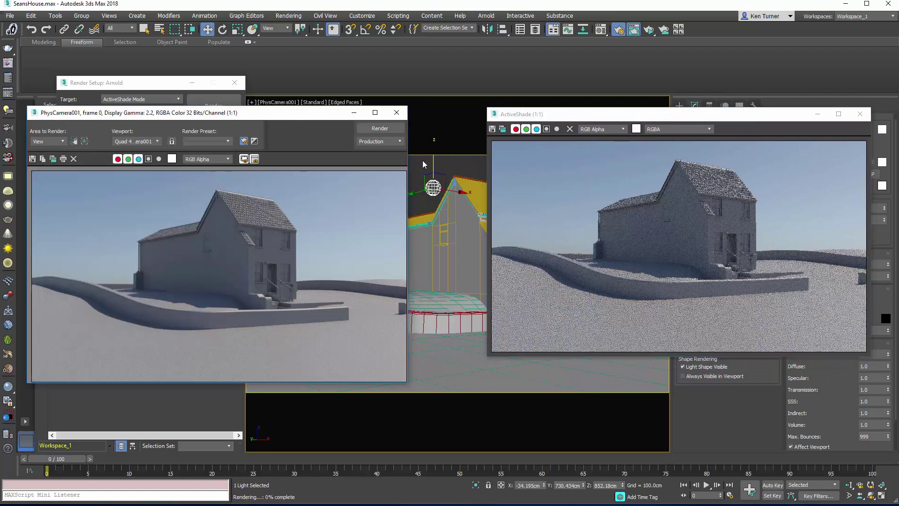
Rotate the skydome light around its Z axis to about 46.79 degrees and reposition the rendered frame window.
{"action": "key", "text": "e"}
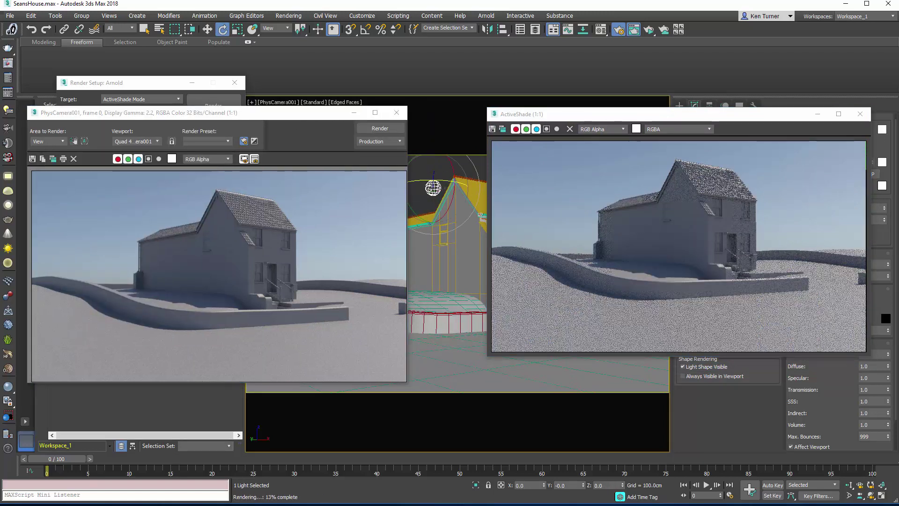
{"action": "left_click_drag", "start_coordinate": [428, 183], "coordinate": [480, 175]}
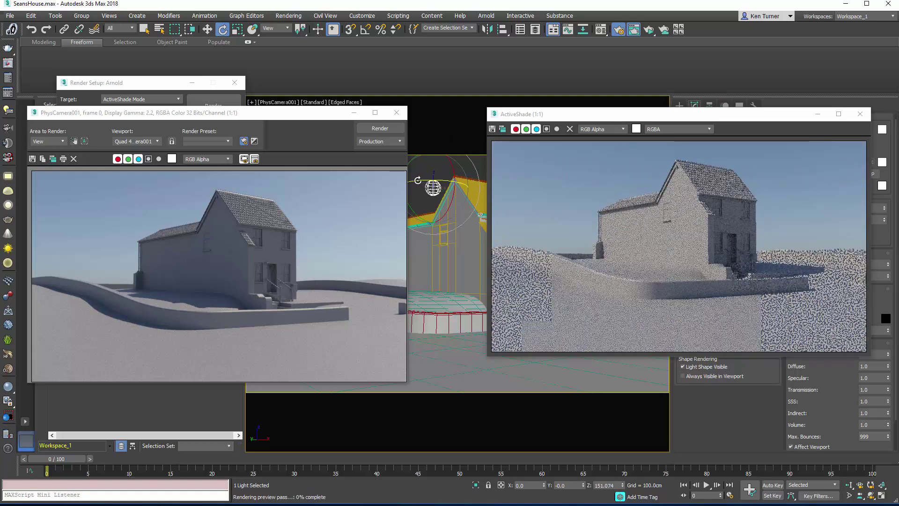
{"action": "left_click_drag", "start_coordinate": [412, 181], "coordinate": [351, 191]}
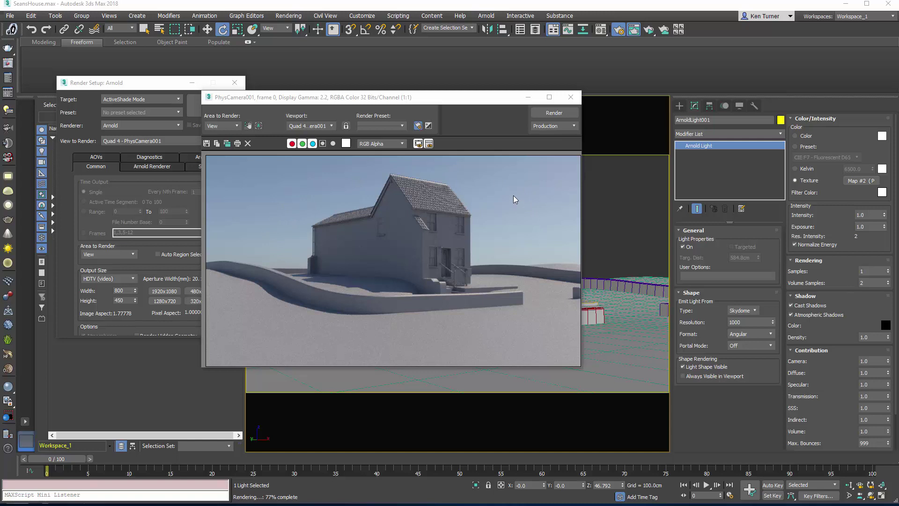
{"action": "left_click_drag", "start_coordinate": [440, 103], "coordinate": [517, 99]}
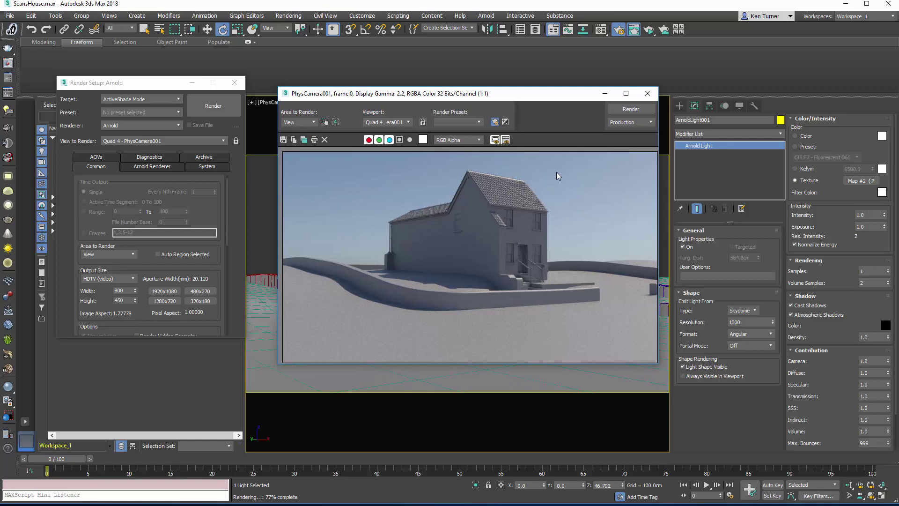
Switch to the web browser and look through the free HDRI maps on the Freebies page of hdrmaps.com.
{"action": "left_click_drag", "start_coordinate": [552, 94], "coordinate": [531, 102]}
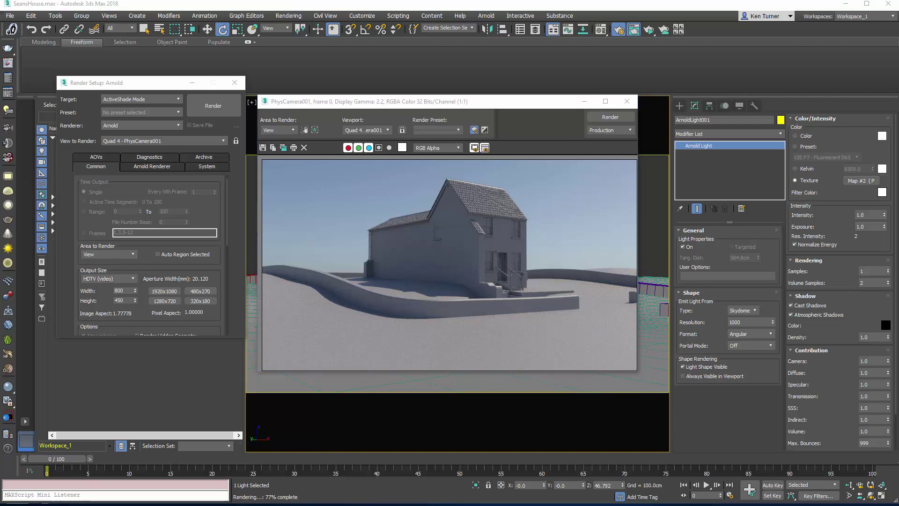
{"action": "key", "text": "alt+Tab"}
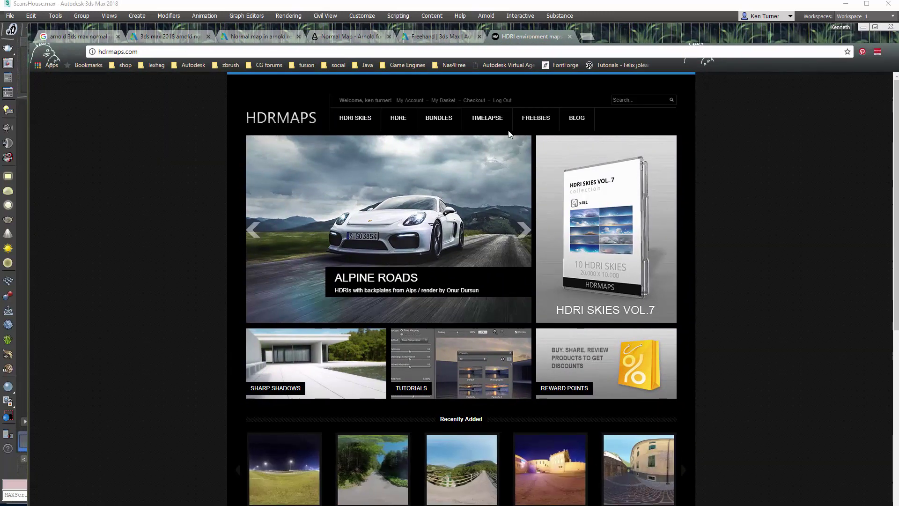
{"action": "left_click", "coordinate": [535, 117]}
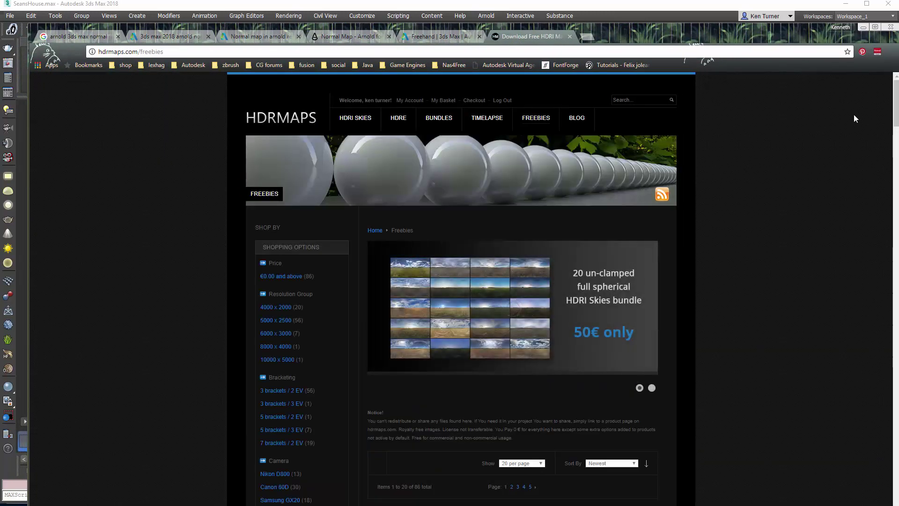
{"action": "scroll", "coordinate": [895, 115], "scroll_direction": "down", "scroll_amount": 2}
{"action": "scroll", "coordinate": [896, 116], "scroll_direction": "down", "scroll_amount": 15}
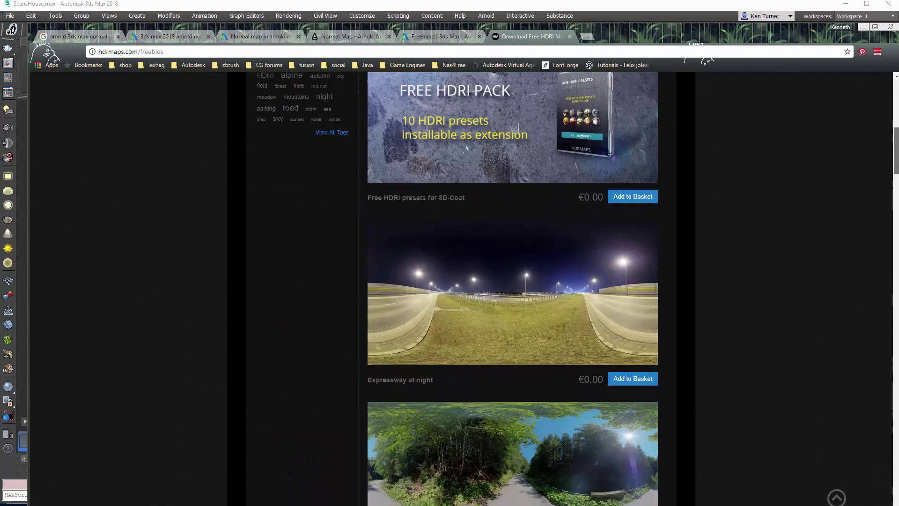
{"action": "scroll", "coordinate": [513, 288], "scroll_direction": "down", "scroll_amount": 20}
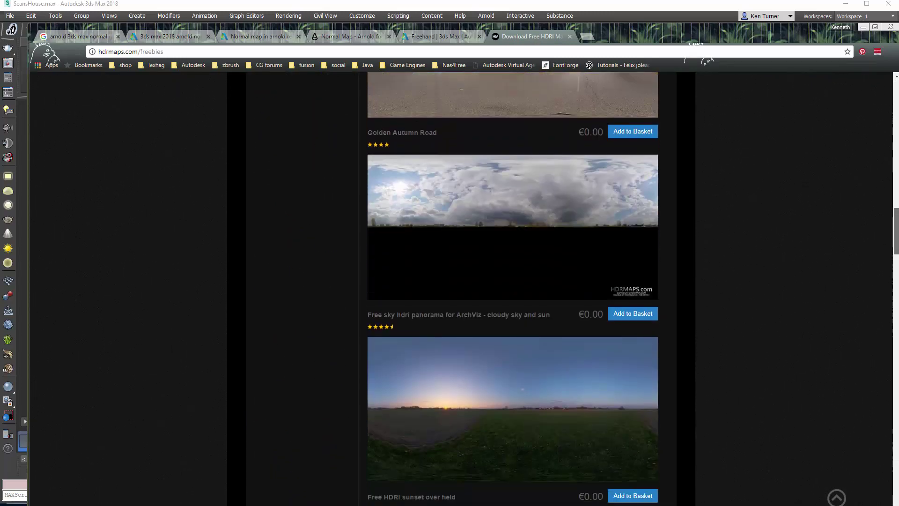
{"action": "scroll", "coordinate": [512, 289], "scroll_direction": "down", "scroll_amount": 20}
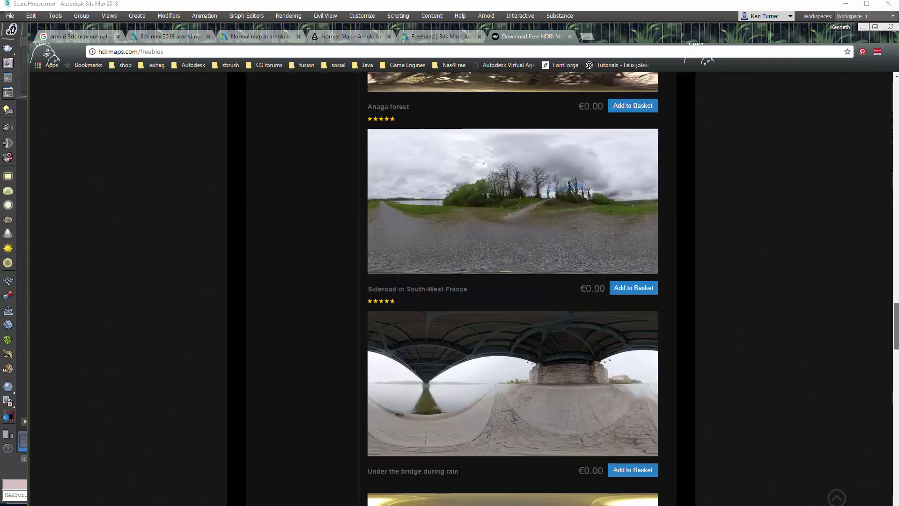
{"action": "scroll", "coordinate": [512, 288], "scroll_direction": "down", "scroll_amount": 3}
{"action": "scroll", "coordinate": [513, 288], "scroll_direction": "up", "scroll_amount": 20}
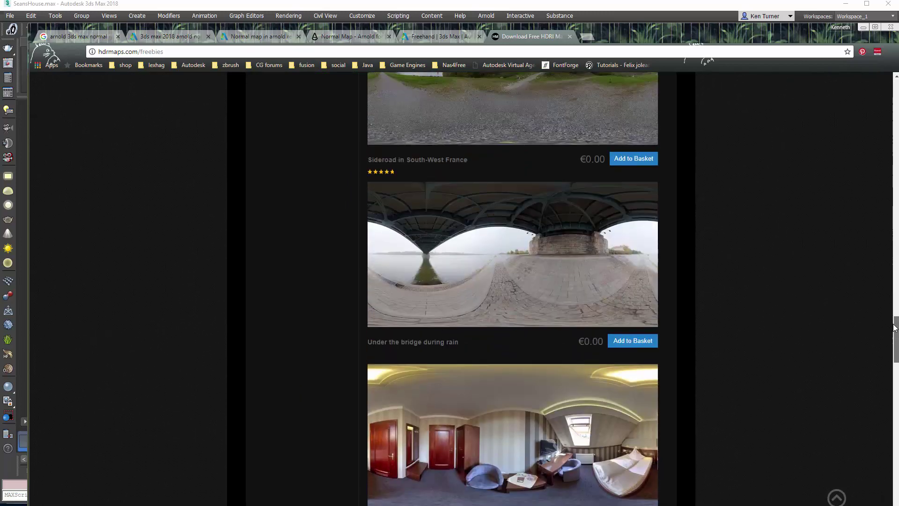
{"action": "scroll", "coordinate": [513, 288], "scroll_direction": "up", "scroll_amount": 15}
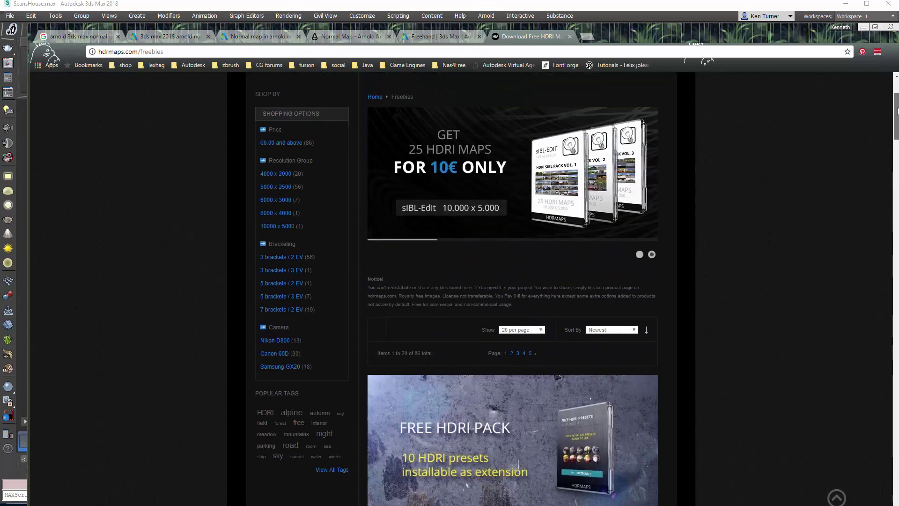
{"action": "scroll", "coordinate": [513, 289], "scroll_direction": "down", "scroll_amount": 1}
{"action": "scroll", "coordinate": [513, 288], "scroll_direction": "up", "scroll_amount": 2}
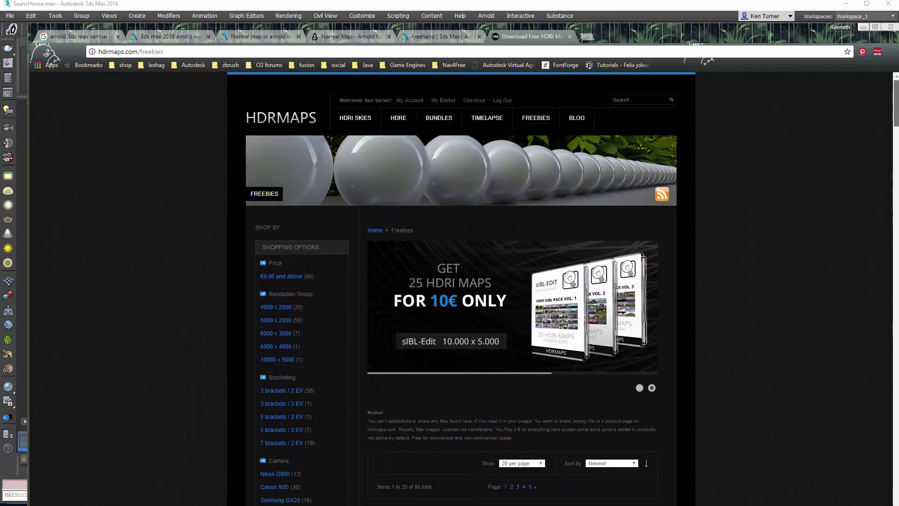
View the HDRI Skies page on hdrmaps.com, reopen the Freebies page and move the browser window out of the way.
{"action": "left_click", "coordinate": [346, 123]}
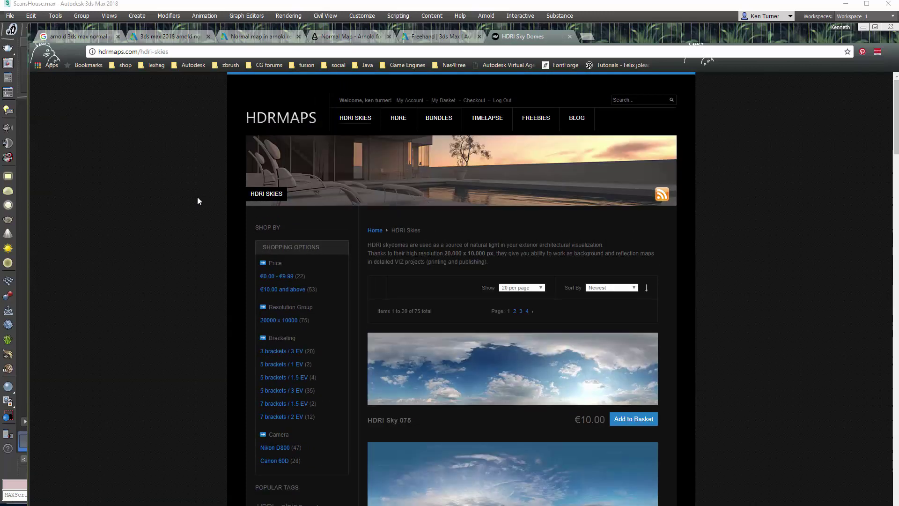
{"action": "left_click_drag", "start_coordinate": [642, 29], "coordinate": [618, 22]}
{"action": "left_click_drag", "start_coordinate": [869, 96], "coordinate": [851, 77]}
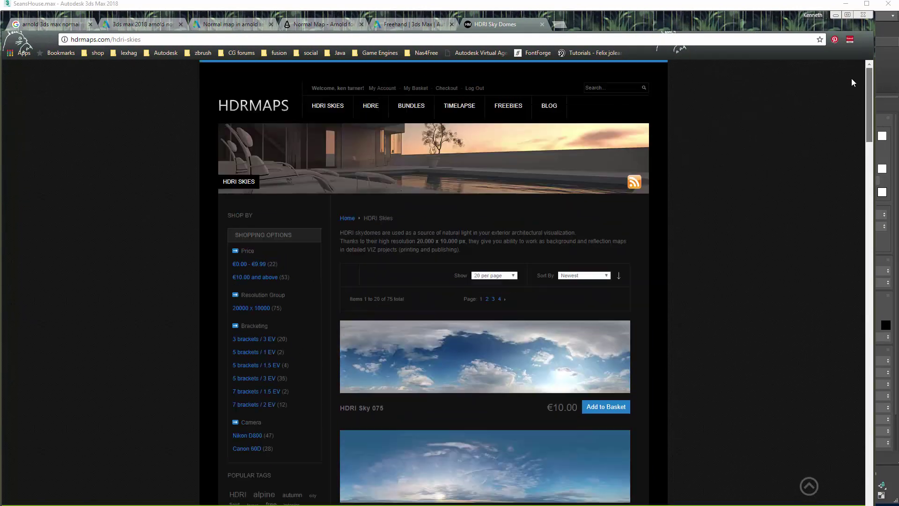
{"action": "left_click", "coordinate": [509, 107]}
{"action": "left_click_drag", "start_coordinate": [663, 22], "coordinate": [898, 23]}
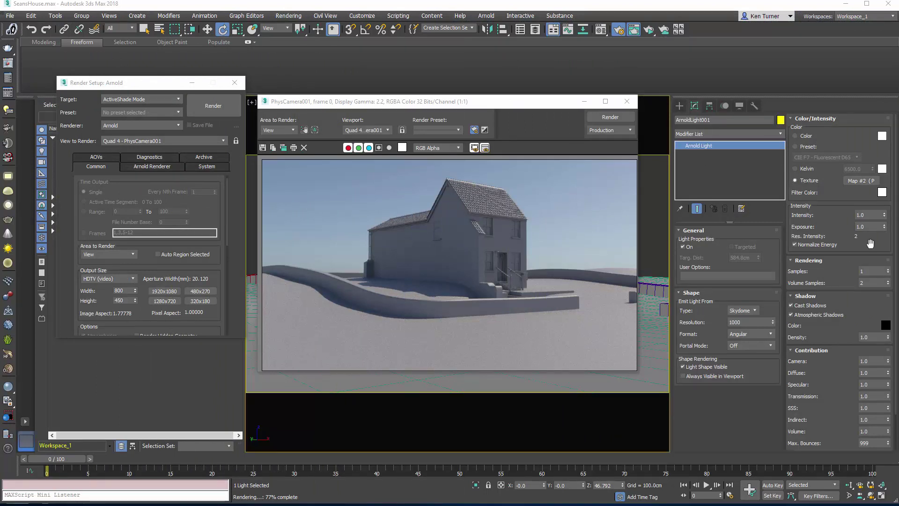
Choose a General Bitmap map to replace the Physical Sky as the skydome light's color texture.
{"action": "left_click_drag", "start_coordinate": [536, 105], "coordinate": [537, 148]}
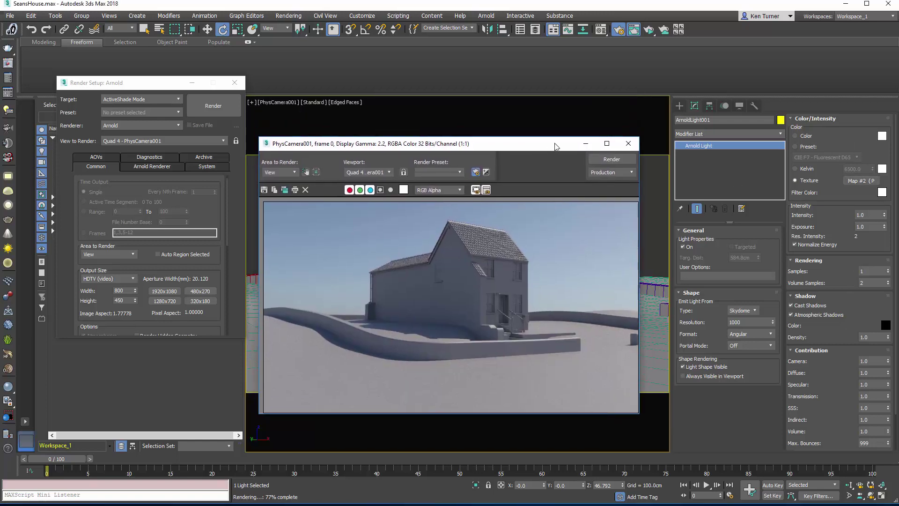
{"action": "left_click", "coordinate": [860, 181]}
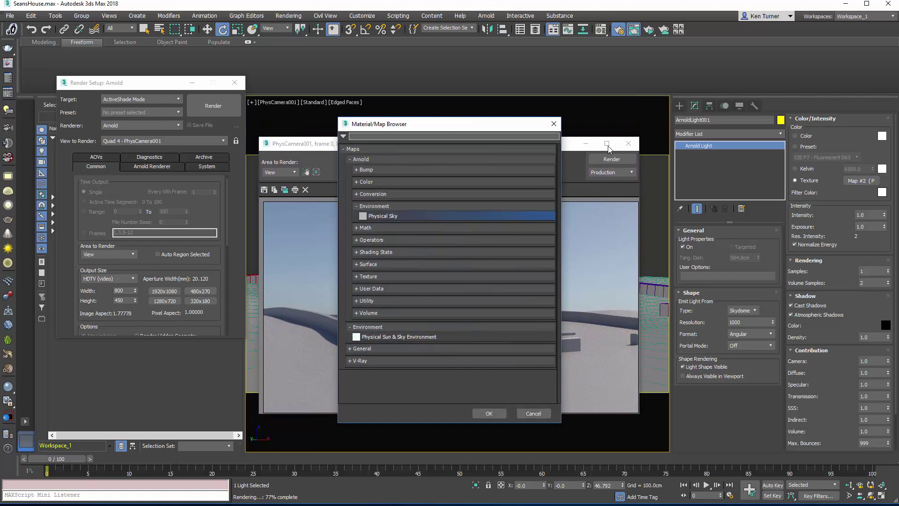
{"action": "left_click", "coordinate": [357, 206]}
{"action": "left_click", "coordinate": [348, 160]}
{"action": "left_click", "coordinate": [362, 193]}
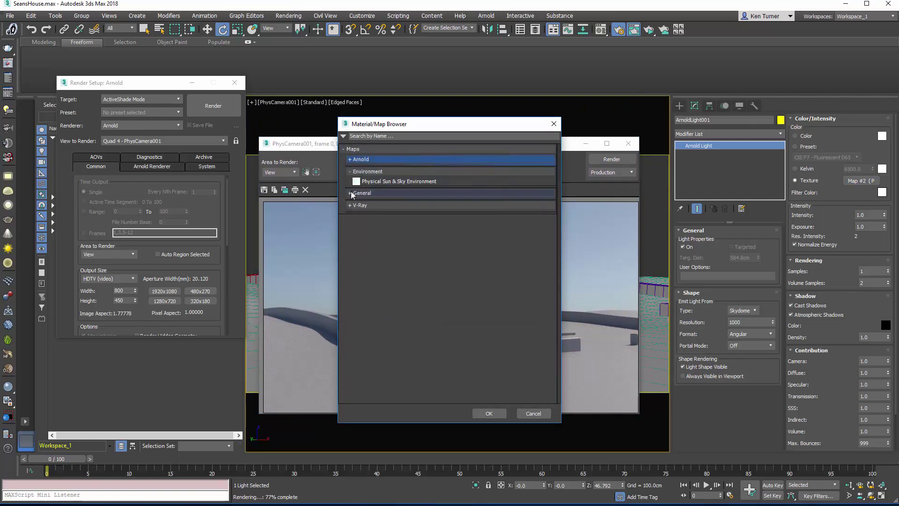
{"action": "double_click", "coordinate": [382, 202]}
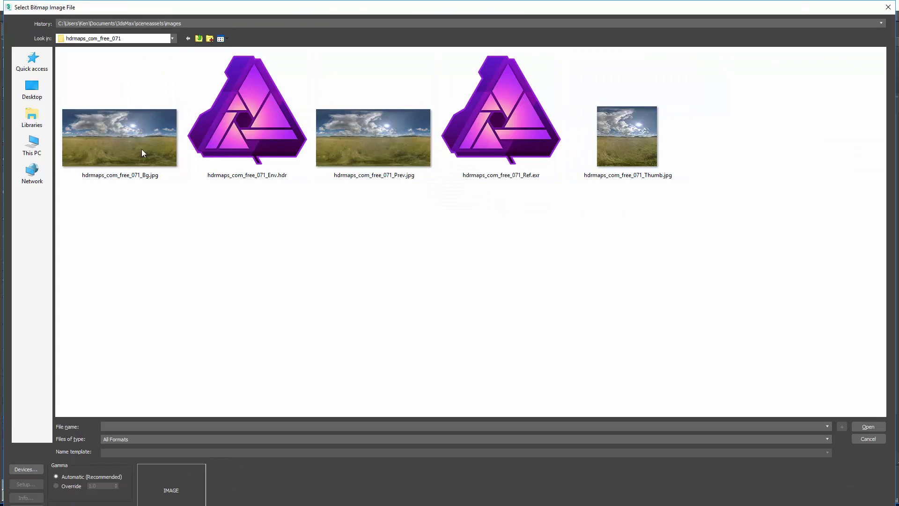
Preview the images in the hdrmaps_com_free_071 folder and load hdrmaps_com_free_071_Env.hdr with Real Pixels (32 bpp) storage.
{"action": "left_click", "coordinate": [145, 177]}
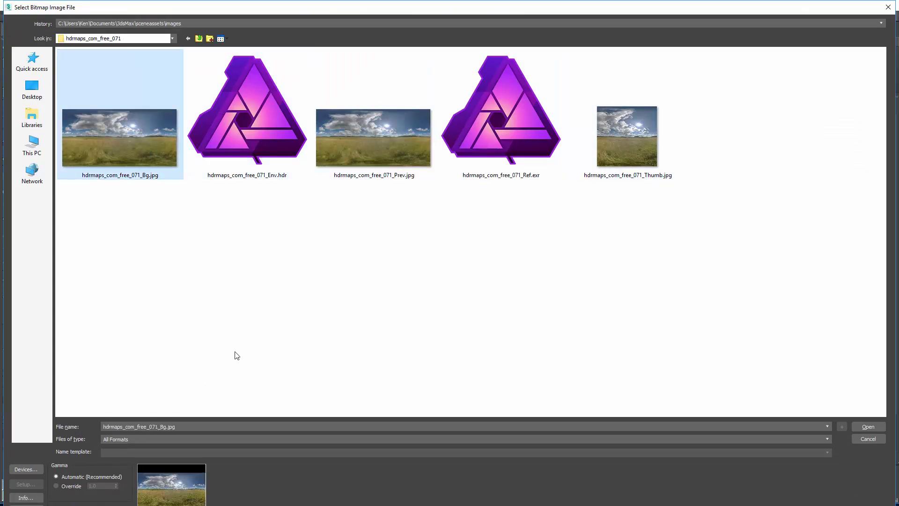
{"action": "left_click", "coordinate": [367, 154]}
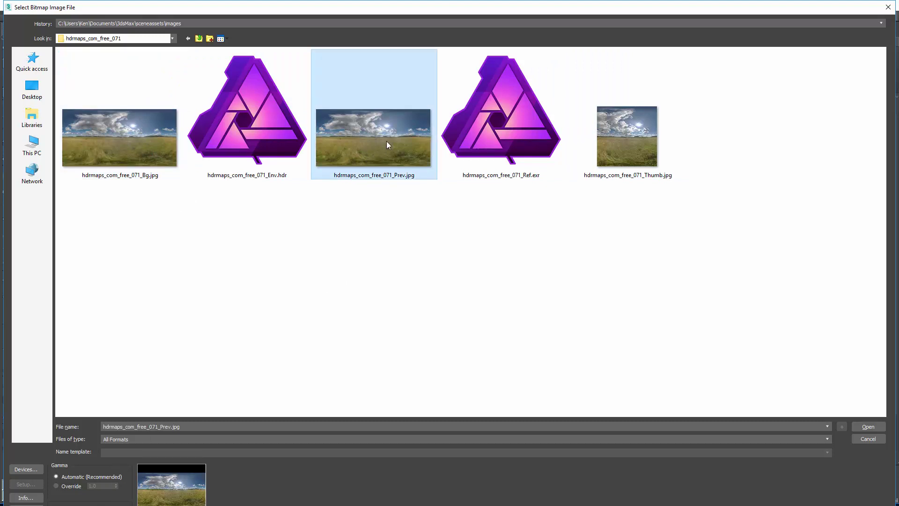
{"action": "left_click", "coordinate": [272, 131]}
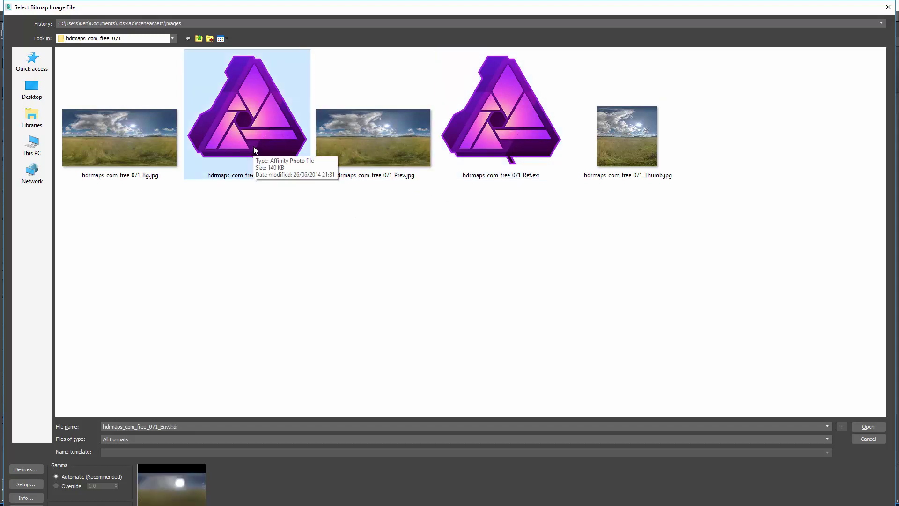
{"action": "left_click", "coordinate": [523, 142]}
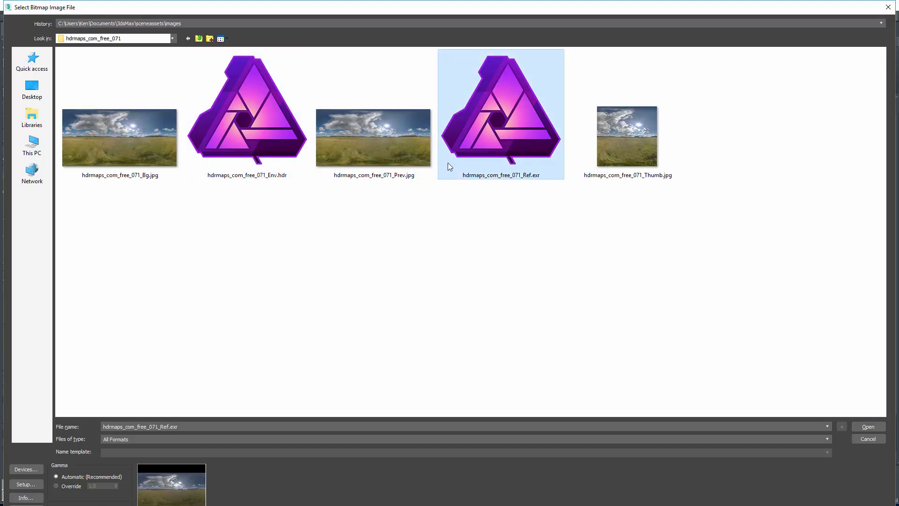
{"action": "left_click", "coordinate": [273, 129]}
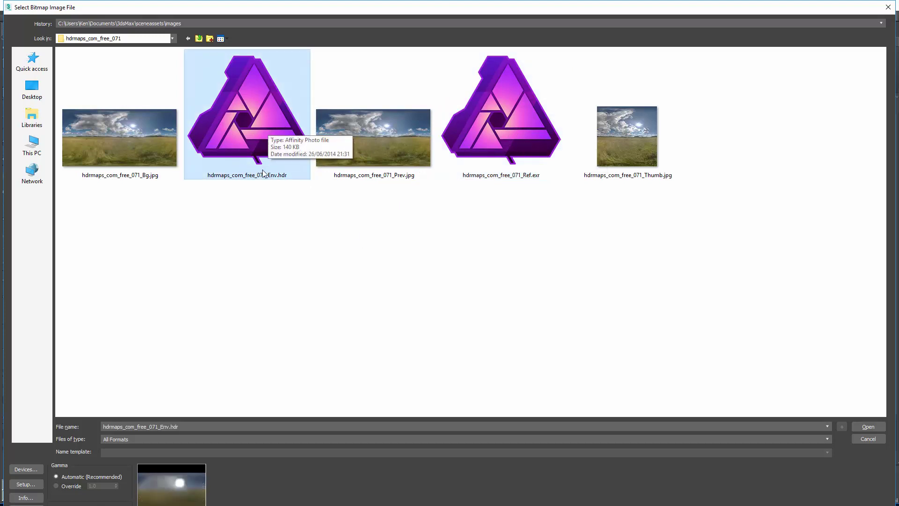
{"action": "left_click", "coordinate": [866, 426]}
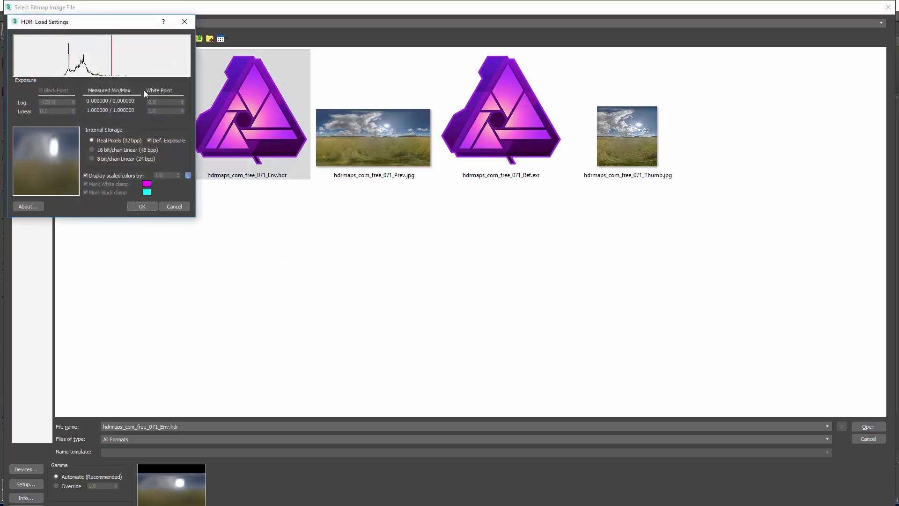
{"action": "left_click_drag", "start_coordinate": [118, 26], "coordinate": [321, 30]}
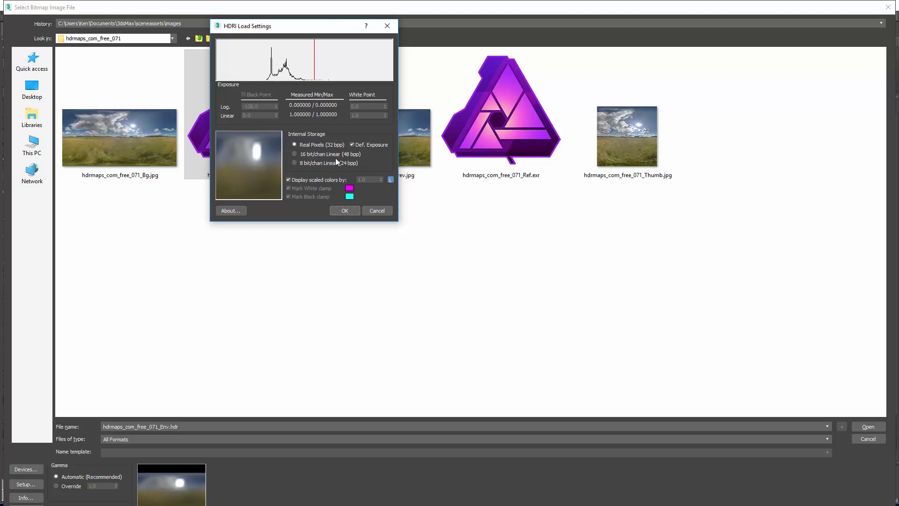
{"action": "left_click", "coordinate": [349, 213]}
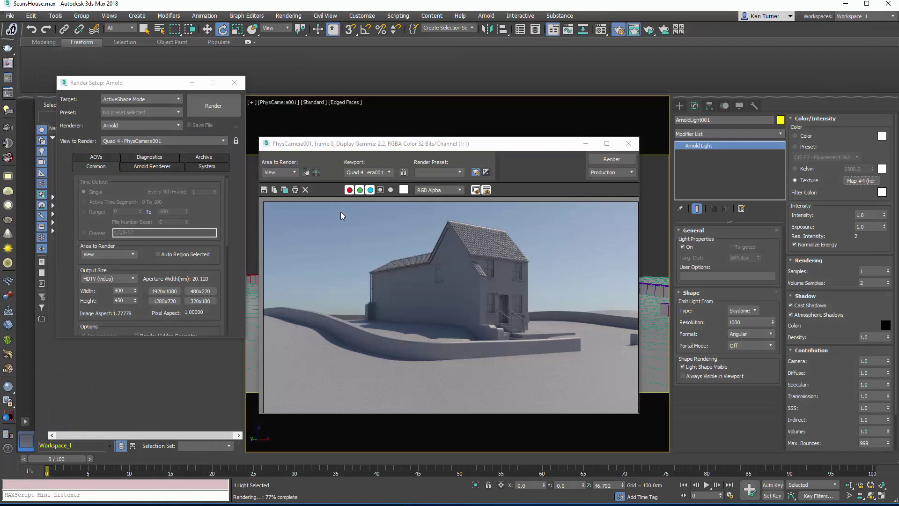
Set the skydome light's format to LatLong and render the camera view.
{"action": "left_click_drag", "start_coordinate": [517, 143], "coordinate": [361, 126]}
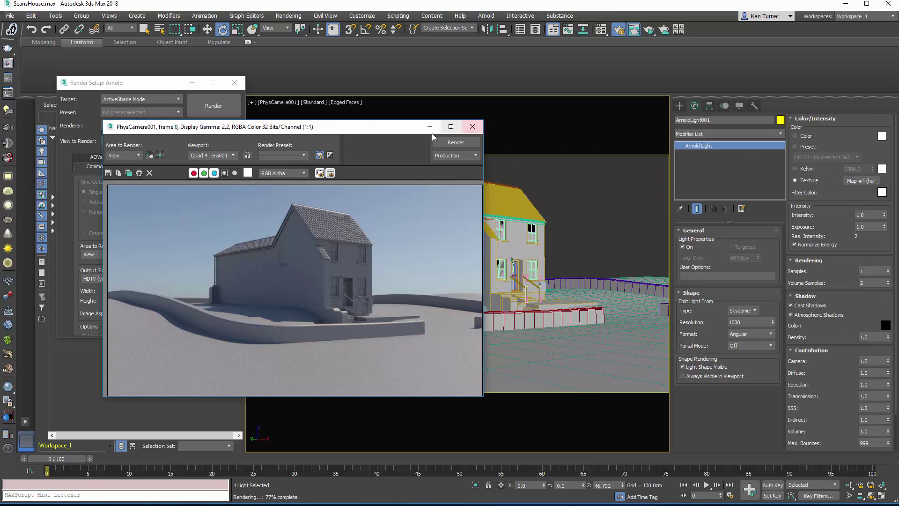
{"action": "left_click_drag", "start_coordinate": [398, 127], "coordinate": [440, 120]}
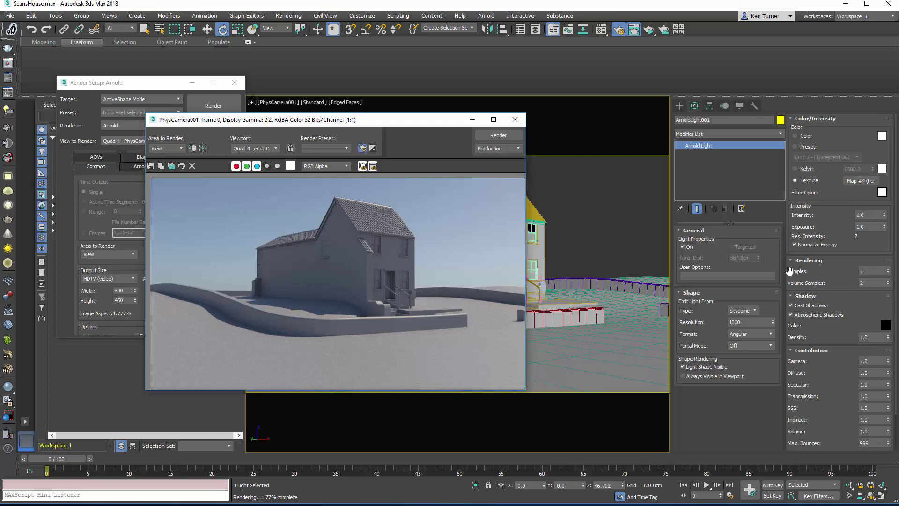
{"action": "left_click", "coordinate": [754, 334]}
{"action": "left_click", "coordinate": [755, 333]}
{"action": "left_click", "coordinate": [744, 360]}
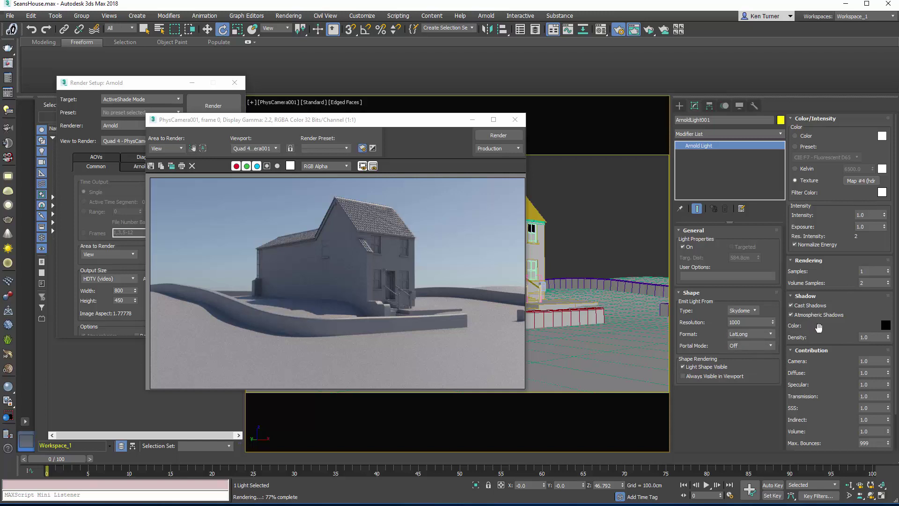
{"action": "left_click", "coordinate": [510, 135]}
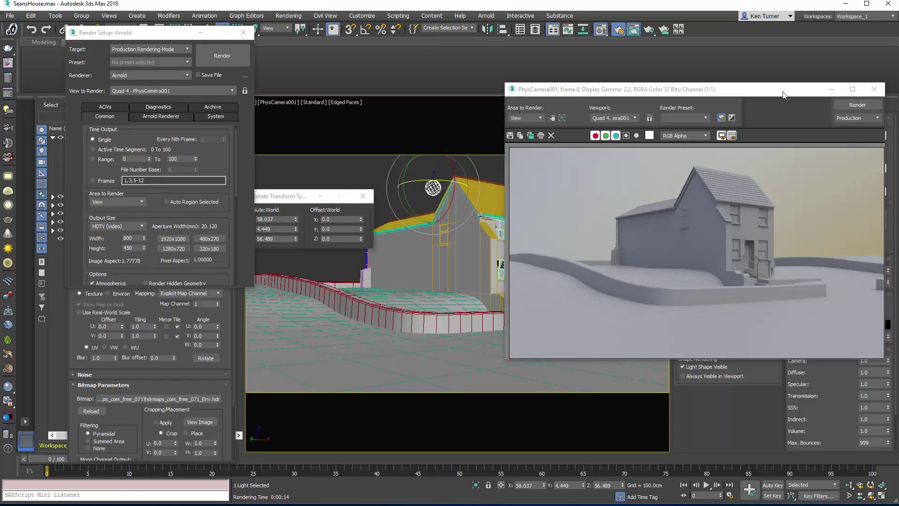
Set the skydome light's absolute world rotation to X 90, Y 0 and Z 0, and close the rotation type-in.
{"action": "left_click_drag", "start_coordinate": [786, 96], "coordinate": [722, 102]}
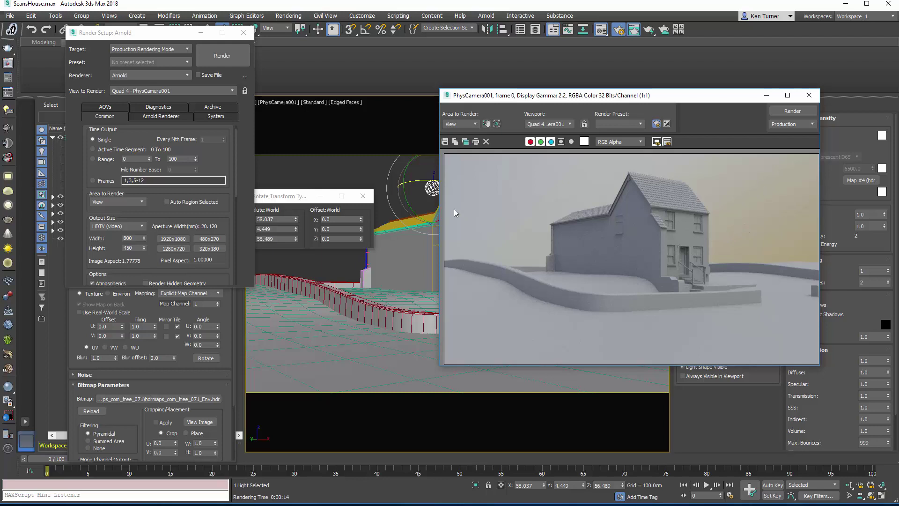
{"action": "left_click_drag", "start_coordinate": [604, 98], "coordinate": [560, 115]}
{"action": "left_click_drag", "start_coordinate": [307, 196], "coordinate": [290, 206]}
{"action": "type", "text": "90"}
{"action": "key", "text": "Tab"}
{"action": "type", "text": "0"}
{"action": "key", "text": "Tab"}
{"action": "type", "text": "0"}
{"action": "key", "text": "Tab"}
{"action": "left_click_drag", "start_coordinate": [332, 179], "coordinate": [286, 178]}
{"action": "left_click_drag", "start_coordinate": [480, 118], "coordinate": [512, 120]}
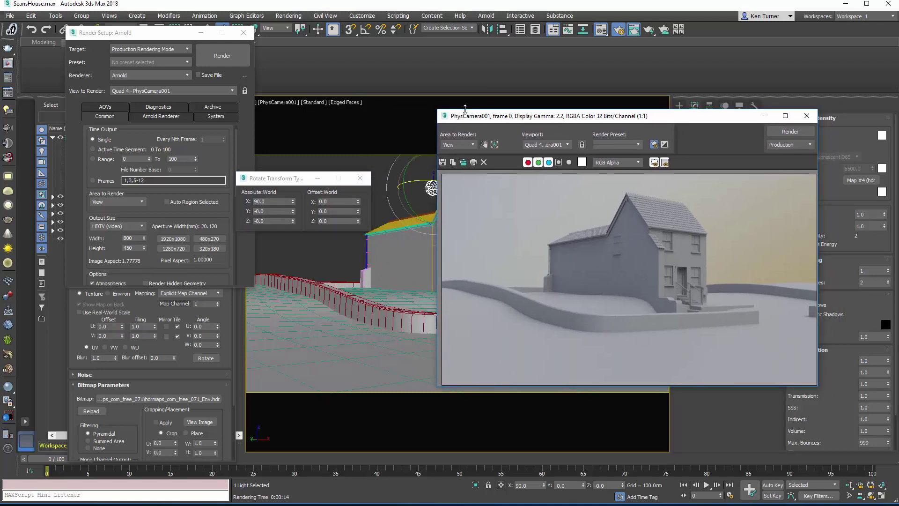
{"action": "left_click_drag", "start_coordinate": [282, 182], "coordinate": [297, 173]}
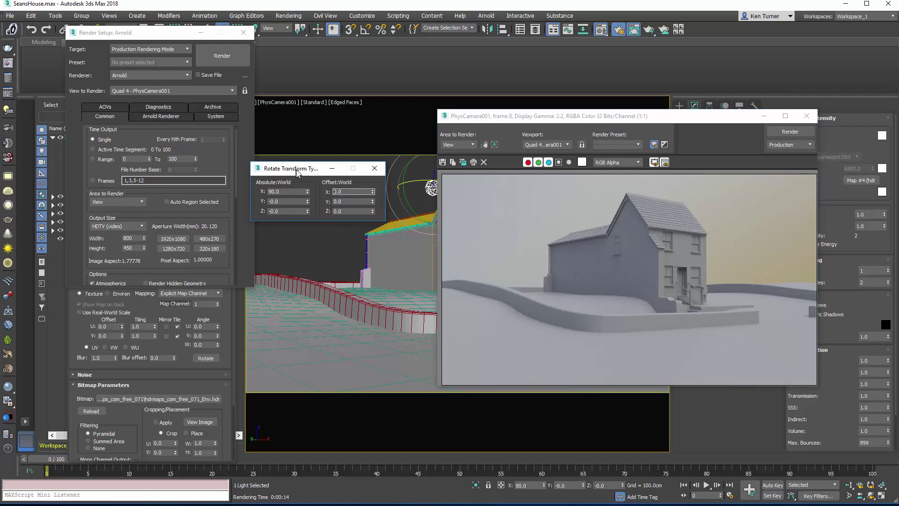
{"action": "left_click", "coordinate": [375, 168]}
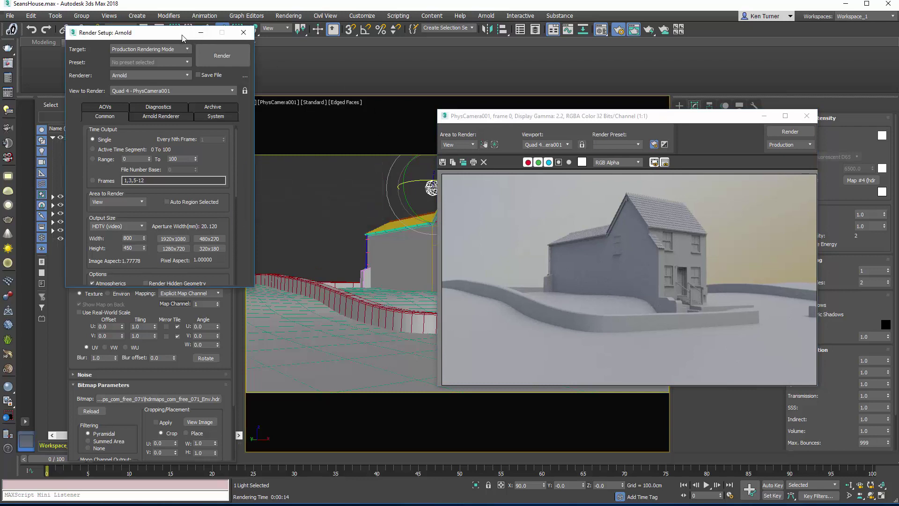
Recheck the skydome light's rotation values and render the camera view again with the HDR image.
{"action": "left_click_drag", "start_coordinate": [199, 36], "coordinate": [188, 71]}
{"action": "right_click", "coordinate": [222, 30]}
{"action": "left_click_drag", "start_coordinate": [299, 169], "coordinate": [254, 167]}
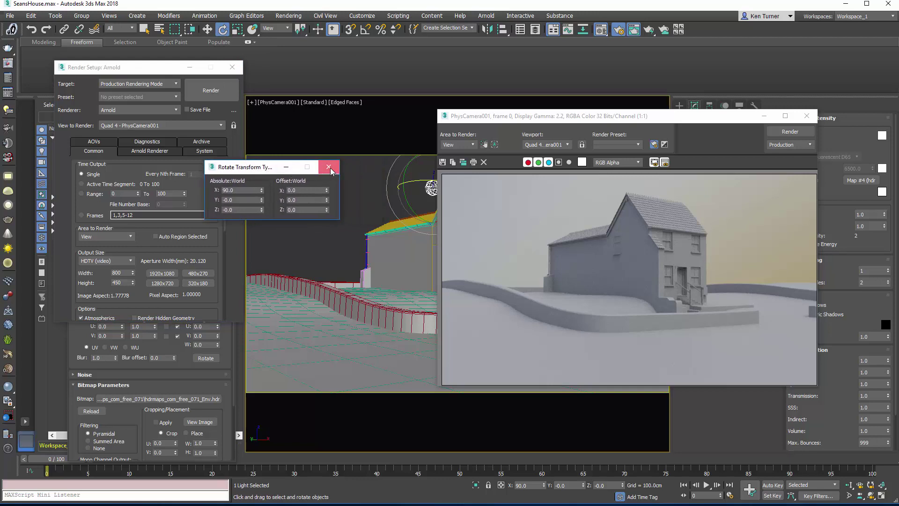
{"action": "left_click", "coordinate": [330, 168]}
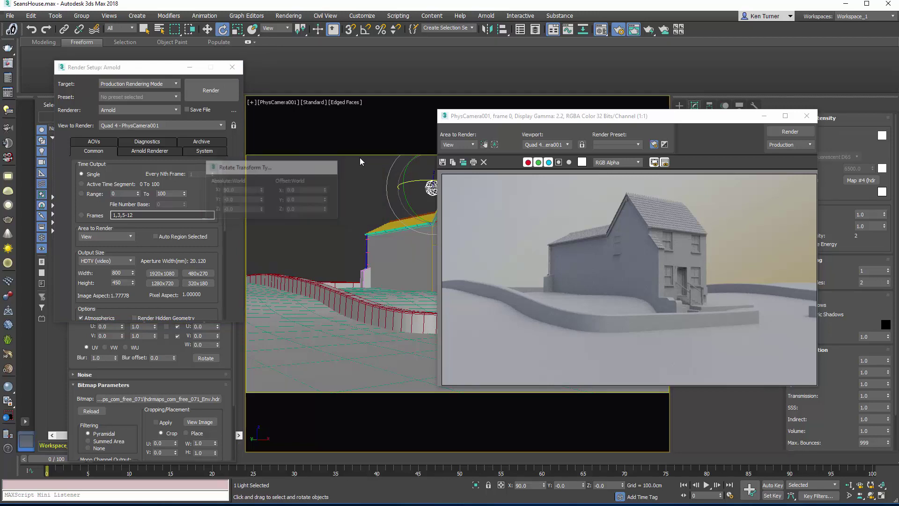
{"action": "left_click_drag", "start_coordinate": [717, 116], "coordinate": [586, 137]}
{"action": "left_click", "coordinate": [658, 141]}
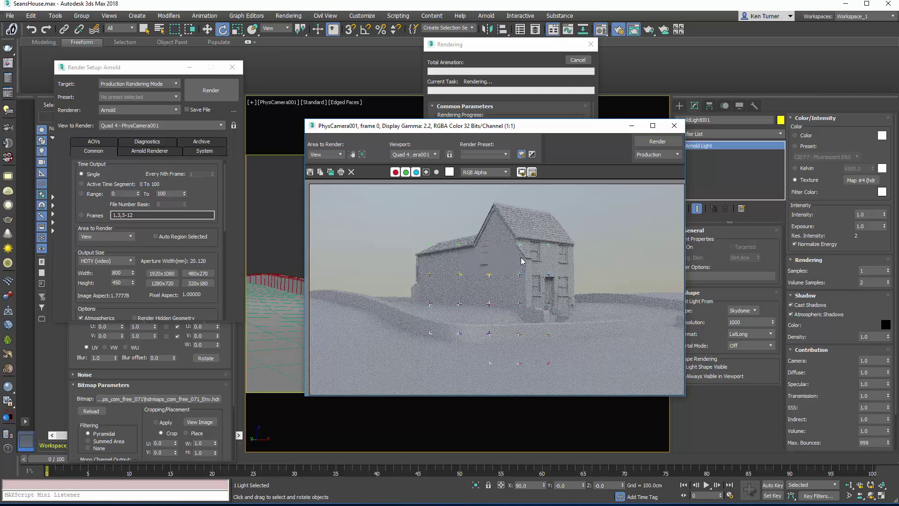
Cancel the running render and set the render target to ActiveShade Mode.
{"action": "left_click", "coordinate": [585, 71]}
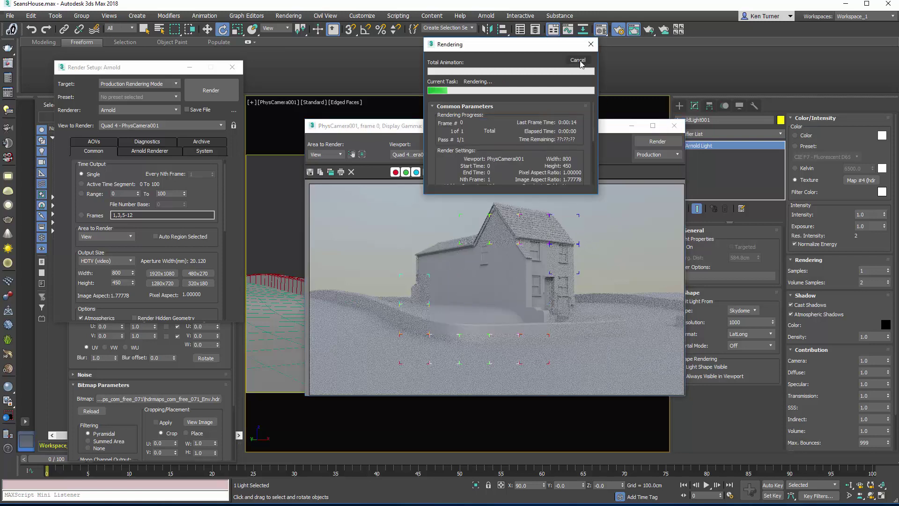
{"action": "left_click", "coordinate": [609, 127]}
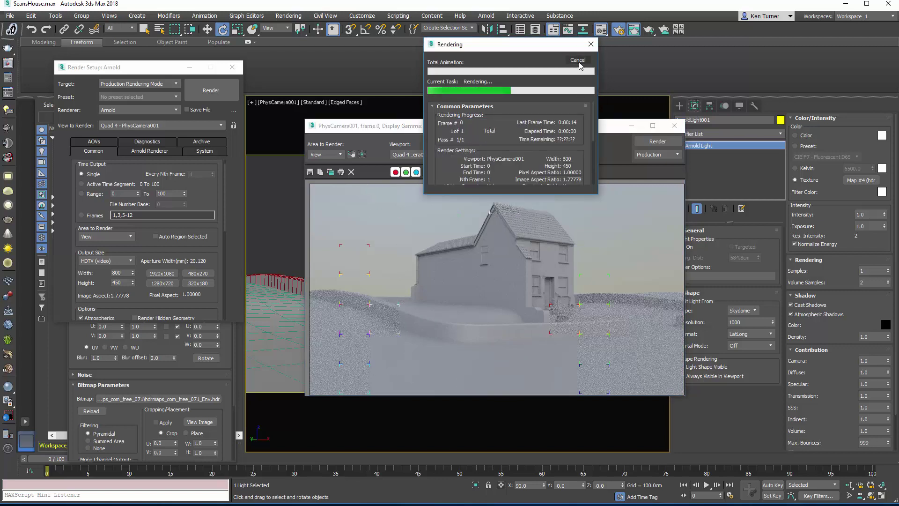
{"action": "left_click_drag", "start_coordinate": [604, 125], "coordinate": [638, 114]}
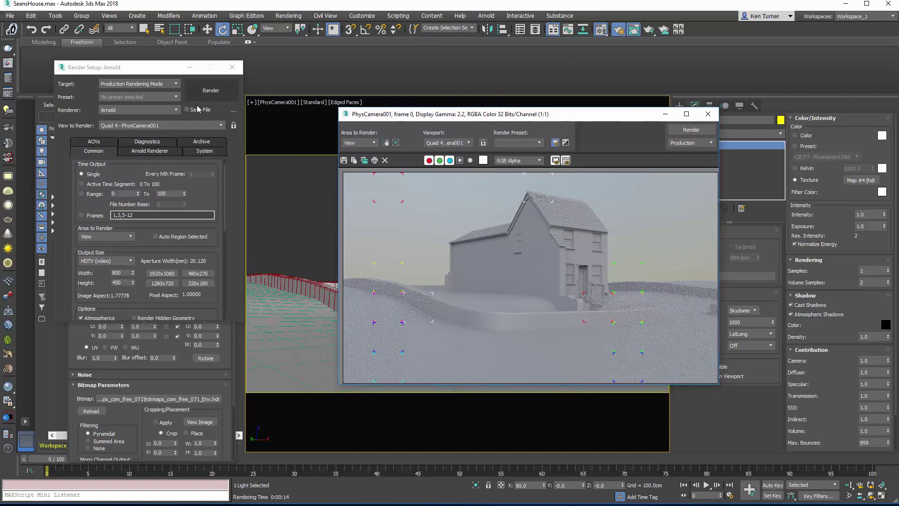
{"action": "left_click", "coordinate": [154, 84]}
{"action": "left_click", "coordinate": [136, 110]}
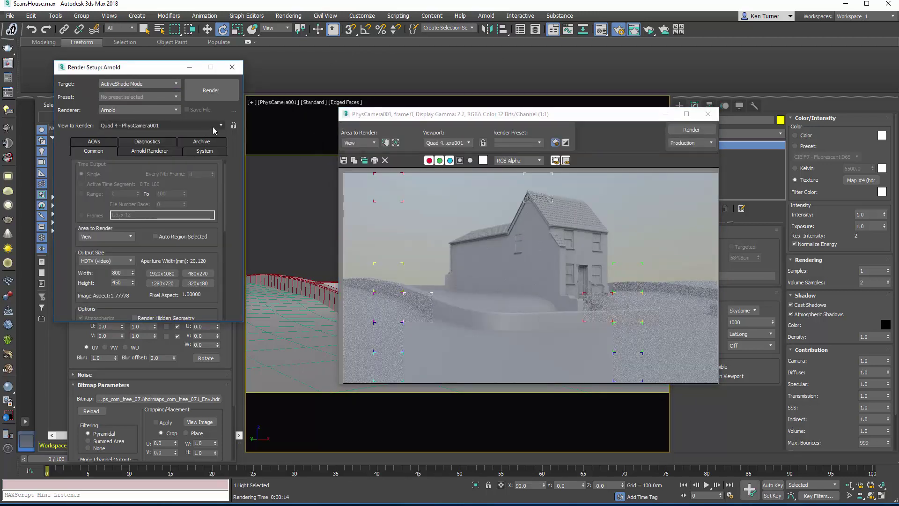
Close the rendered frame window and start an ActiveShade render of the PhysCamera001 view.
{"action": "left_click", "coordinate": [408, 114]}
{"action": "left_click_drag", "start_coordinate": [409, 114], "coordinate": [482, 105]}
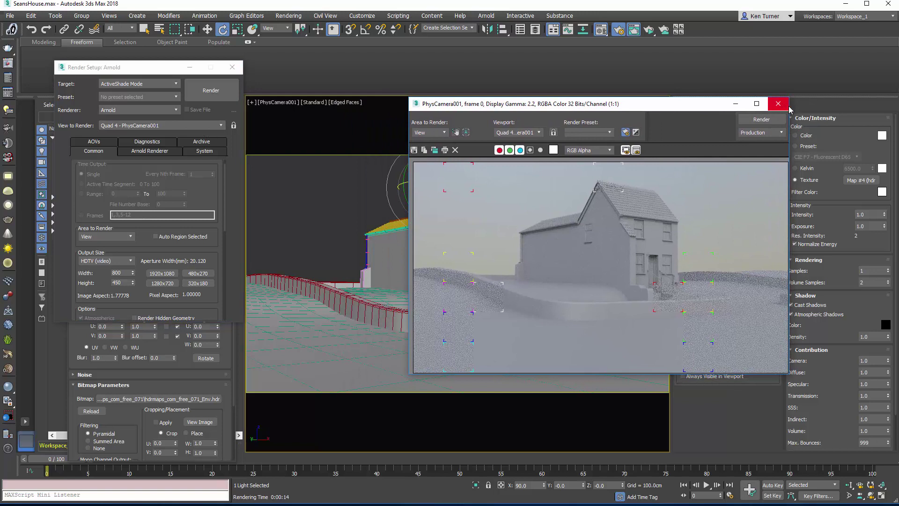
{"action": "left_click", "coordinate": [775, 104]}
{"action": "left_click", "coordinate": [210, 89]}
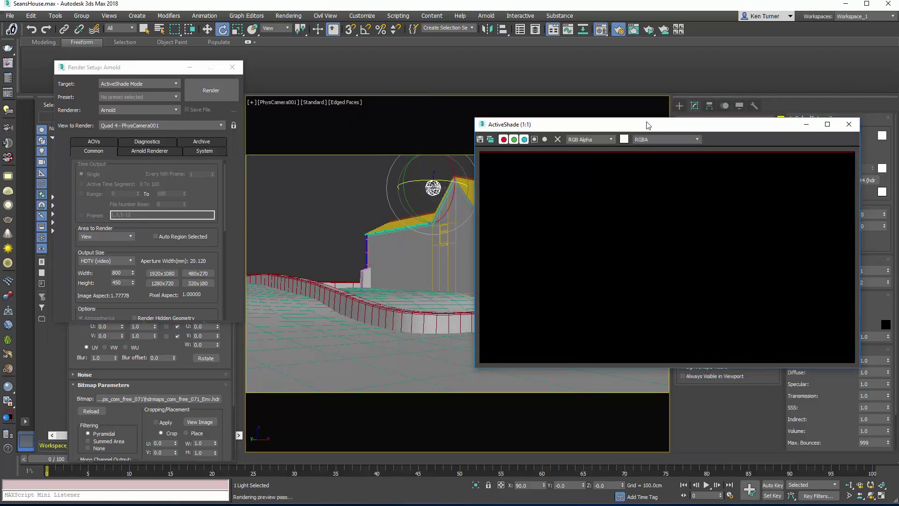
Rotate the skydome light about 25.4 degrees around Z with the ActiveShade preview running.
{"action": "left_click_drag", "start_coordinate": [644, 125], "coordinate": [656, 111]}
{"action": "left_click", "coordinate": [436, 179]}
{"action": "left_click_drag", "start_coordinate": [424, 179], "coordinate": [356, 118]}
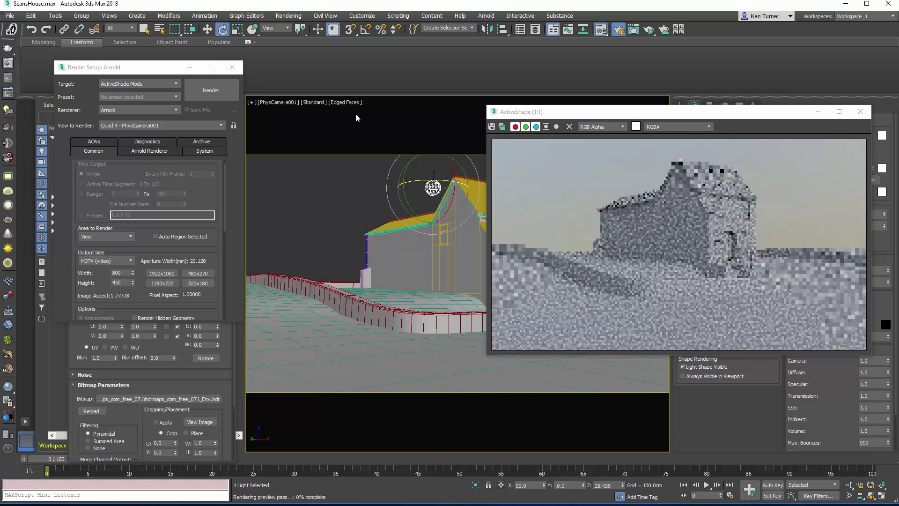
Put away the render setup and switch the HDR map's coordinates to Environ with Spherical Environment mapping.
{"action": "left_click", "coordinate": [195, 69]}
{"action": "left_click_drag", "start_coordinate": [150, 125], "coordinate": [168, 80]}
{"action": "left_click_drag", "start_coordinate": [648, 111], "coordinate": [606, 85]}
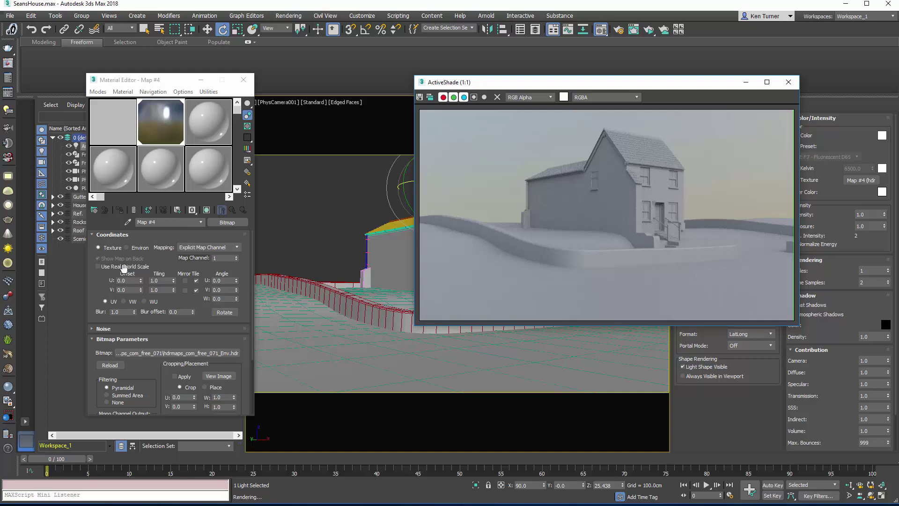
{"action": "left_click", "coordinate": [127, 247]}
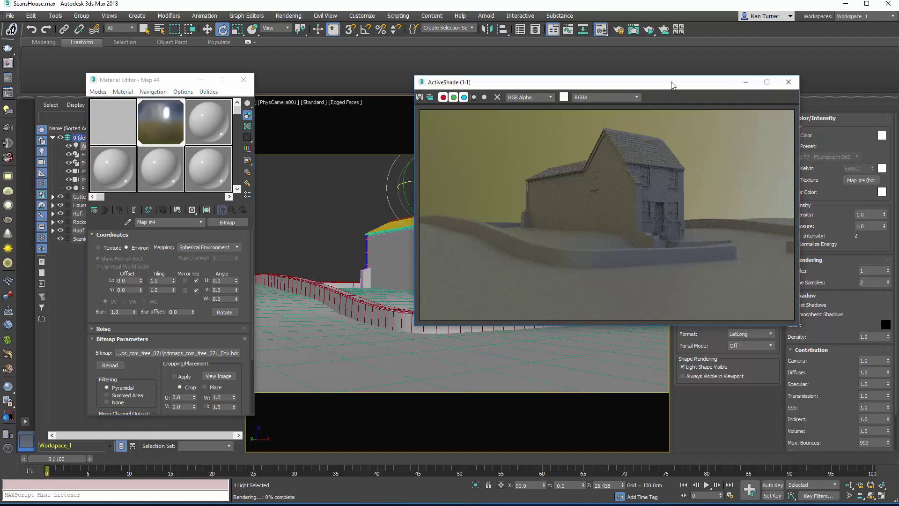
Try the Mirrored Ball format on the skydome light, then set its format to Angular and check the ActiveShade preview.
{"action": "double_click", "coordinate": [613, 84]}
{"action": "left_click", "coordinate": [866, 6]}
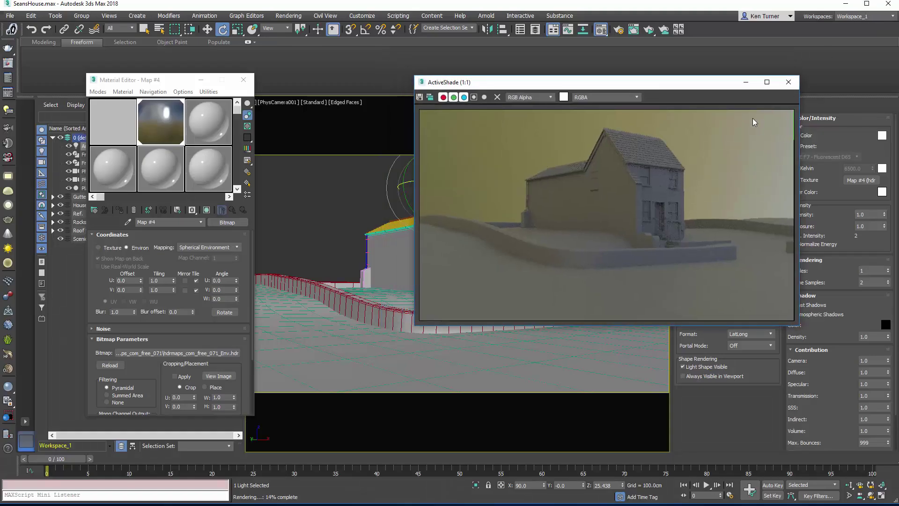
{"action": "left_click_drag", "start_coordinate": [710, 84], "coordinate": [297, 110]}
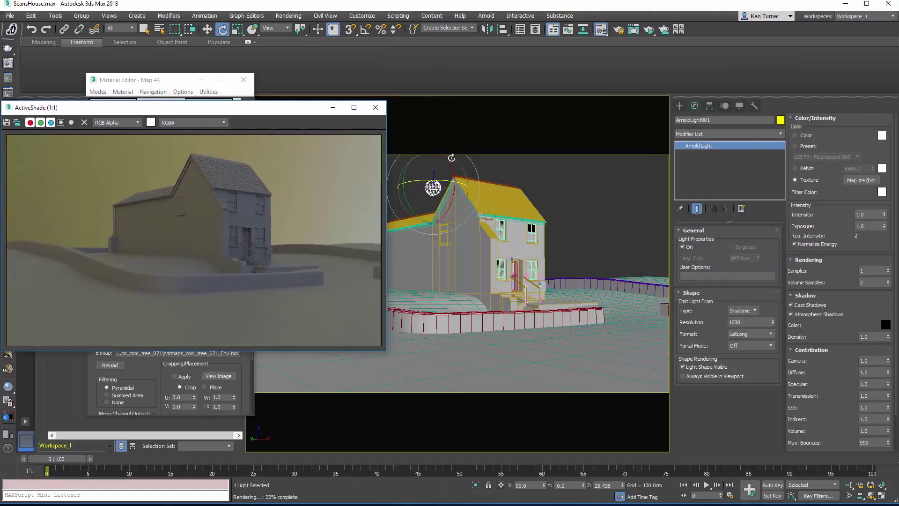
{"action": "left_click", "coordinate": [760, 332]}
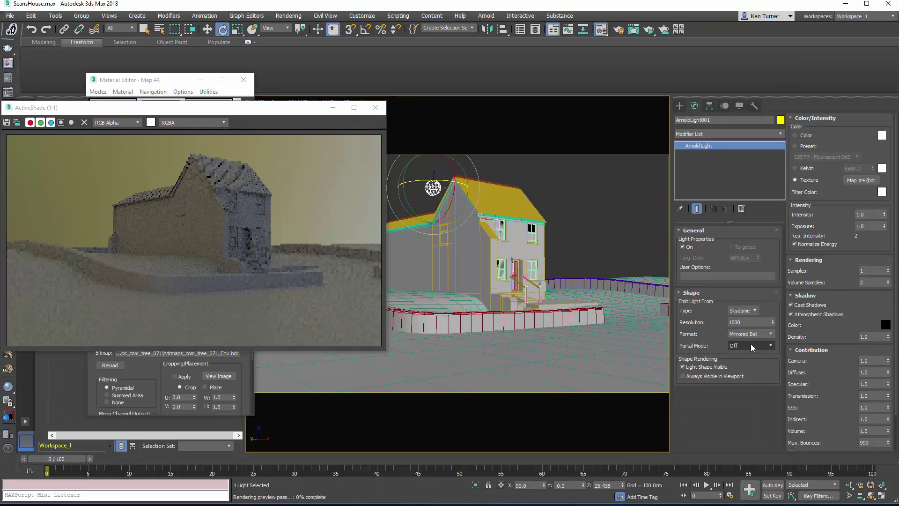
{"action": "left_click", "coordinate": [749, 335]}
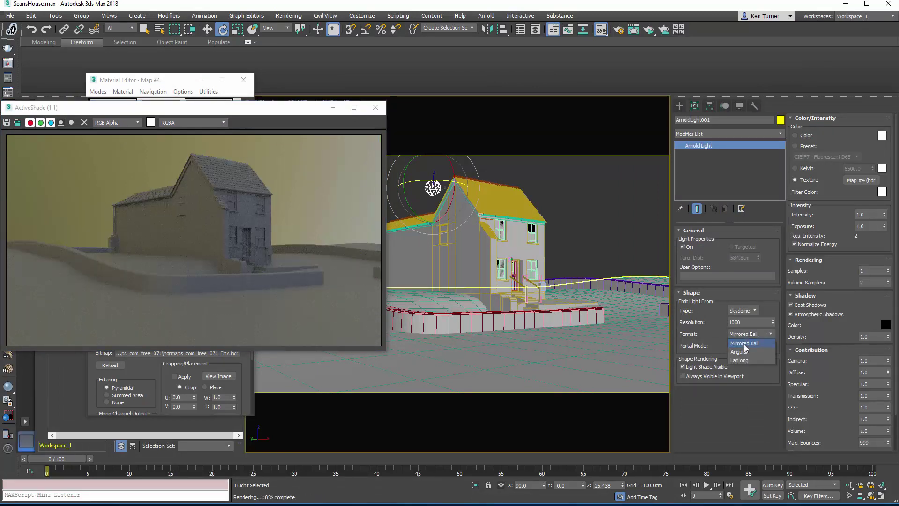
{"action": "left_click", "coordinate": [744, 352]}
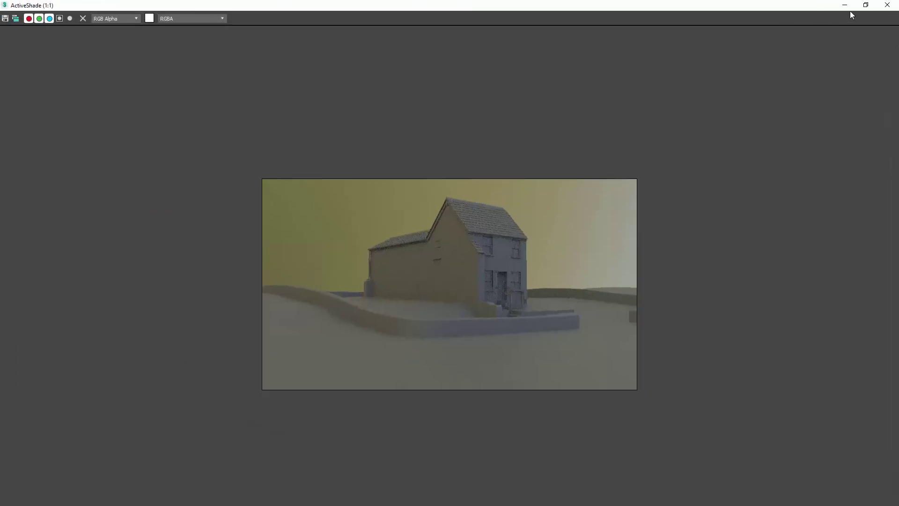
{"action": "left_click", "coordinate": [865, 5]}
{"action": "left_click_drag", "start_coordinate": [214, 98], "coordinate": [717, 88]}
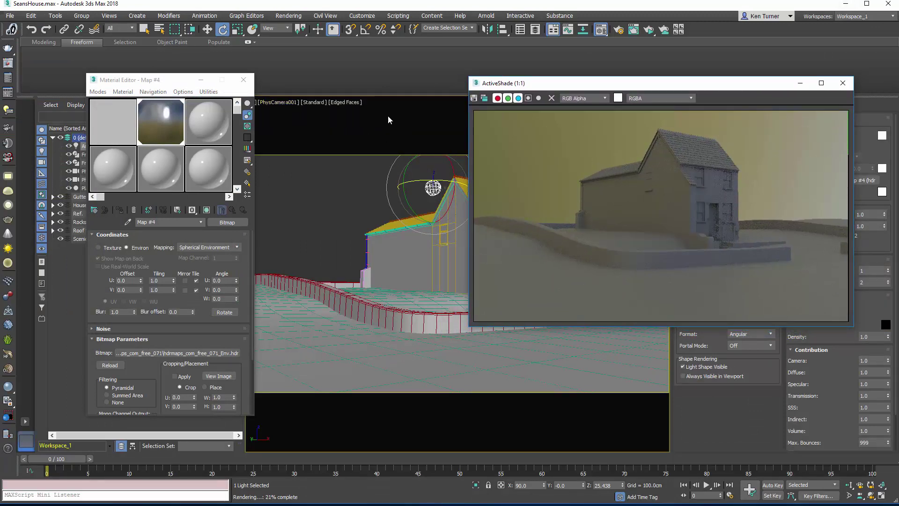
Set the skydome light's absolute world rotation to 0 on X and Z.
{"action": "right_click", "coordinate": [222, 29]}
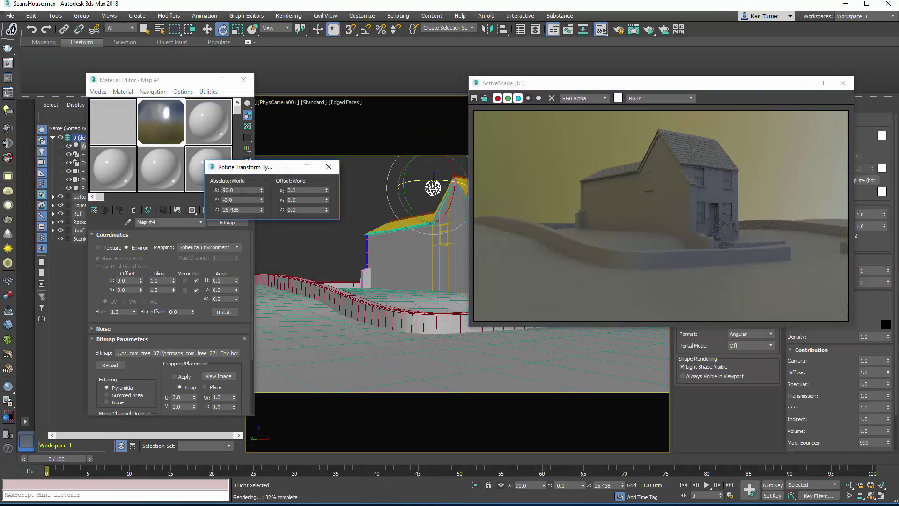
{"action": "type", "text": "0"}
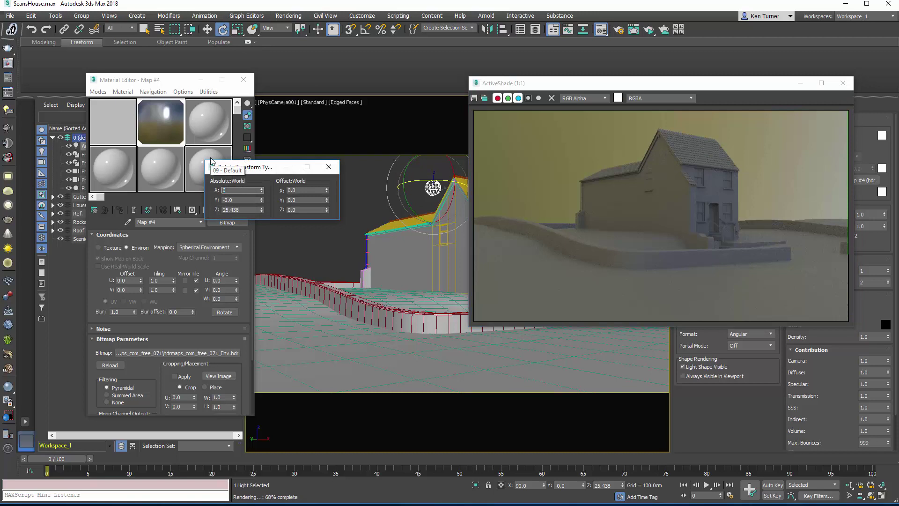
{"action": "key", "text": "Tab"}
{"action": "key", "text": "Tab"}
{"action": "type", "text": "0"}
{"action": "key", "text": "Tab"}
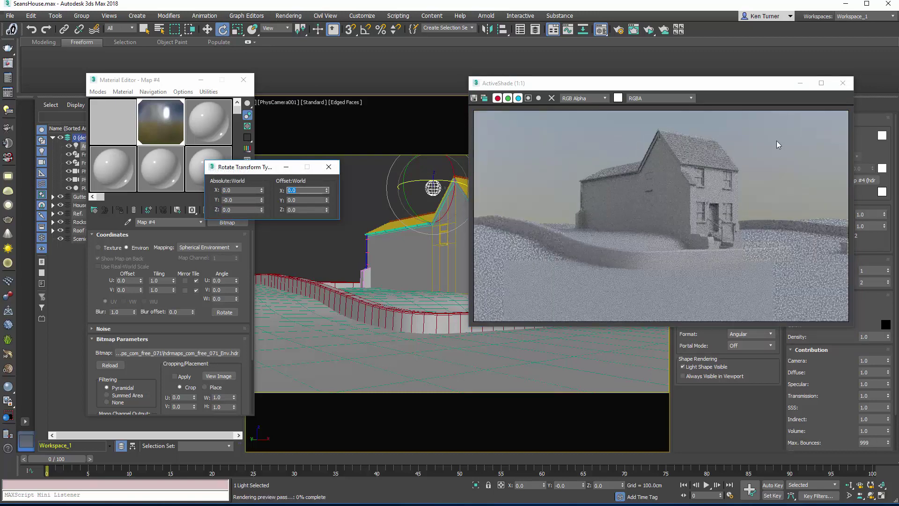
Rotate the skydome light to about 74.2 degrees around Z, inspect the ActiveShade preview and close it.
{"action": "left_click_drag", "start_coordinate": [424, 181], "coordinate": [651, 150]}
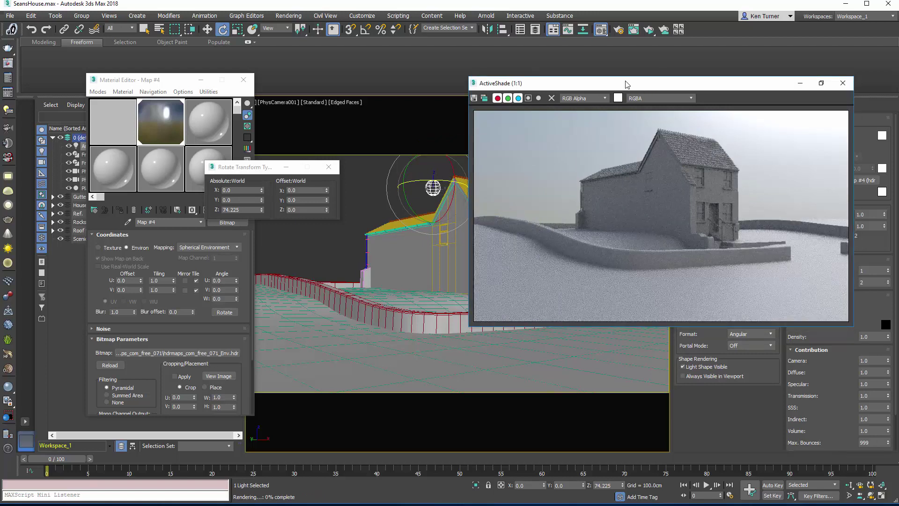
{"action": "double_click", "coordinate": [597, 89]}
{"action": "left_click", "coordinate": [864, 6]}
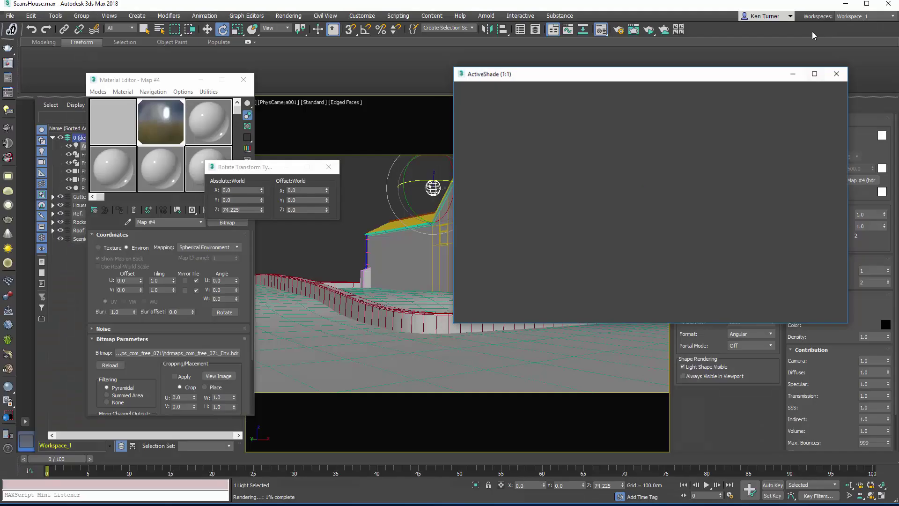
{"action": "left_click_drag", "start_coordinate": [699, 87], "coordinate": [367, 133]}
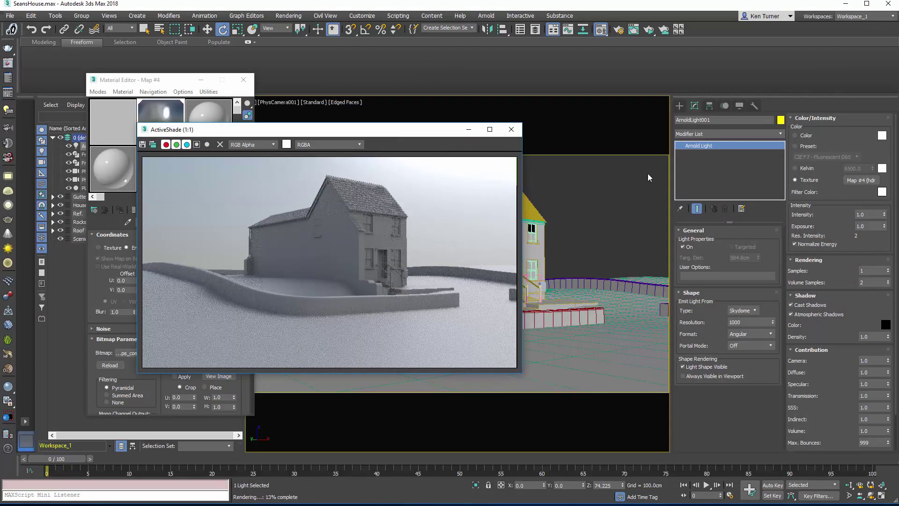
{"action": "left_click", "coordinate": [510, 129]}
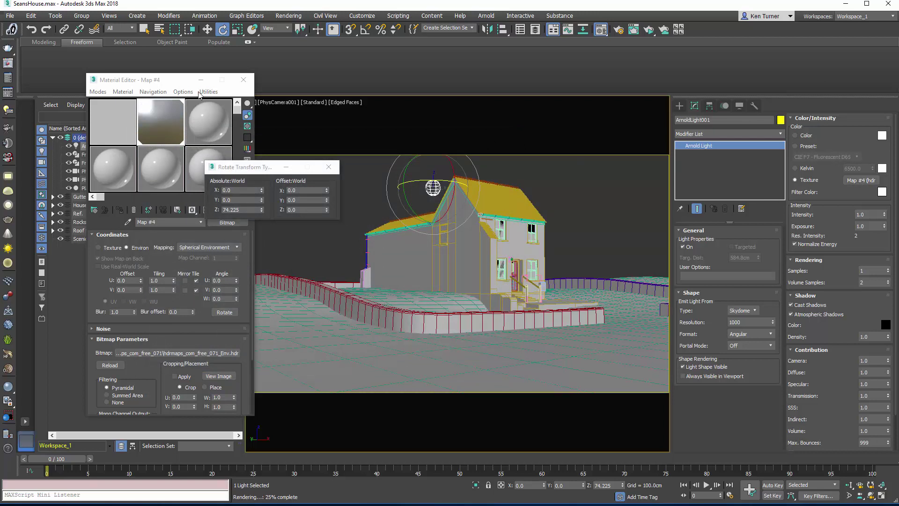
Replace Map #4's bitmap with hdrmaps_com_free_071_Ref.exr, accepting the default OpenEXR configuration.
{"action": "left_click_drag", "start_coordinate": [170, 85], "coordinate": [280, 79]}
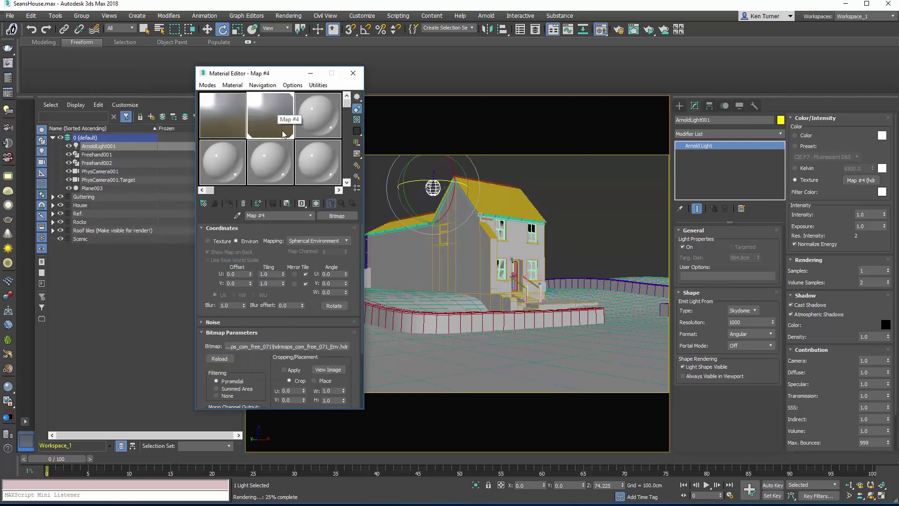
{"action": "left_click", "coordinate": [309, 347]}
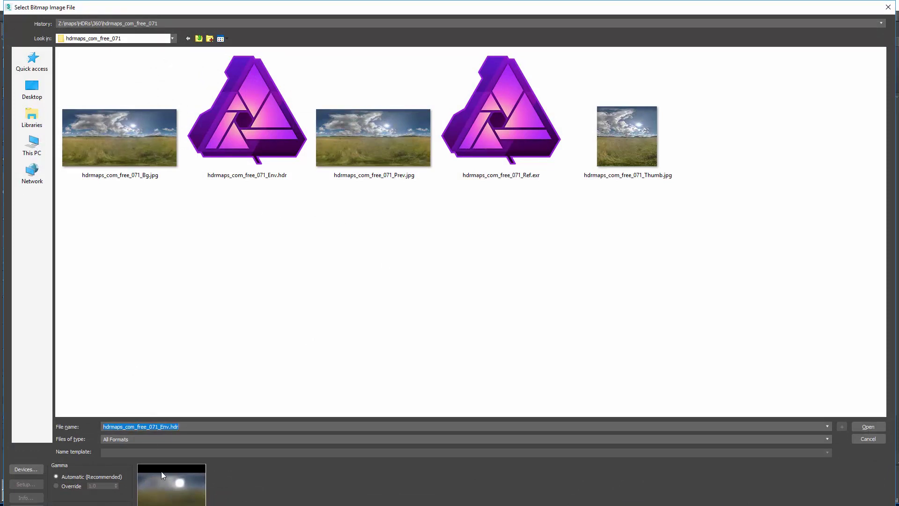
{"action": "left_click", "coordinate": [496, 135]}
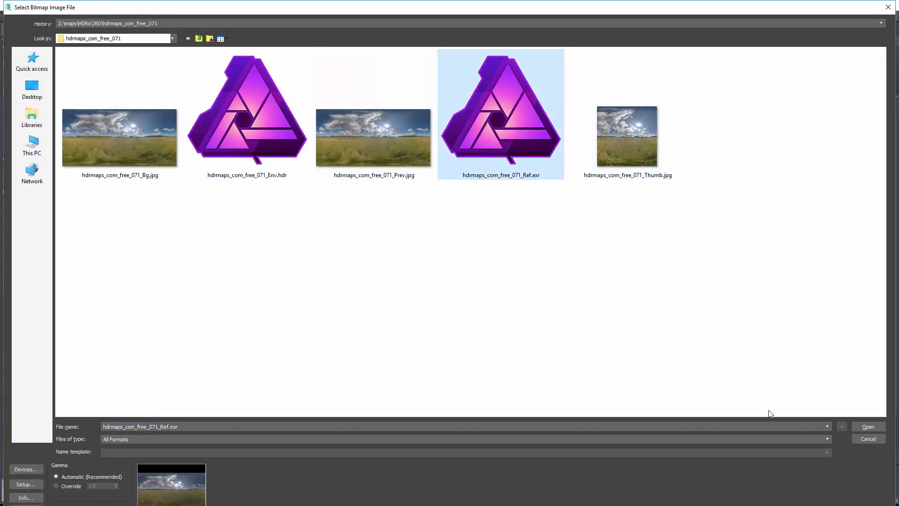
{"action": "left_click", "coordinate": [866, 427]}
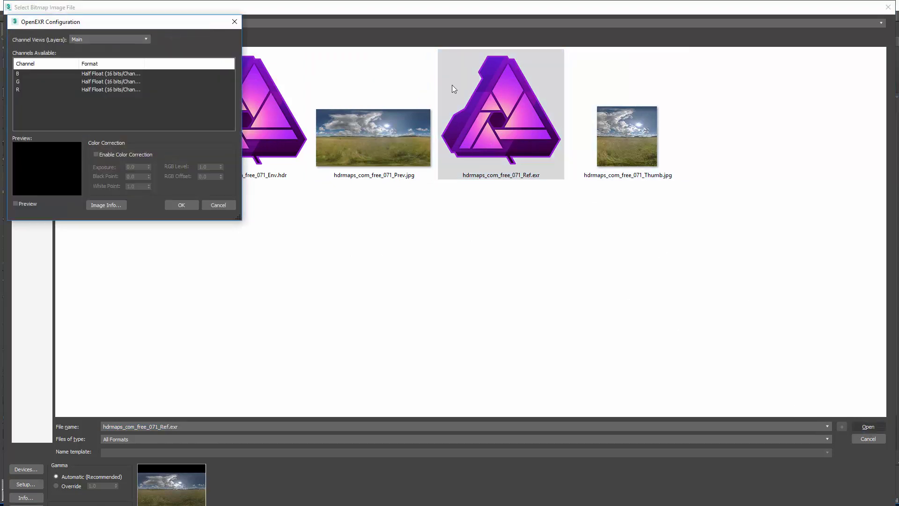
{"action": "left_click", "coordinate": [180, 205]}
Restart the ActiveShade render with the EXR image and arrange its window beside the Material Editor.
{"action": "left_click_drag", "start_coordinate": [281, 73], "coordinate": [196, 81]}
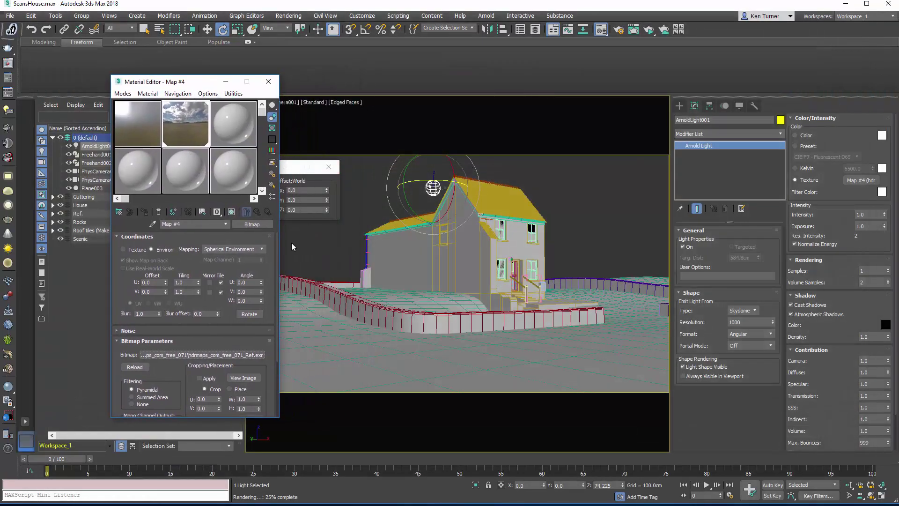
{"action": "left_click", "coordinate": [649, 29]}
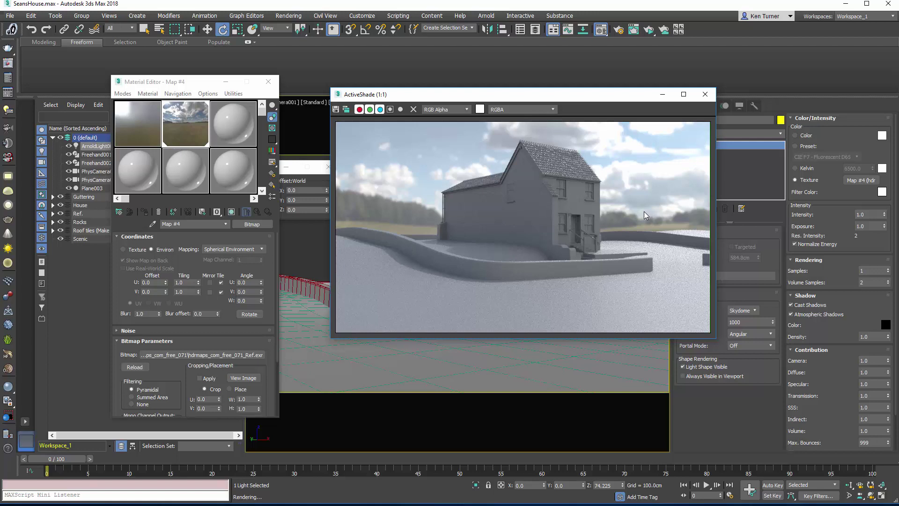
{"action": "left_click_drag", "start_coordinate": [600, 98], "coordinate": [635, 114]}
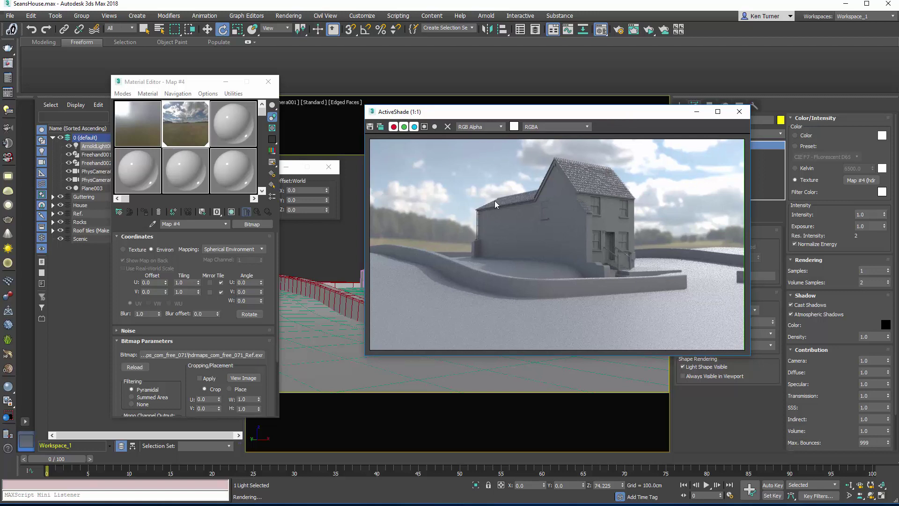
{"action": "left_click_drag", "start_coordinate": [557, 116], "coordinate": [548, 133]}
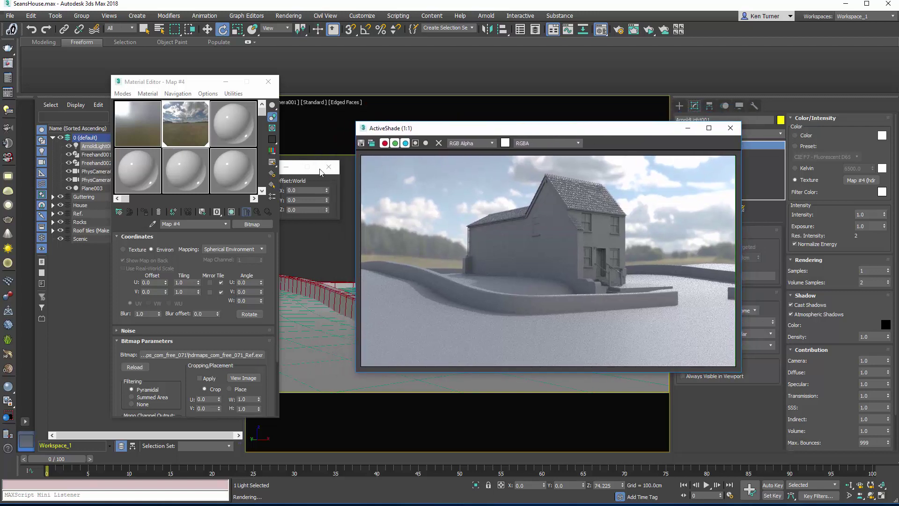
Copy the EXR map to the third sample slot and assign it to the Environment Map as an instance.
{"action": "left_click_drag", "start_coordinate": [189, 128], "coordinate": [232, 130]}
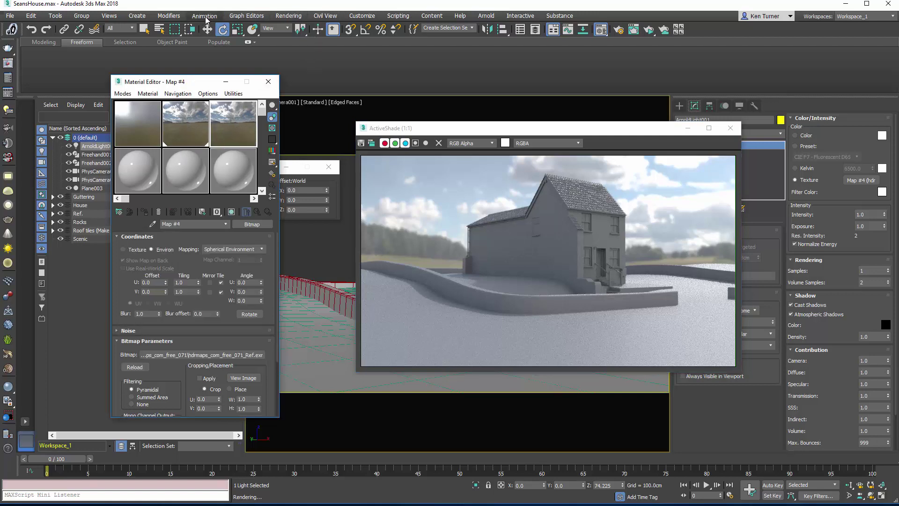
{"action": "left_click", "coordinate": [288, 16]}
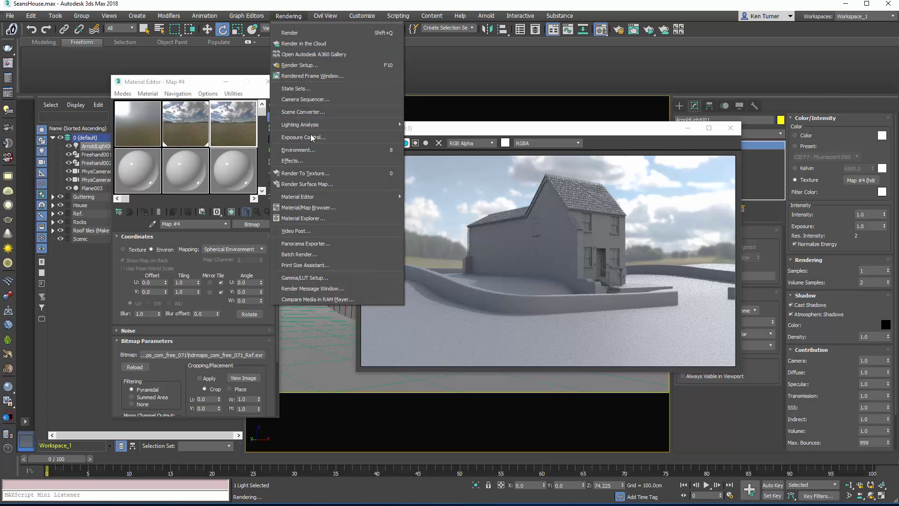
{"action": "left_click", "coordinate": [306, 150]}
{"action": "left_click_drag", "start_coordinate": [230, 131], "coordinate": [488, 74]}
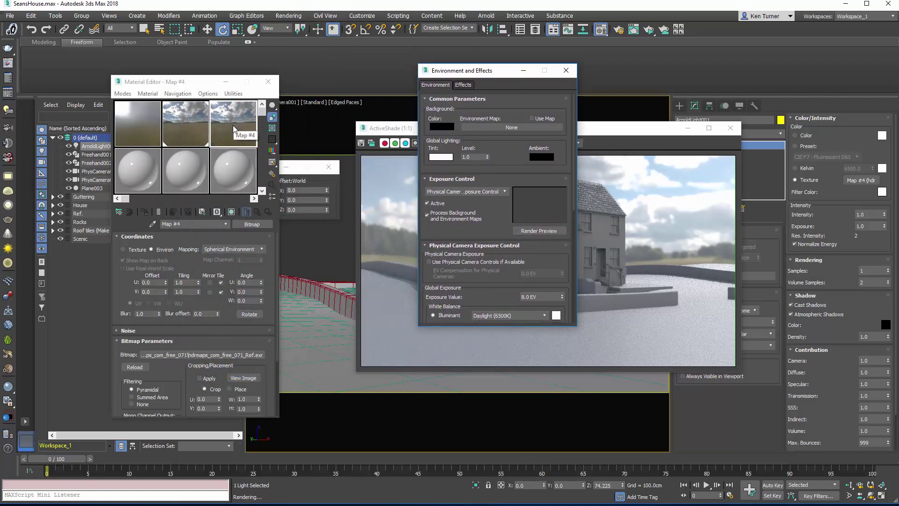
{"action": "left_click_drag", "start_coordinate": [232, 127], "coordinate": [478, 130]}
{"action": "left_click", "coordinate": [480, 226]}
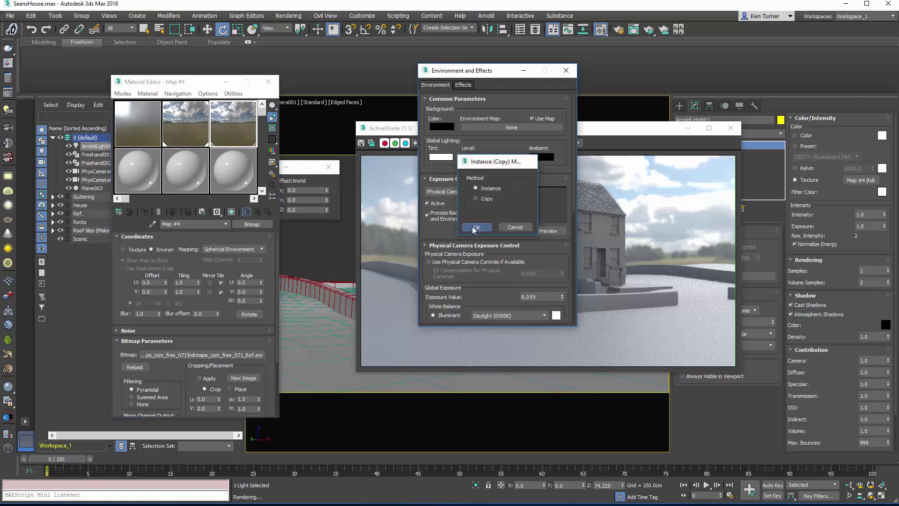
Replace the environment map's bitmap (Map #4) with hdrmaps_com_free_071_Bg.jpg.
{"action": "left_click", "coordinate": [229, 355]}
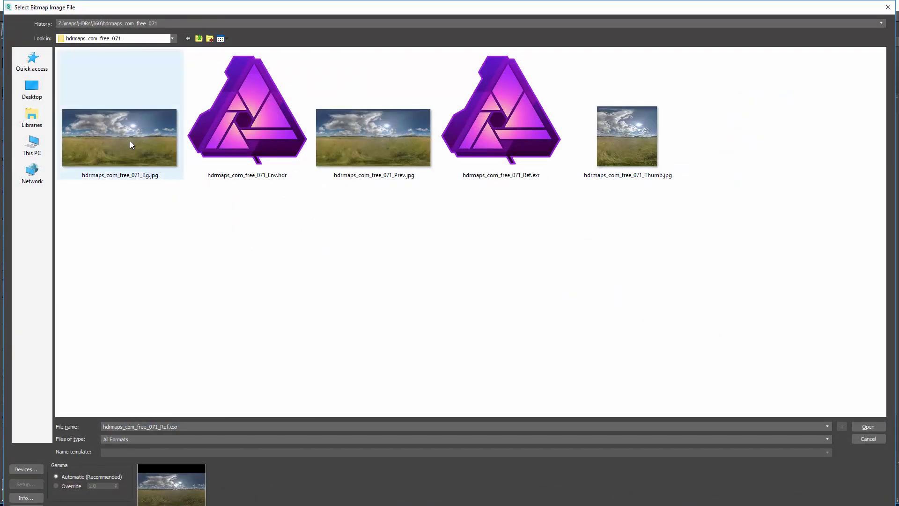
{"action": "left_click", "coordinate": [107, 156]}
{"action": "left_click", "coordinate": [868, 426]}
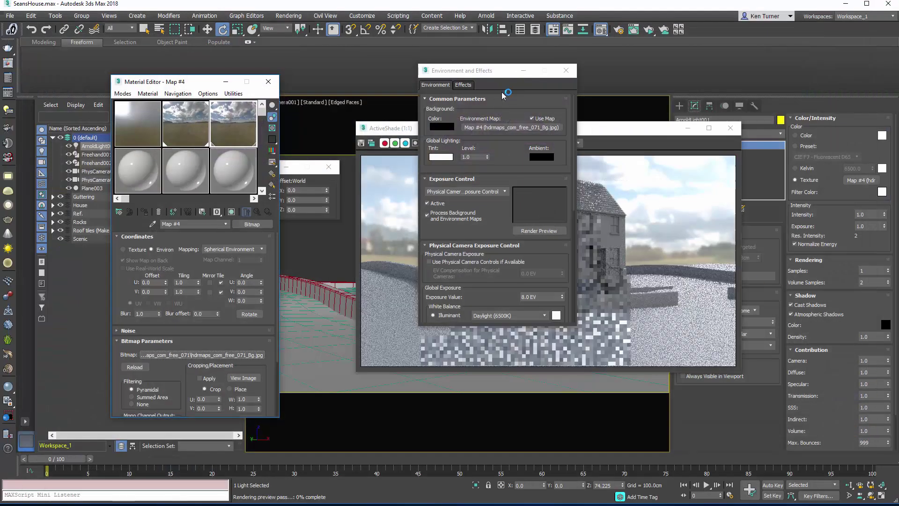
Clear the dialogs around the ActiveShade preview, turn off Light Shape Visible for the skydome light and inspect the render.
{"action": "left_click_drag", "start_coordinate": [483, 75], "coordinate": [268, 118]}
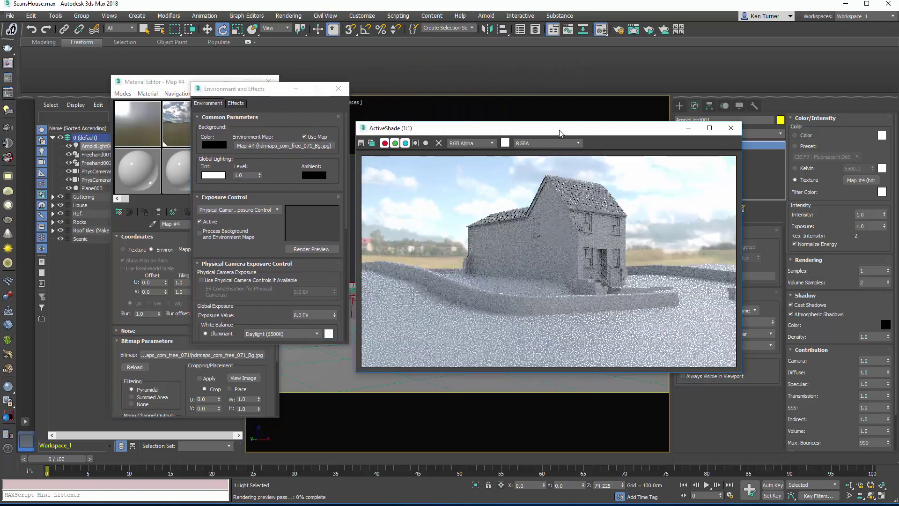
{"action": "left_click_drag", "start_coordinate": [407, 128], "coordinate": [275, 104]}
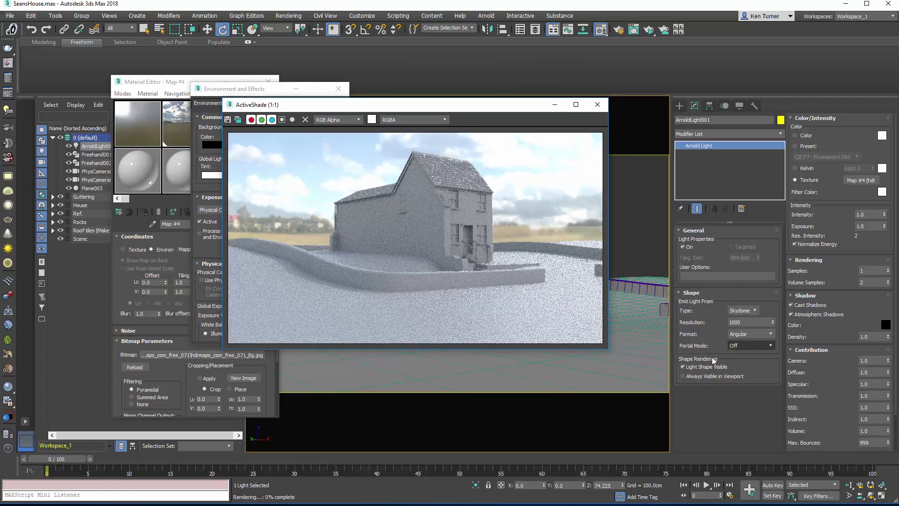
{"action": "left_click", "coordinate": [682, 366]}
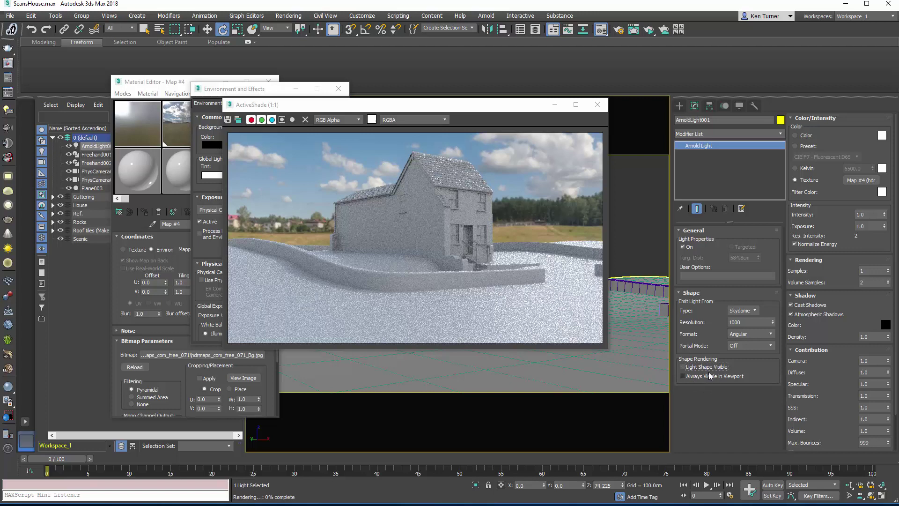
{"action": "double_click", "coordinate": [498, 104]}
{"action": "left_click", "coordinate": [866, 6]}
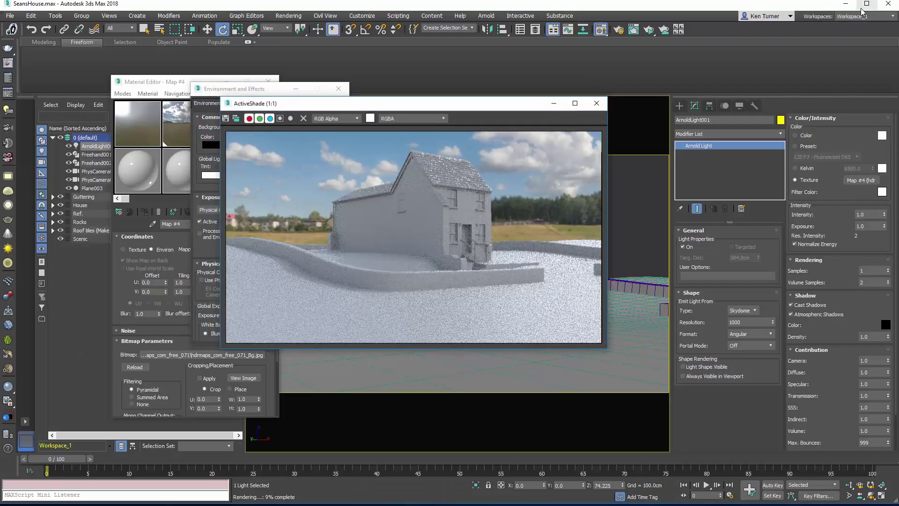
Switch the skydome's Light Shape Visible option on and off twice to compare the light's texture with the JPG background in ActiveShade.
{"action": "left_click_drag", "start_coordinate": [444, 107], "coordinate": [513, 100]}
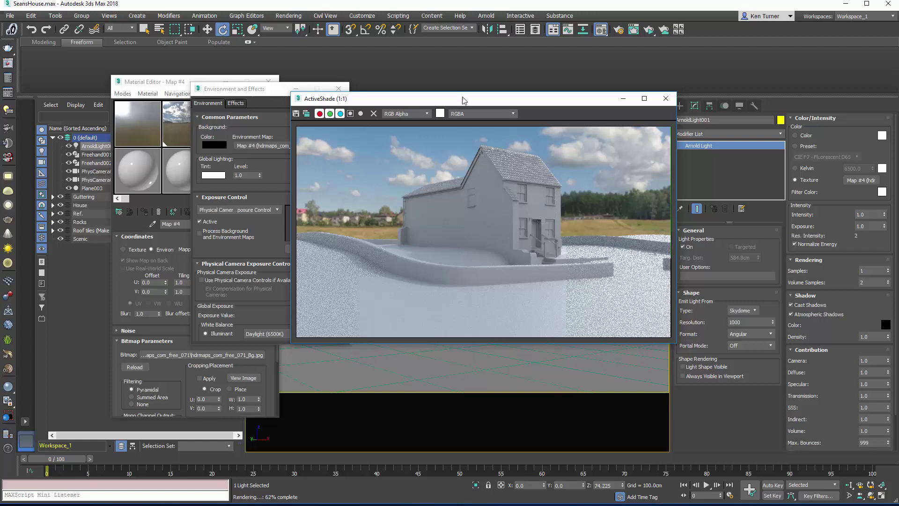
{"action": "left_click_drag", "start_coordinate": [463, 100], "coordinate": [481, 98]}
{"action": "left_click", "coordinate": [683, 367]}
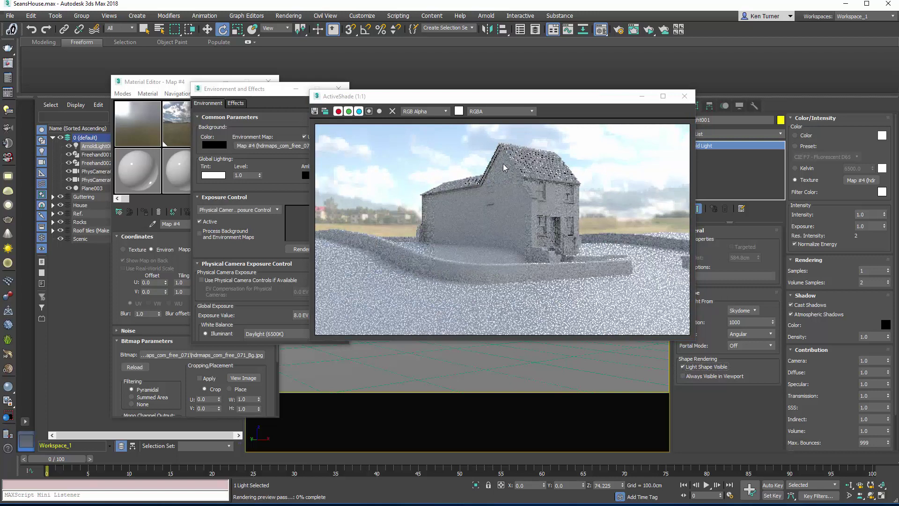
{"action": "left_click", "coordinate": [683, 368]}
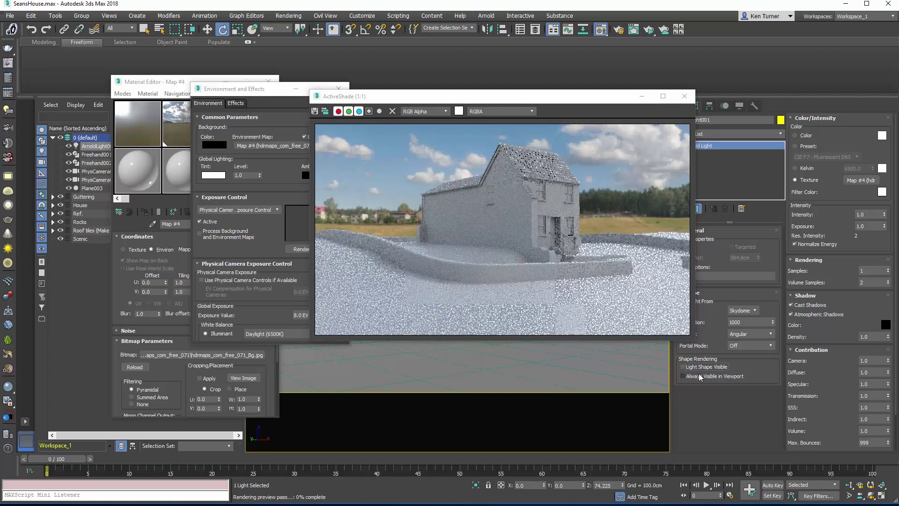
{"action": "left_click", "coordinate": [683, 367]}
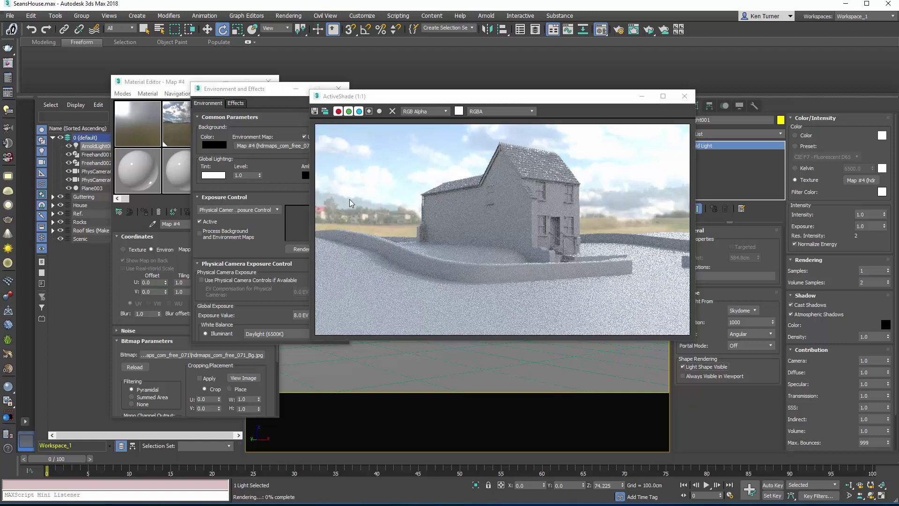
{"action": "left_click", "coordinate": [683, 367]}
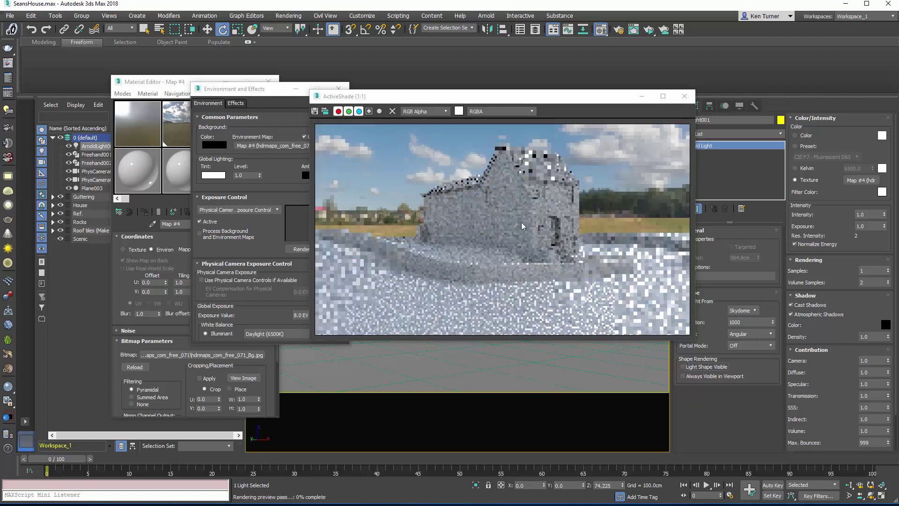
Rearrange the Environment and ActiveShade windows, switch off the skydome light and inspect the scene lit only by the environment.
{"action": "left_click_drag", "start_coordinate": [268, 89], "coordinate": [217, 97]}
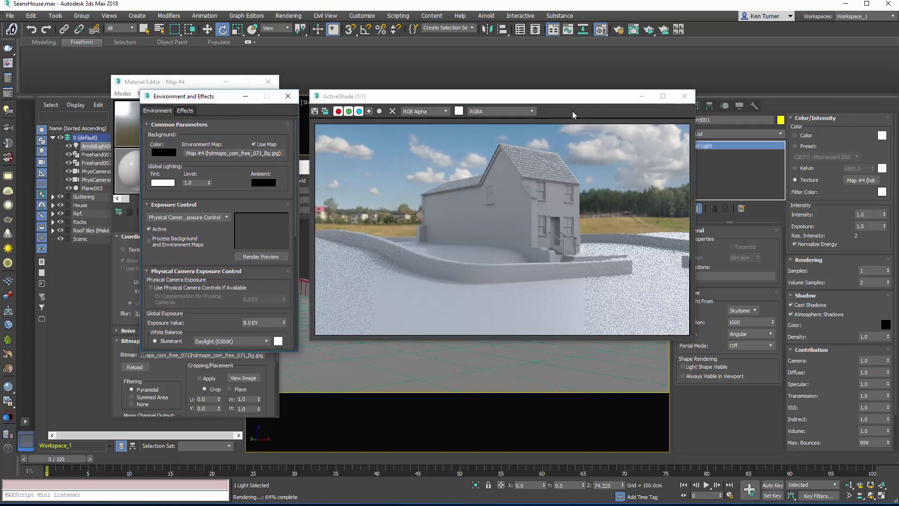
{"action": "left_click_drag", "start_coordinate": [526, 96], "coordinate": [457, 106]}
{"action": "left_click", "coordinate": [686, 248]}
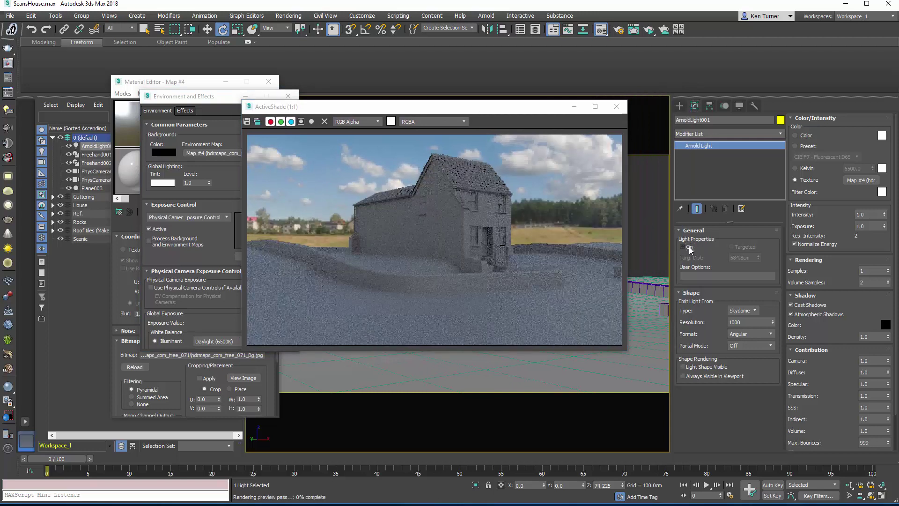
{"action": "double_click", "coordinate": [333, 112]}
{"action": "left_click", "coordinate": [865, 5]}
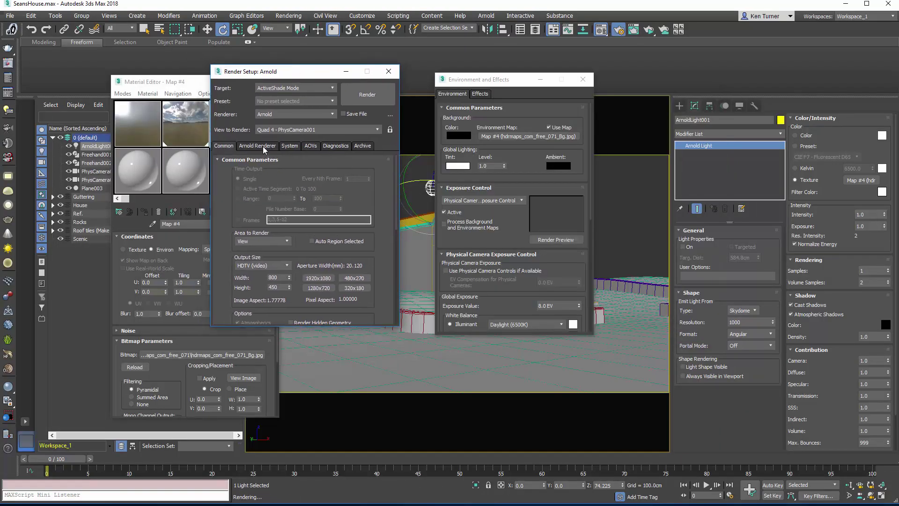
Disable environment lighting and reflections (IBL) in the Arnold Renderer settings and restart the ActiveShade render.
{"action": "left_click", "coordinate": [263, 146]}
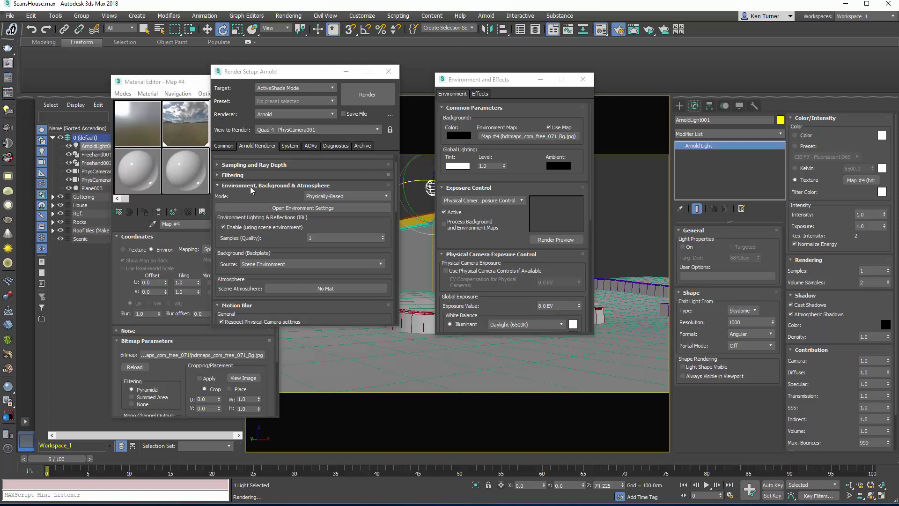
{"action": "left_click", "coordinate": [223, 228]}
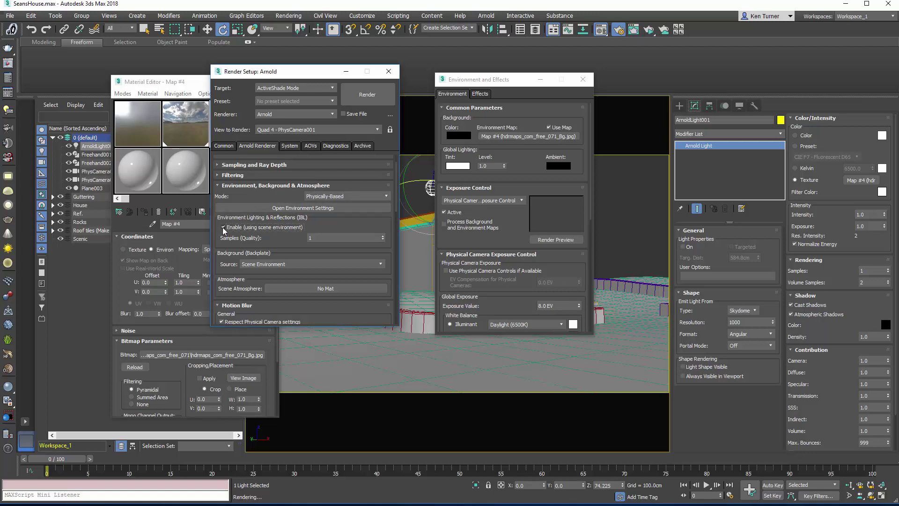
{"action": "left_click", "coordinate": [347, 103]}
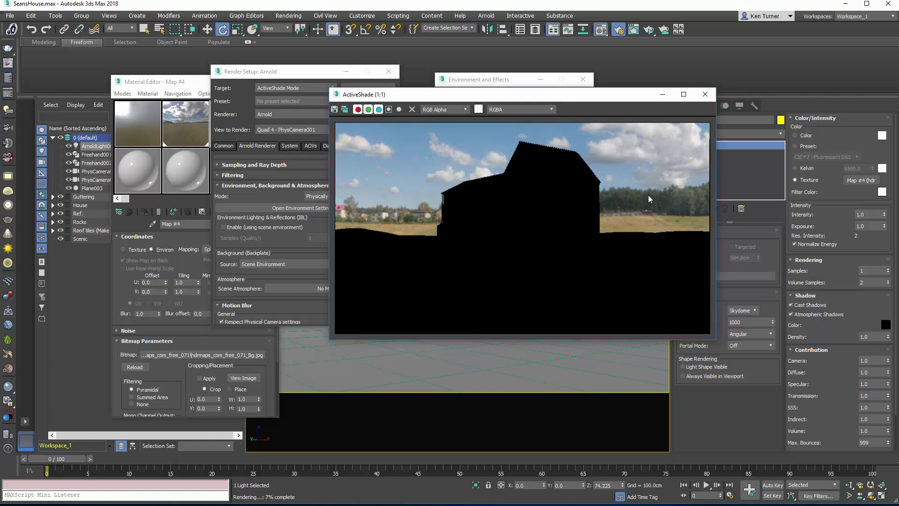
Switch the skydome light back on and reposition the ActiveShade window to inspect the house against the background.
{"action": "left_click_drag", "start_coordinate": [561, 100], "coordinate": [401, 112]}
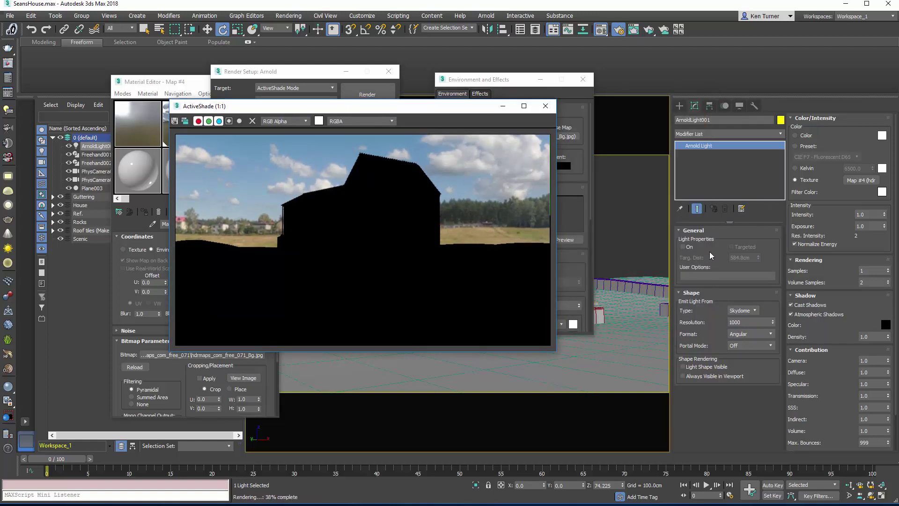
{"action": "left_click", "coordinate": [682, 246]}
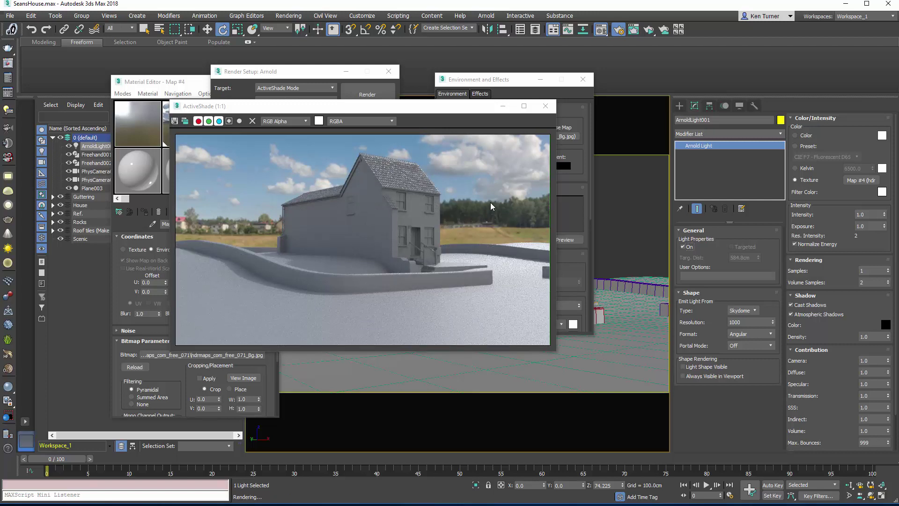
{"action": "left_click_drag", "start_coordinate": [364, 102], "coordinate": [467, 93]}
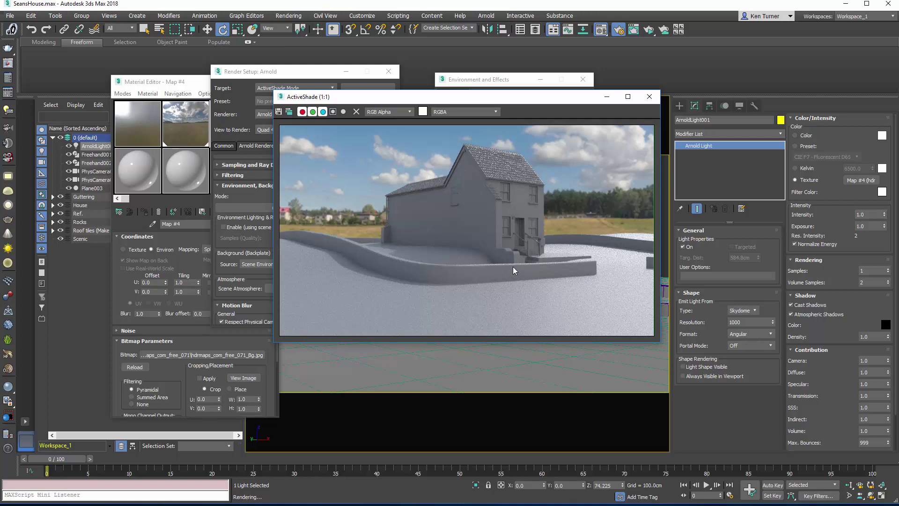
{"action": "left_click_drag", "start_coordinate": [530, 101], "coordinate": [458, 114]}
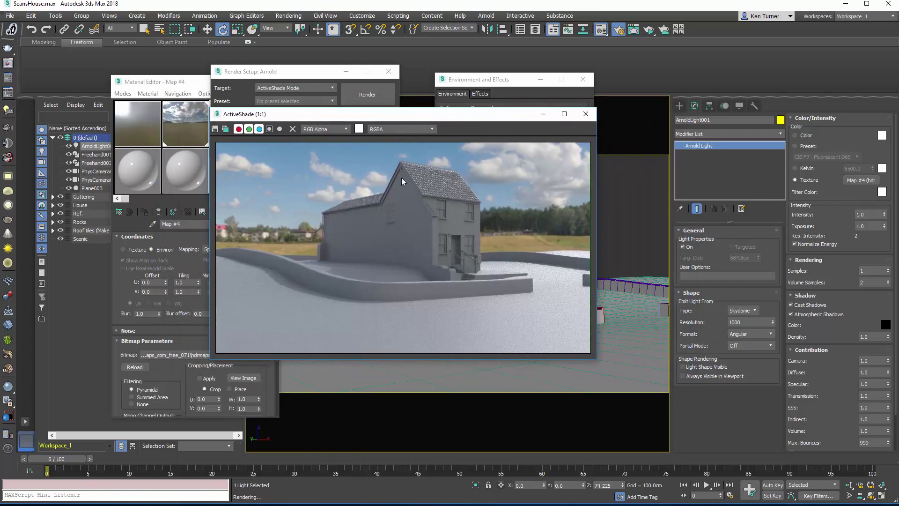